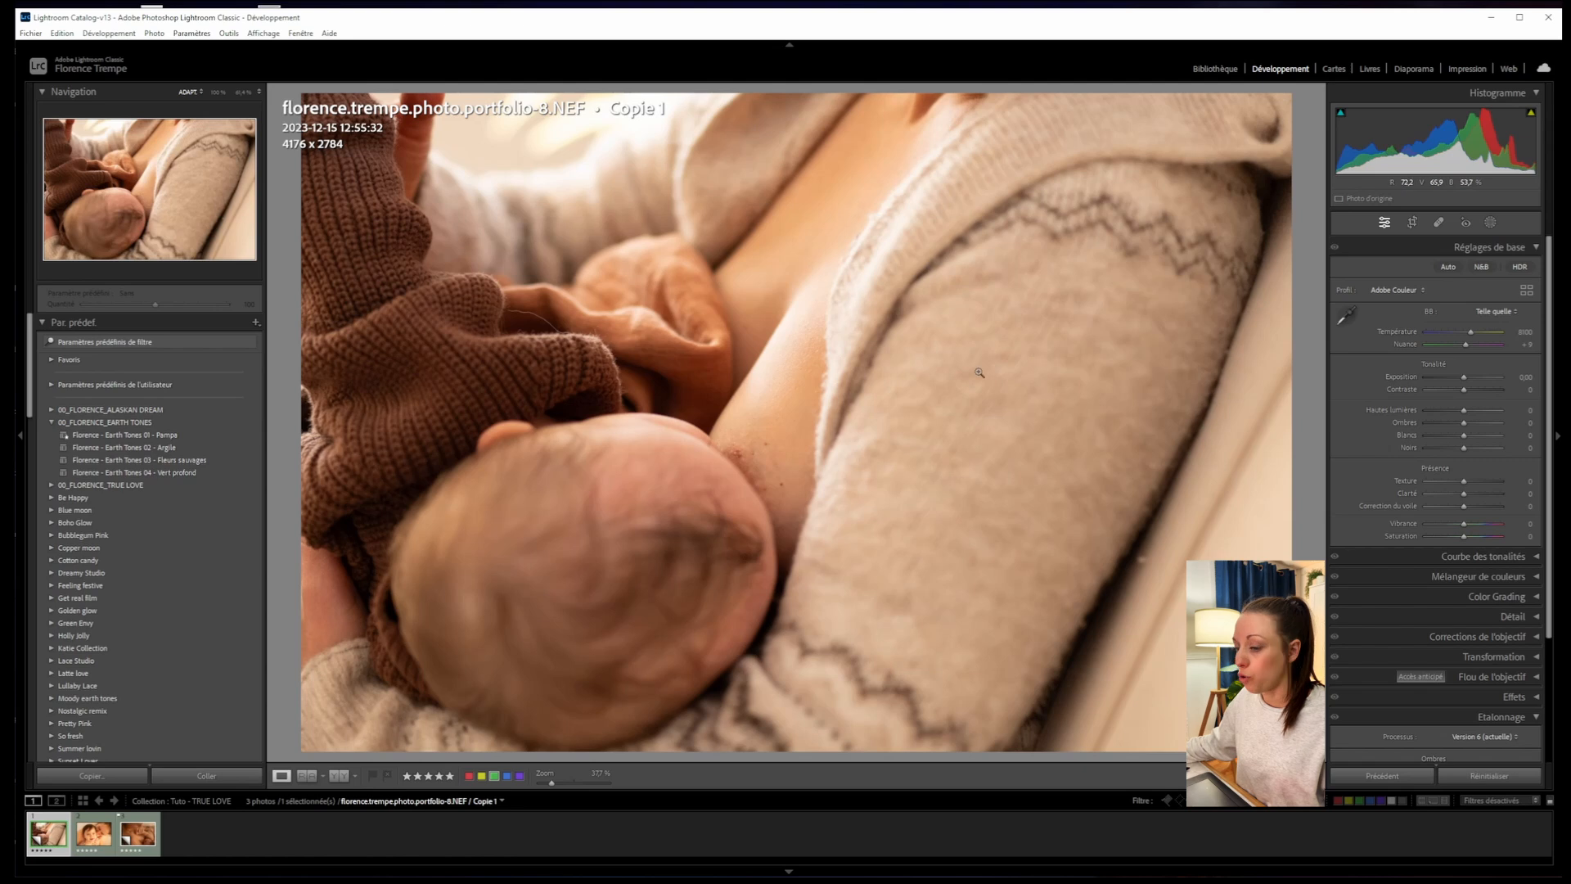
- Open DSC_1435.NEF from the filmstrip and collapse the 00_FLORENCE_EARTH TONES preset folder
click(137, 828)
click(86, 422)
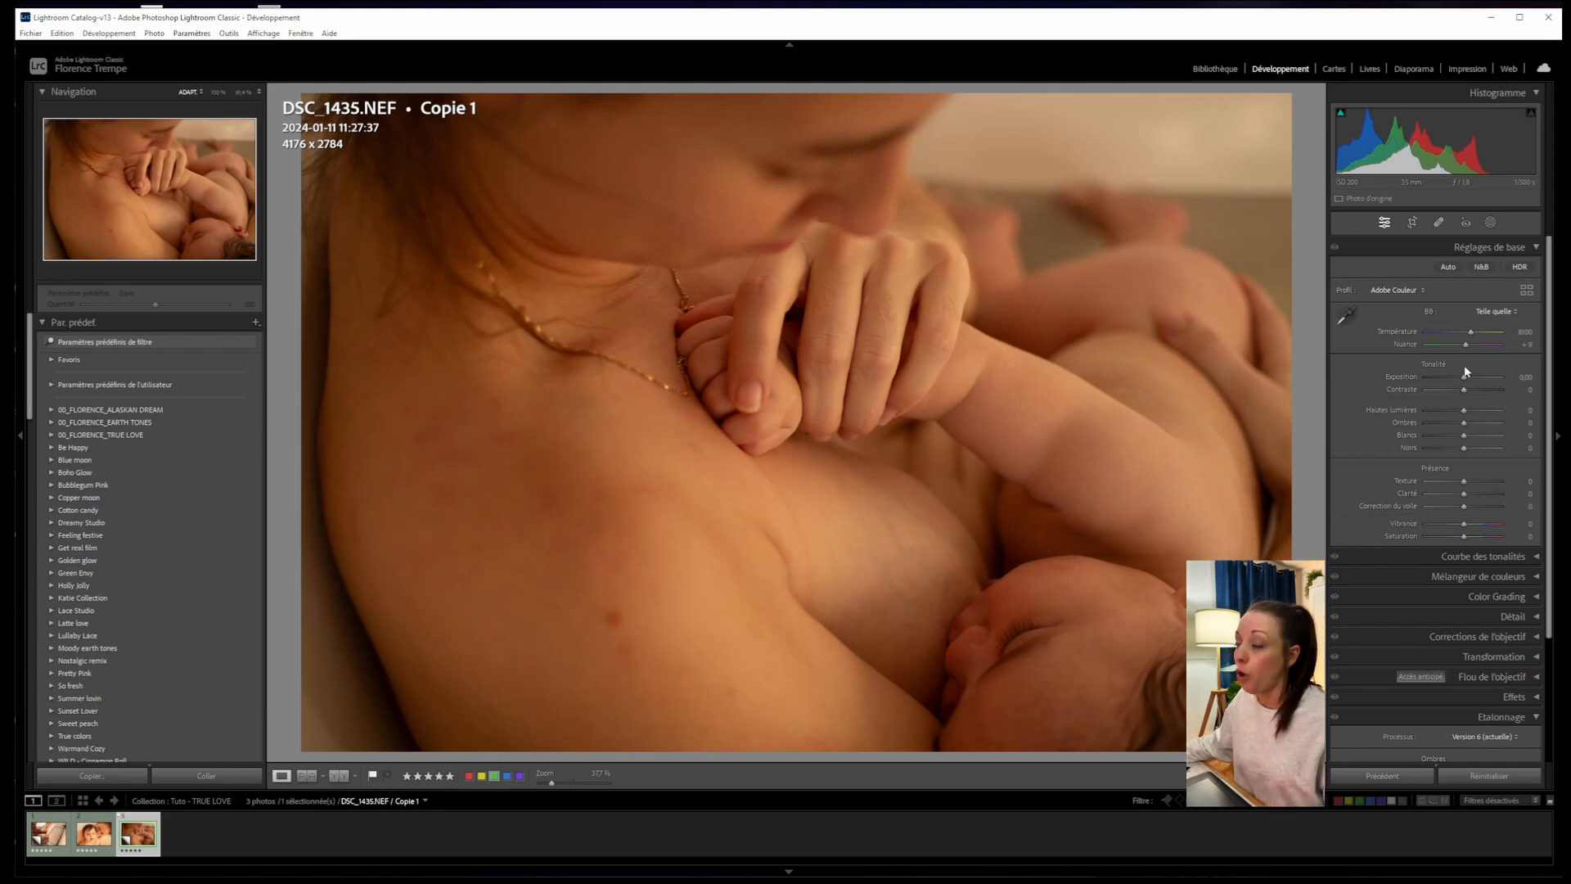
- Try the Exposure slider, toggle the Basic and Calibration panels, and expand 00_FLORENCE_TRUE LOVE
drag(1463, 376, 1477, 494)
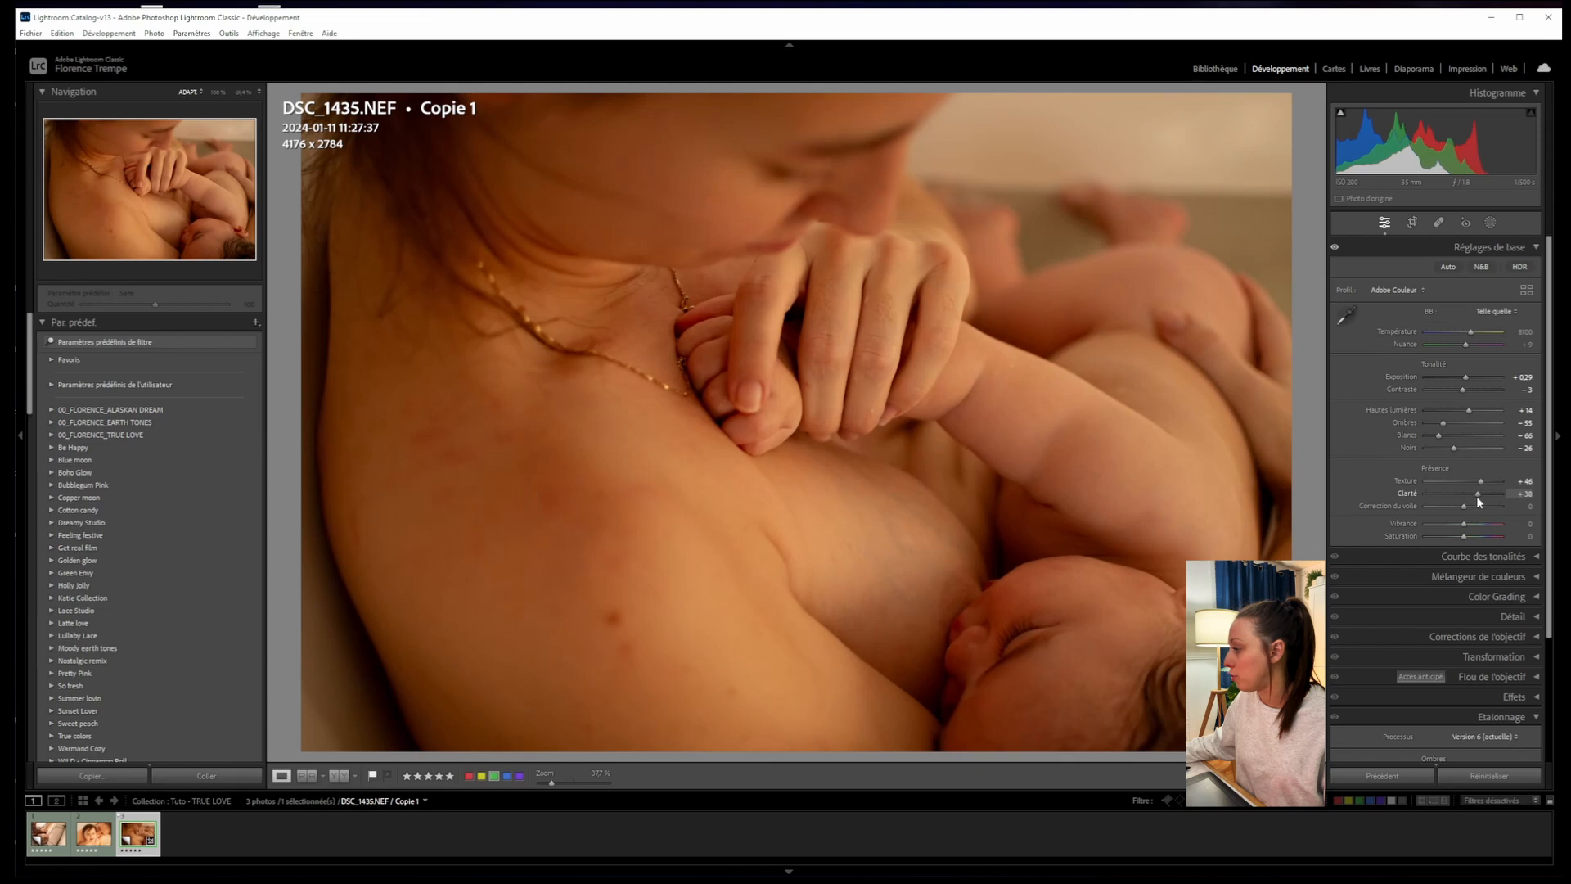
click(1485, 247)
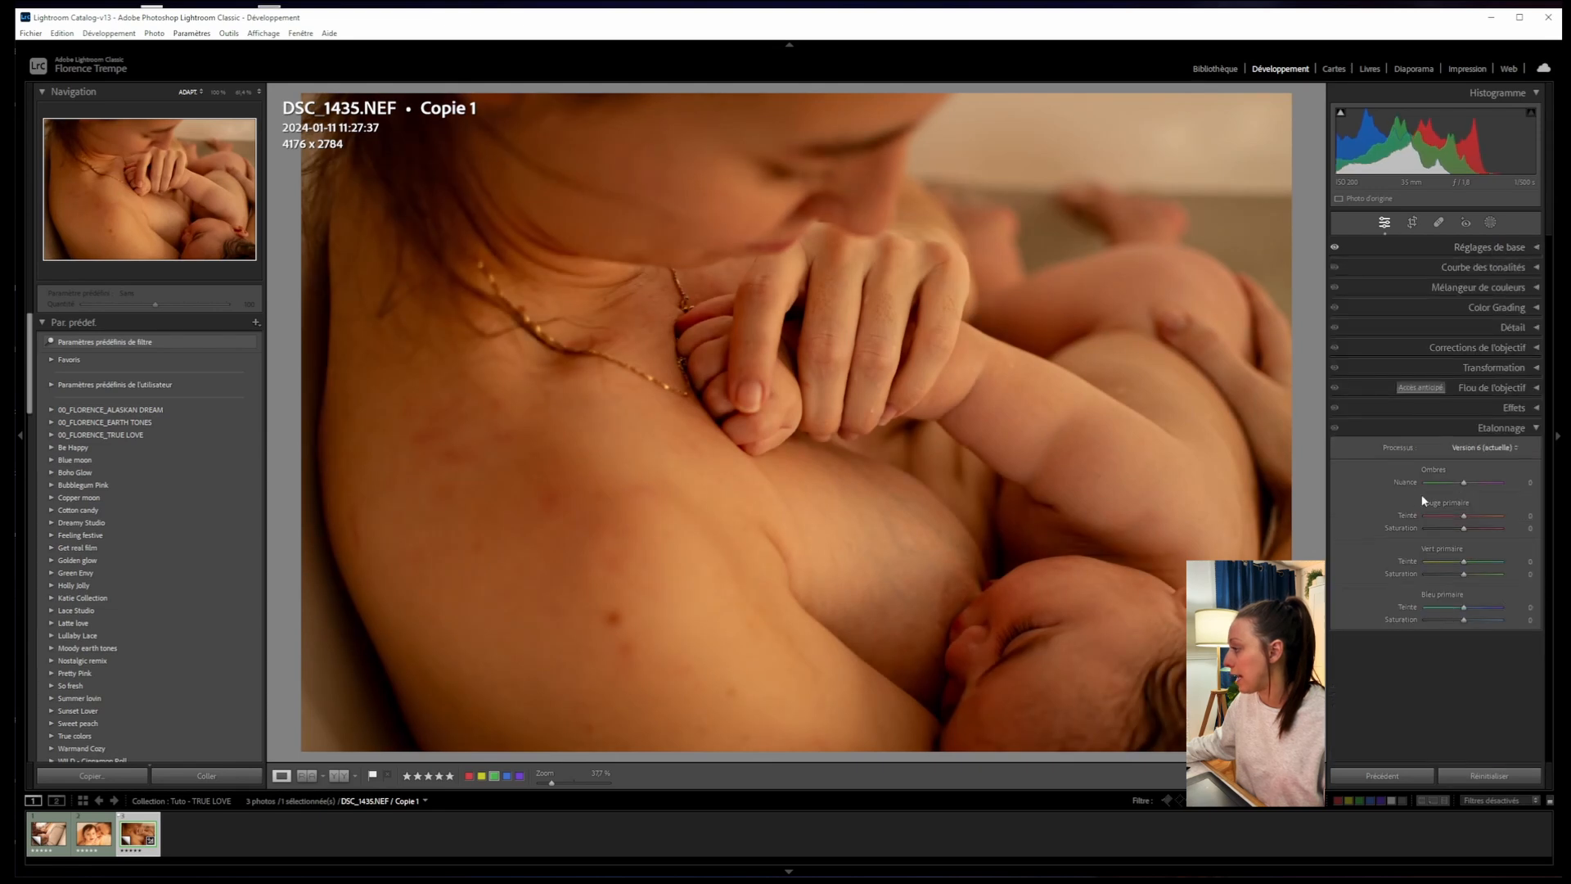
click(1532, 427)
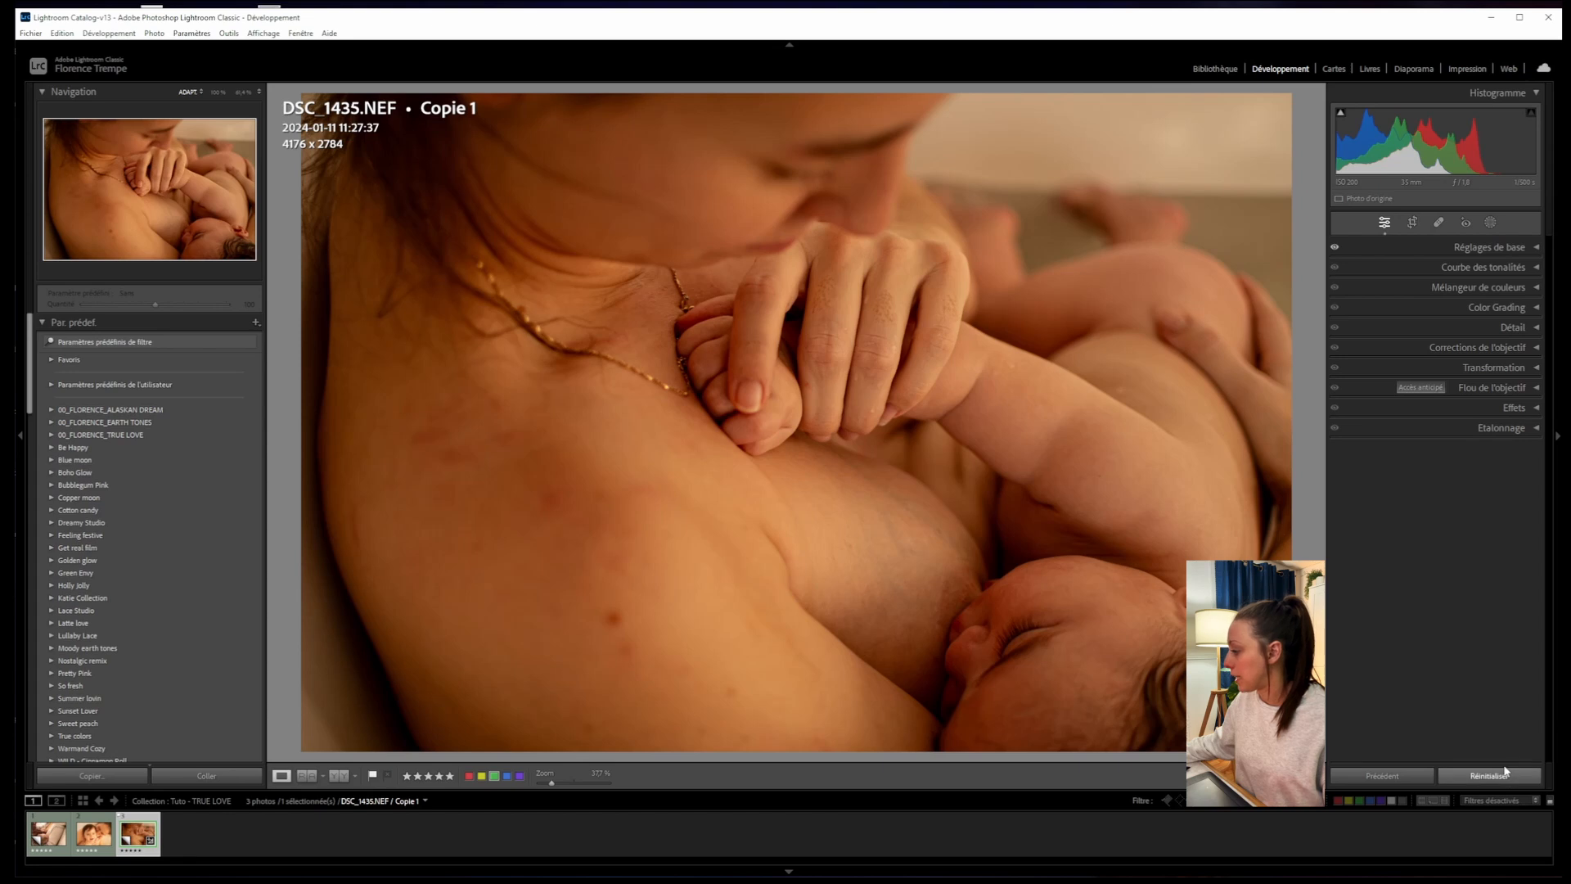
click(1527, 247)
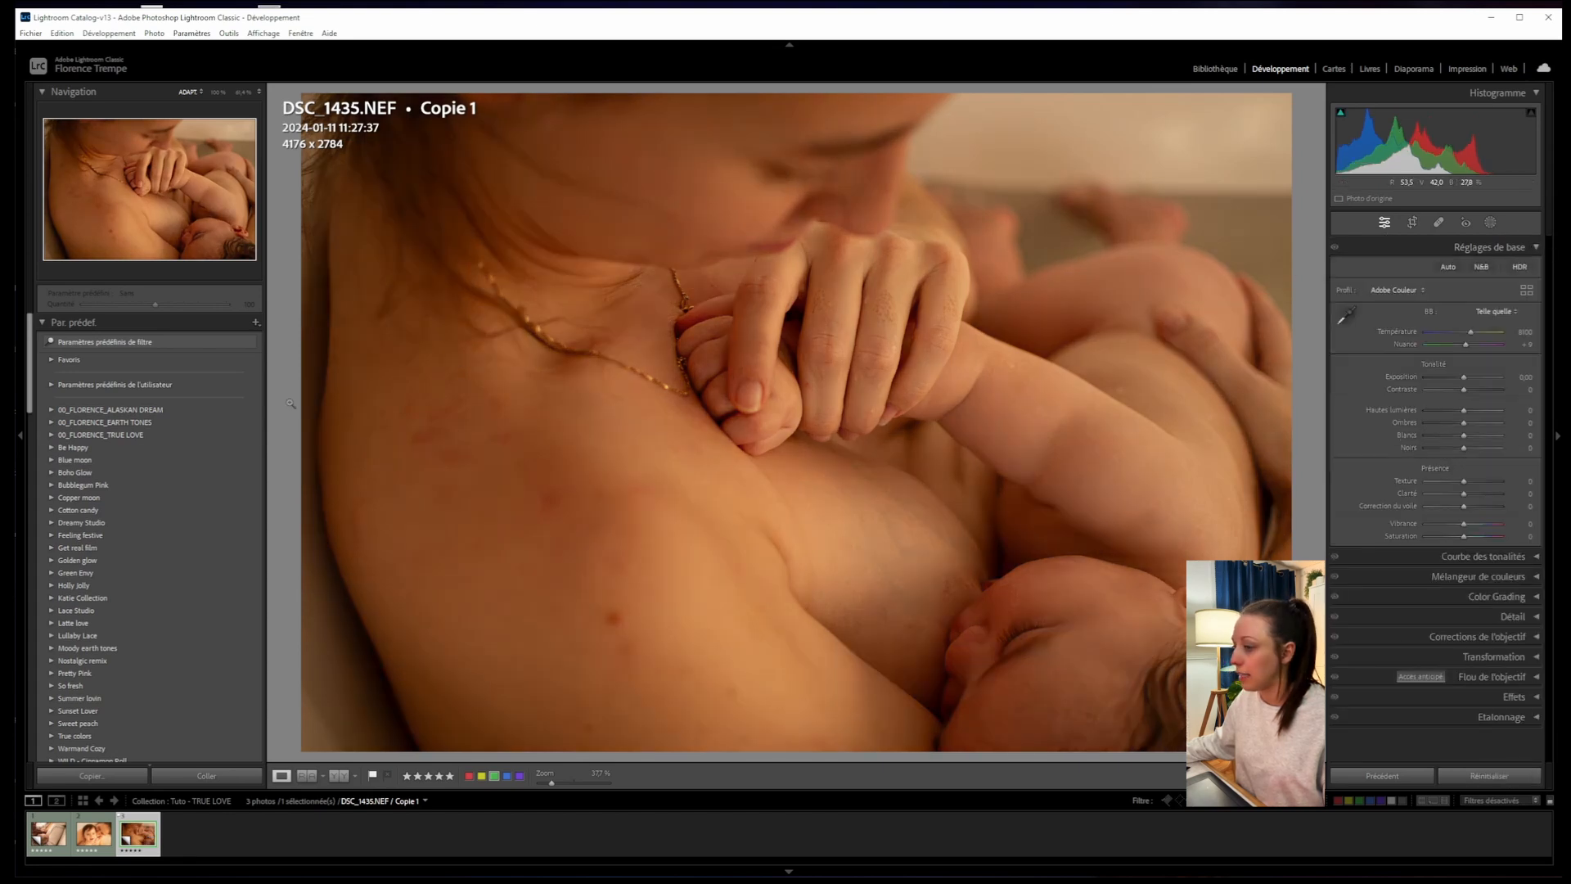
click(53, 433)
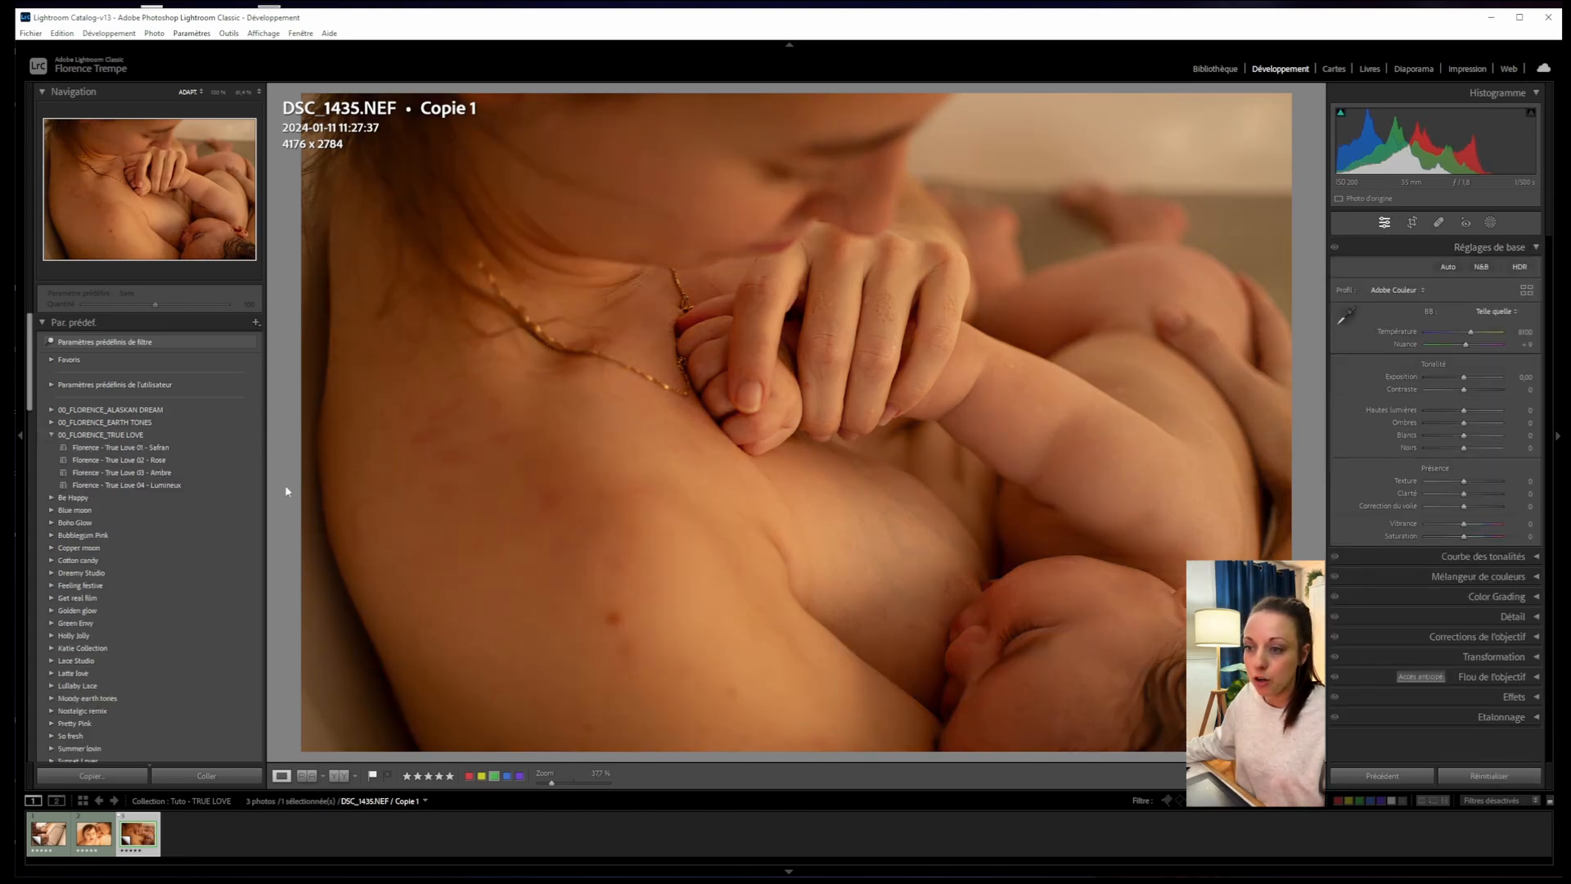
mouse_move(157, 450)
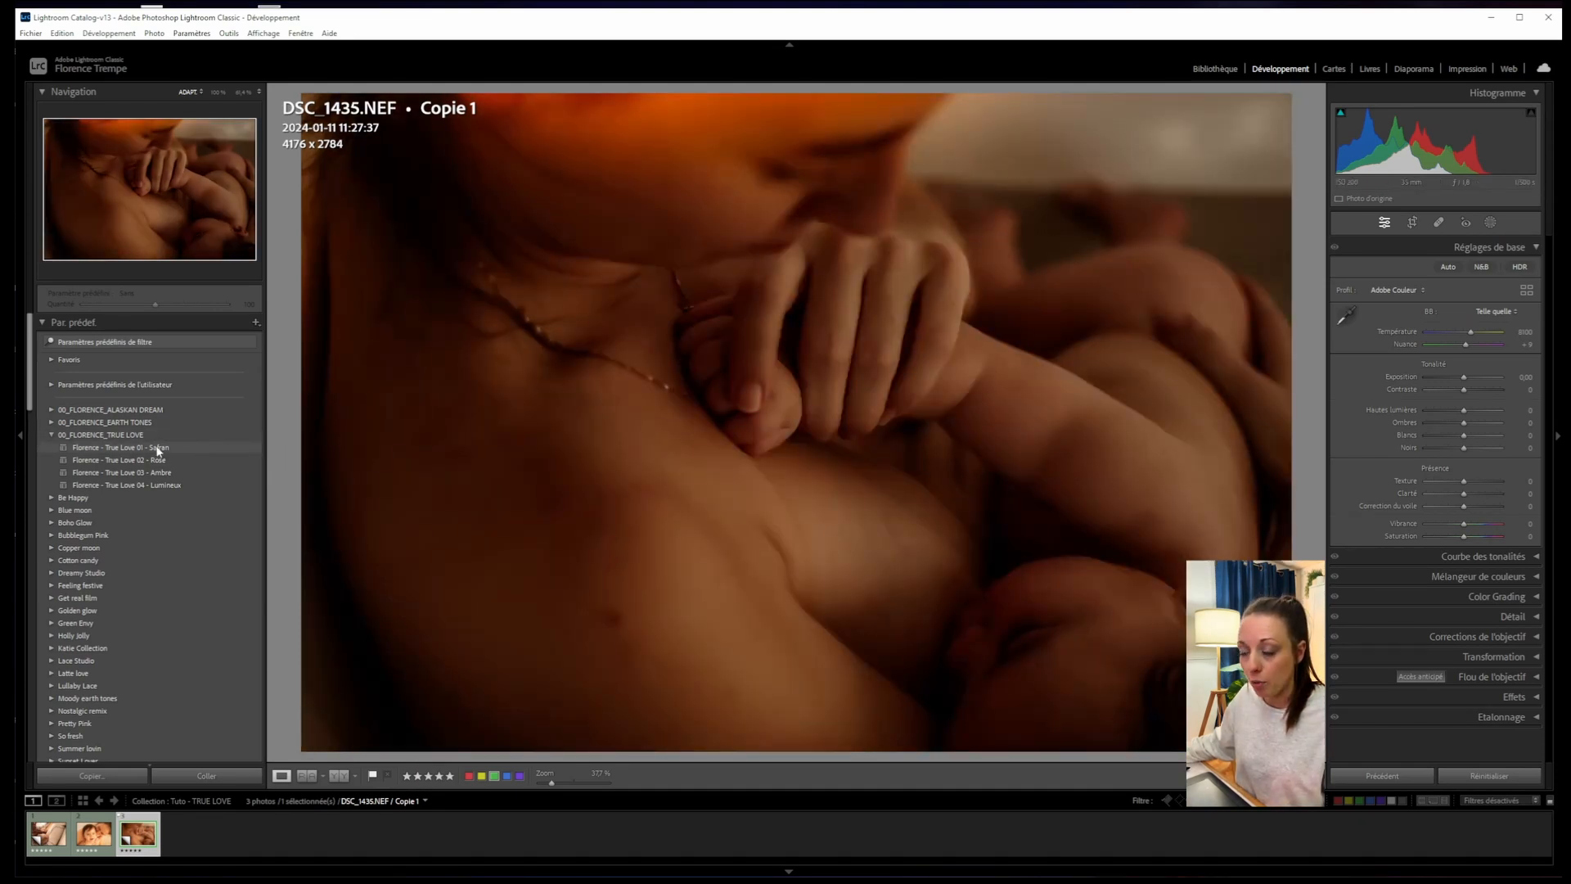
- Apply True Love 01 - Safran and inspect its Tone Curve and Color Mixer luminance settings
click(160, 449)
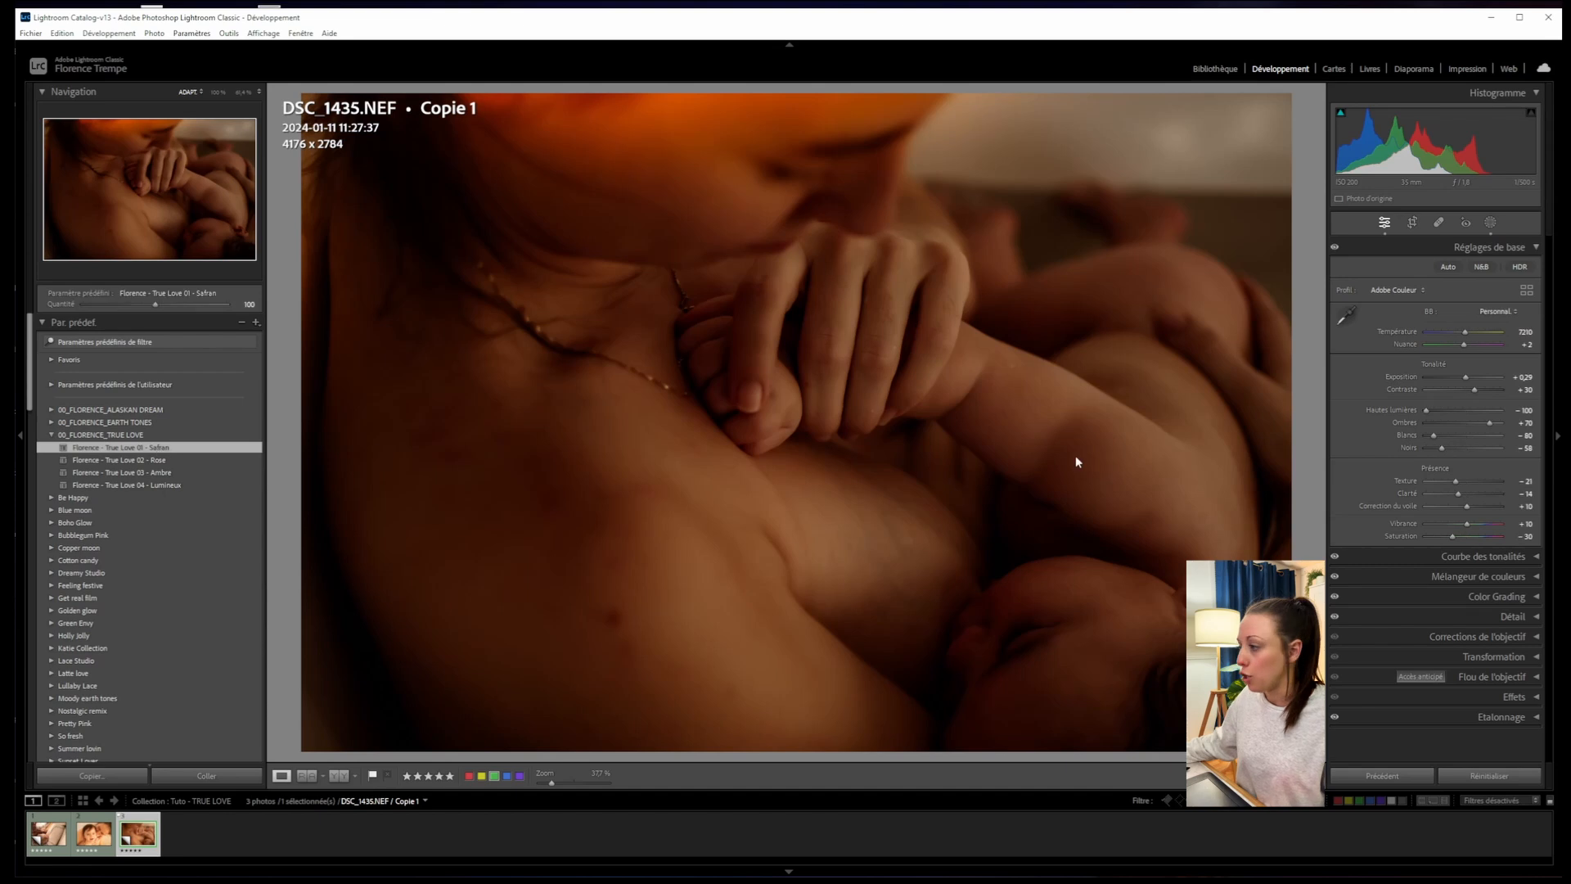
click(1508, 556)
click(1512, 539)
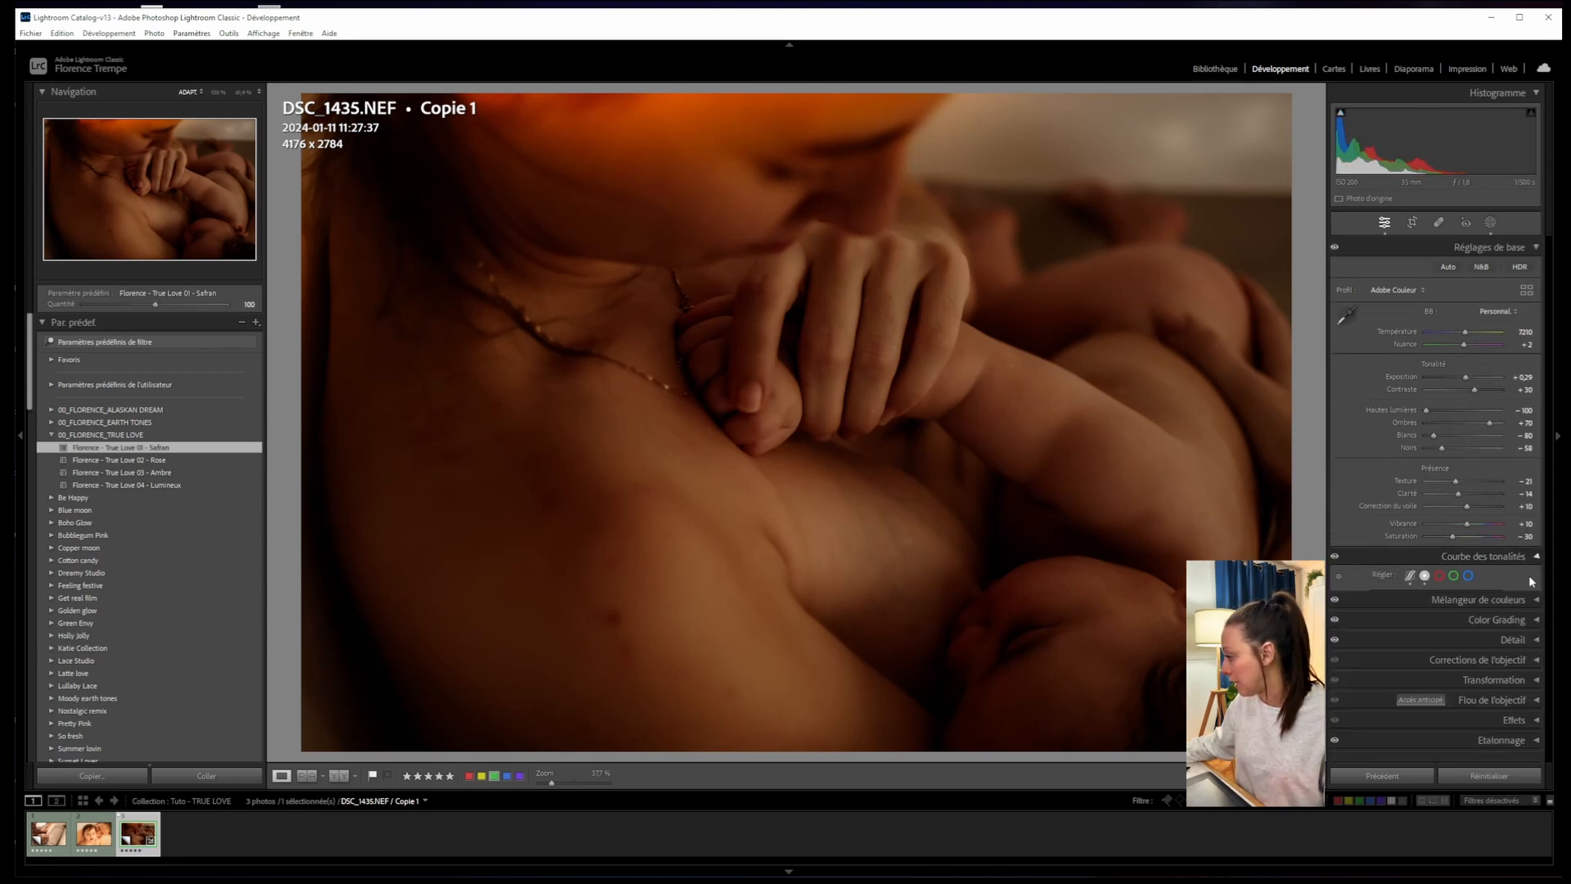
click(1456, 586)
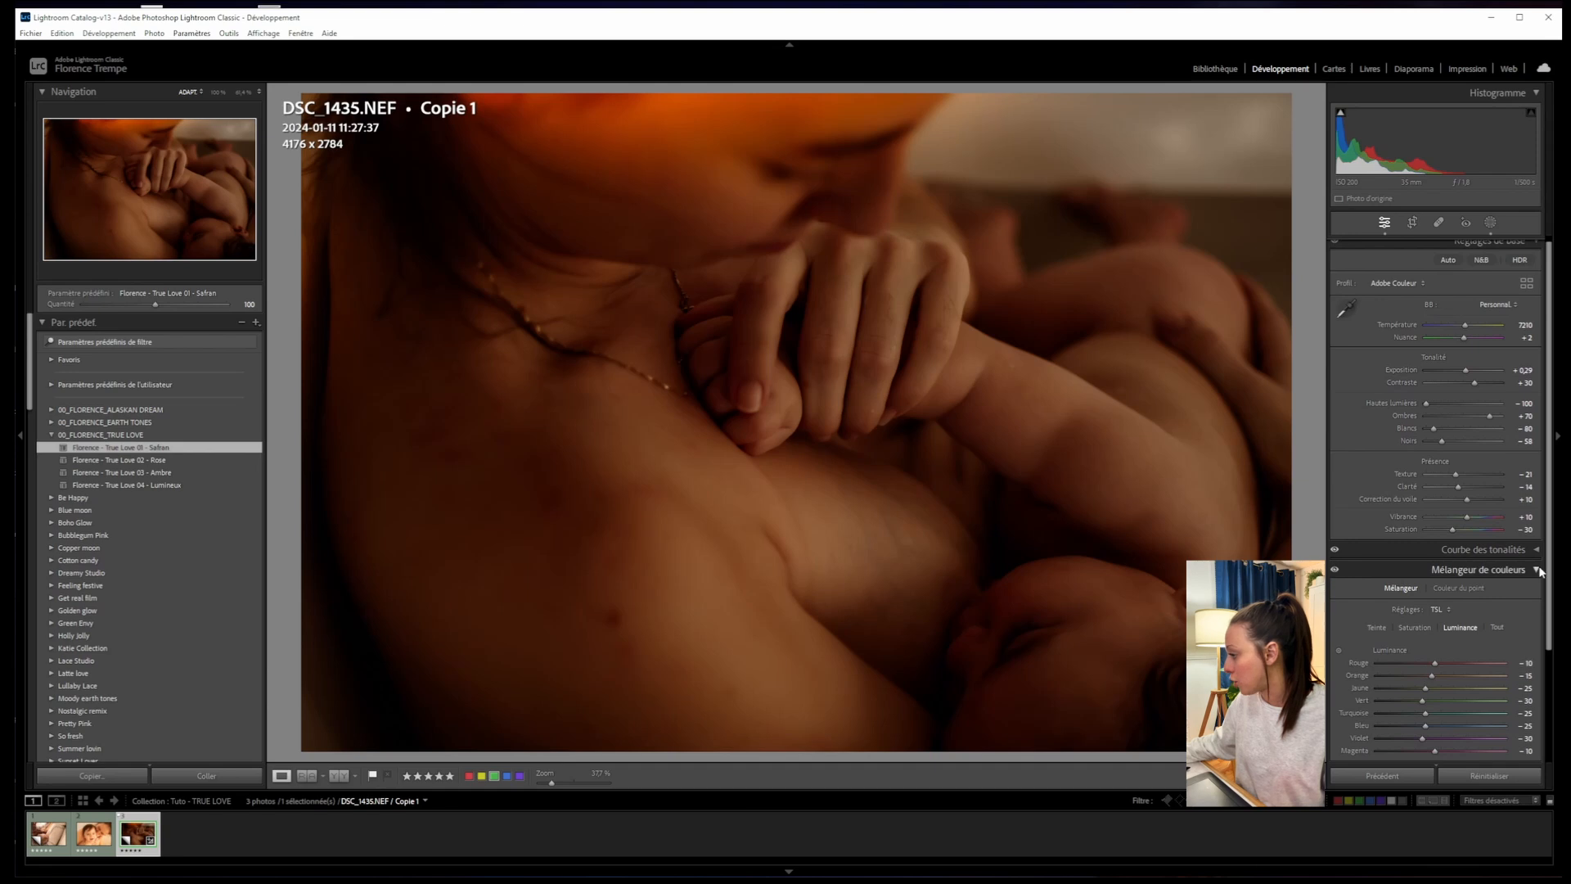
click(1513, 569)
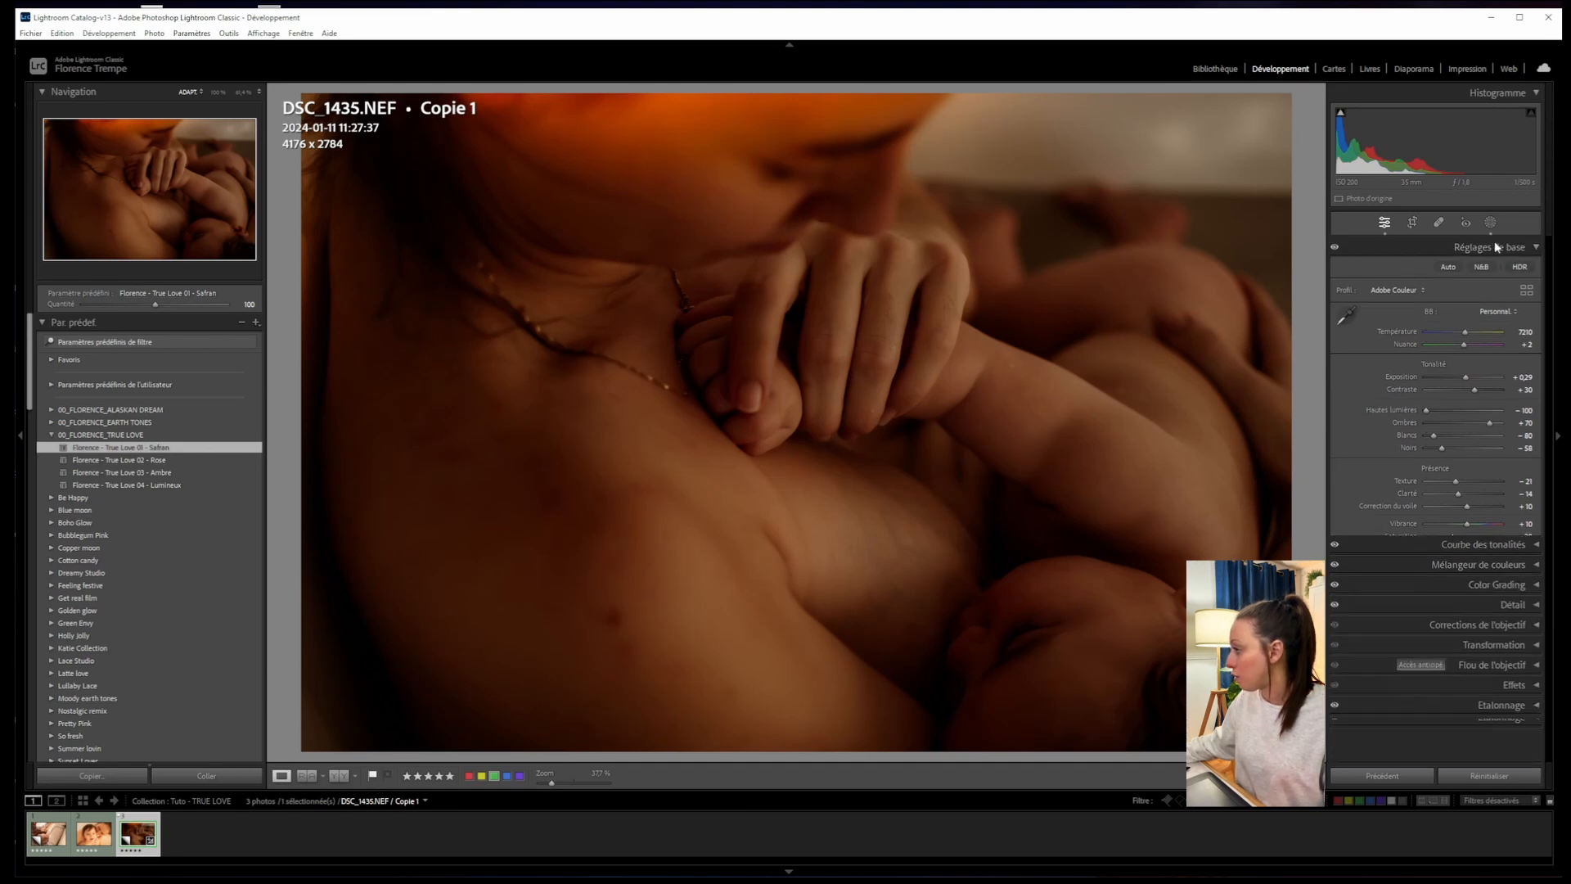
click(1515, 249)
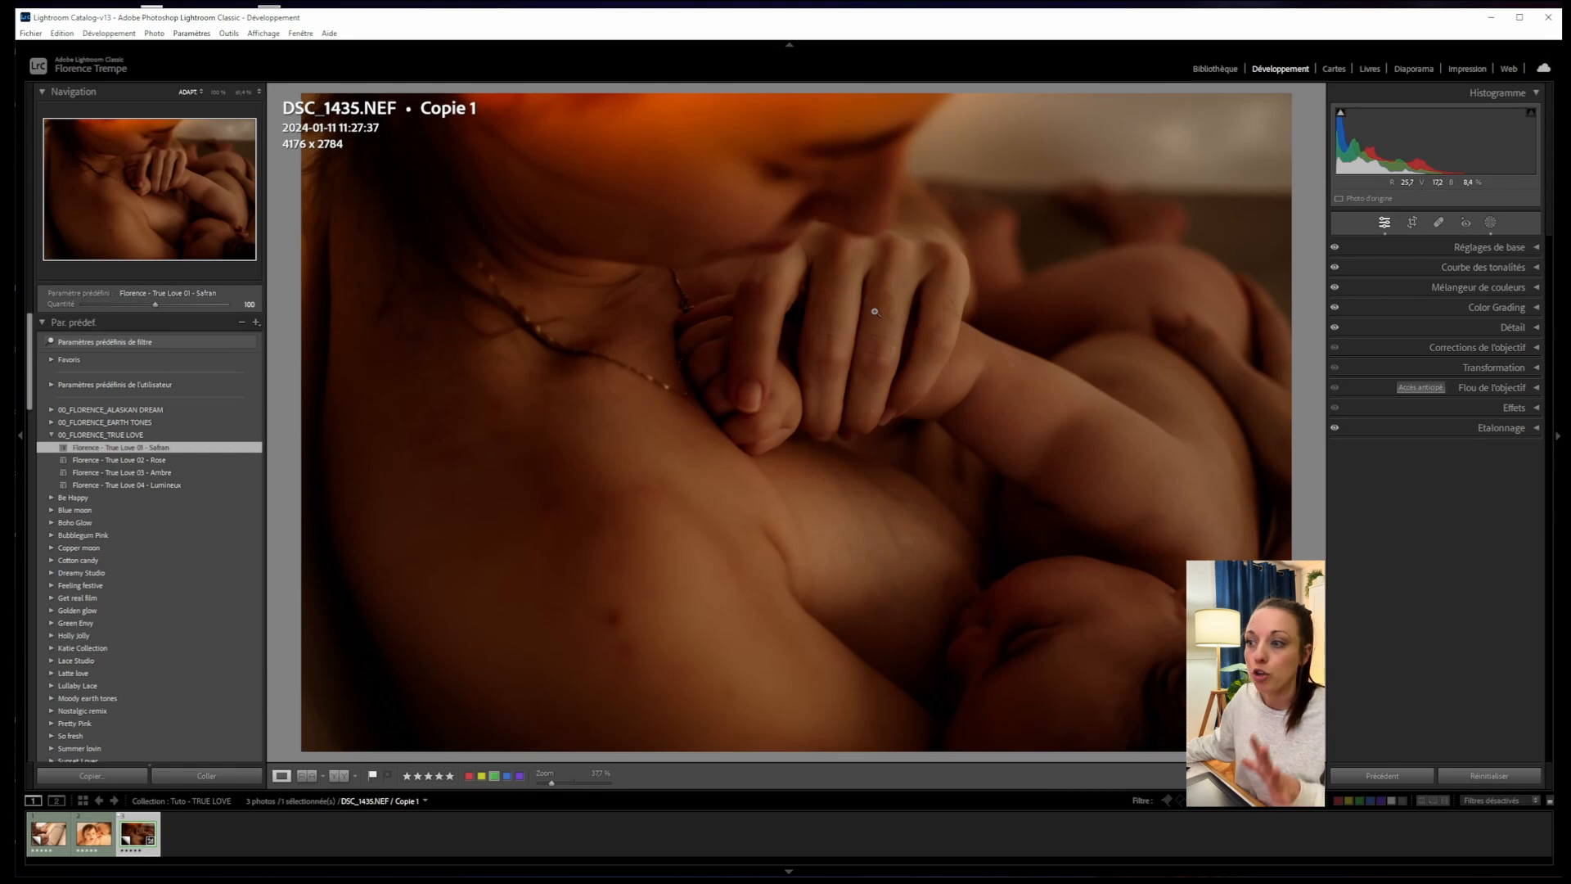
- Reset the photo, reapply True Love 01 - Safran, and show the Basic panel
click(1479, 775)
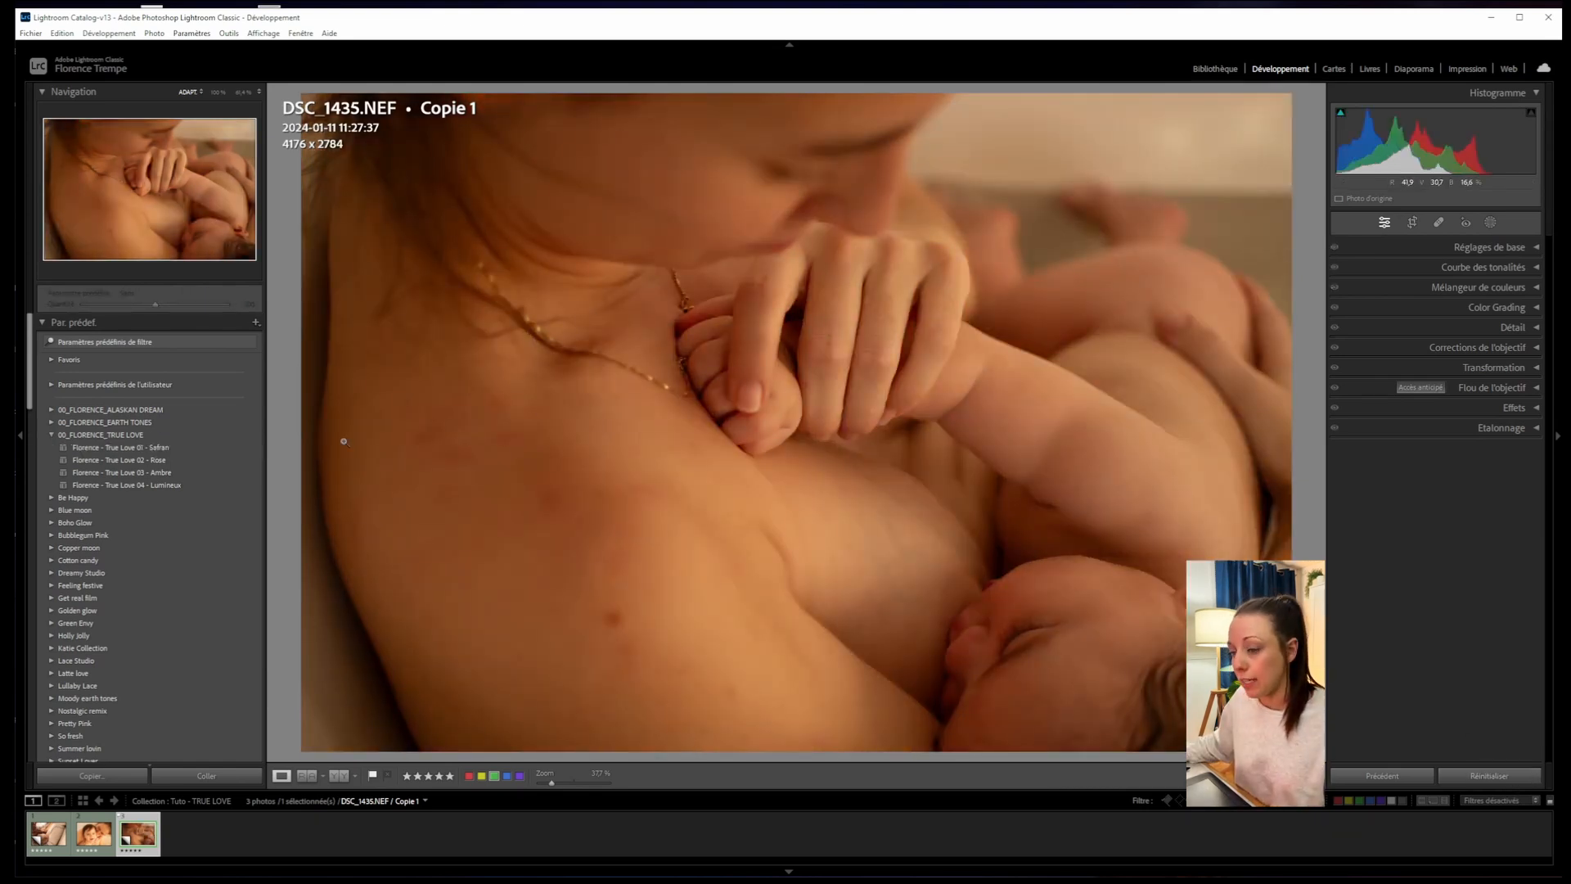
click(160, 448)
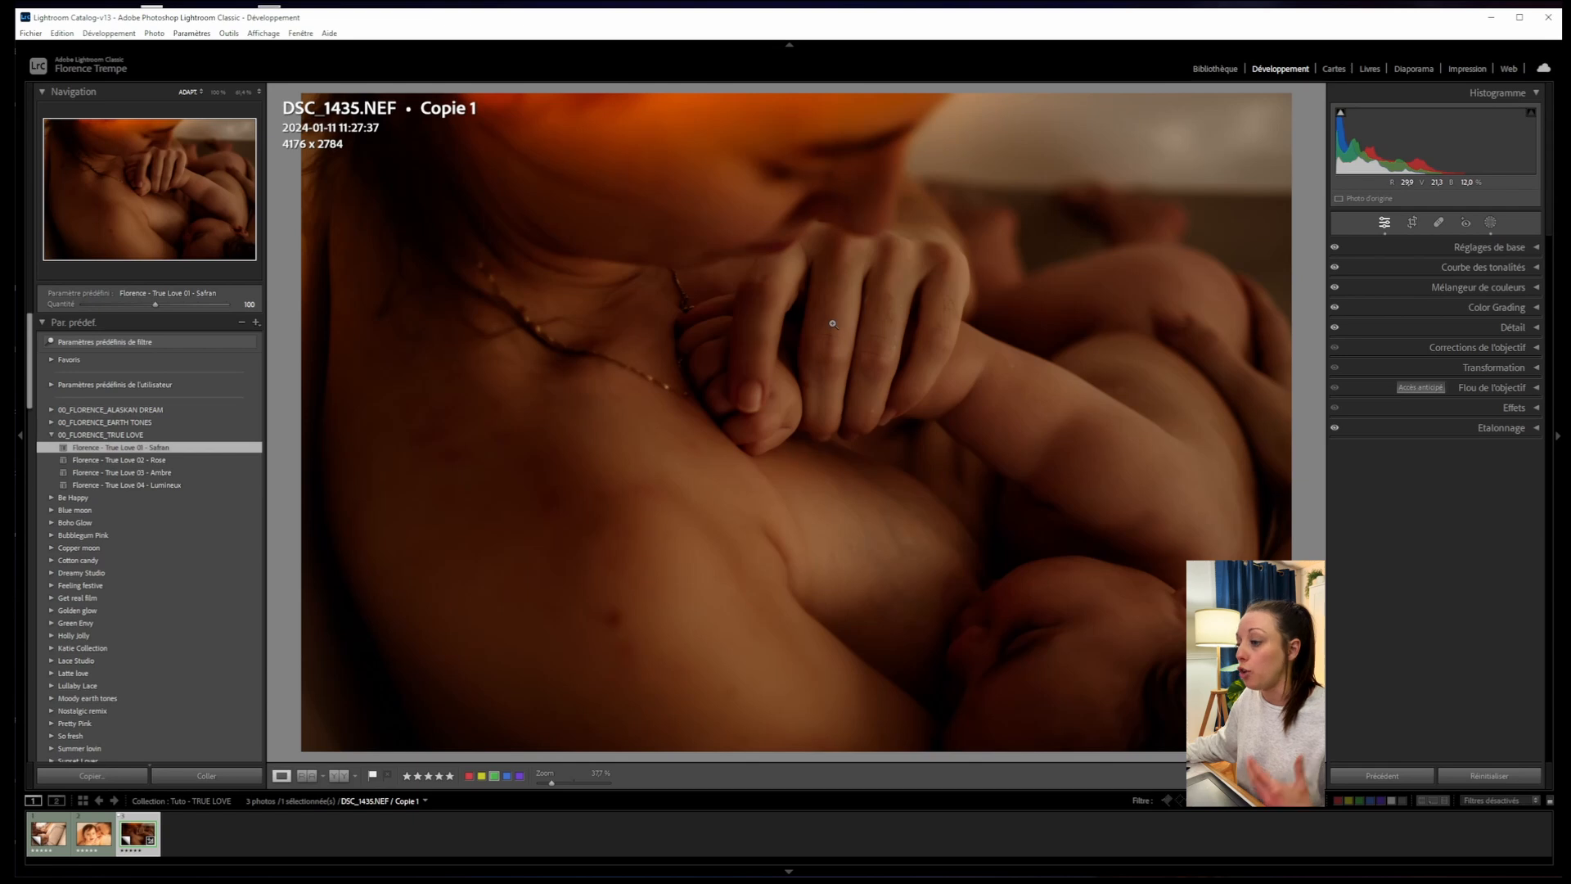
click(1524, 247)
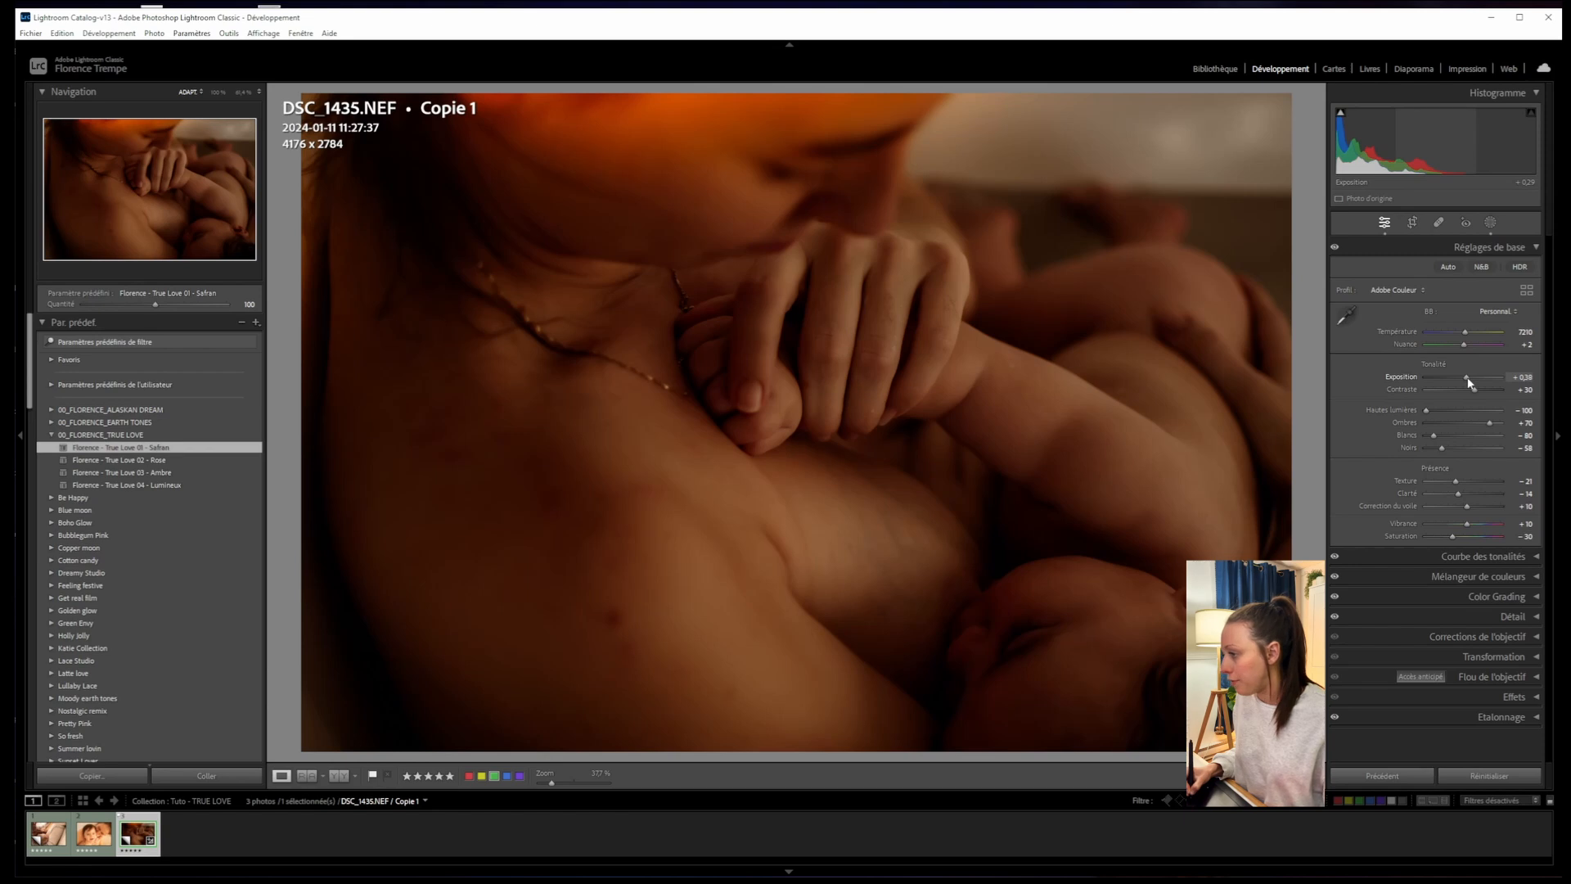
- Set Exposure to +0.55, Whites to -55 and Blacks to -40 in the Basic panel
drag(1468, 377, 1471, 382)
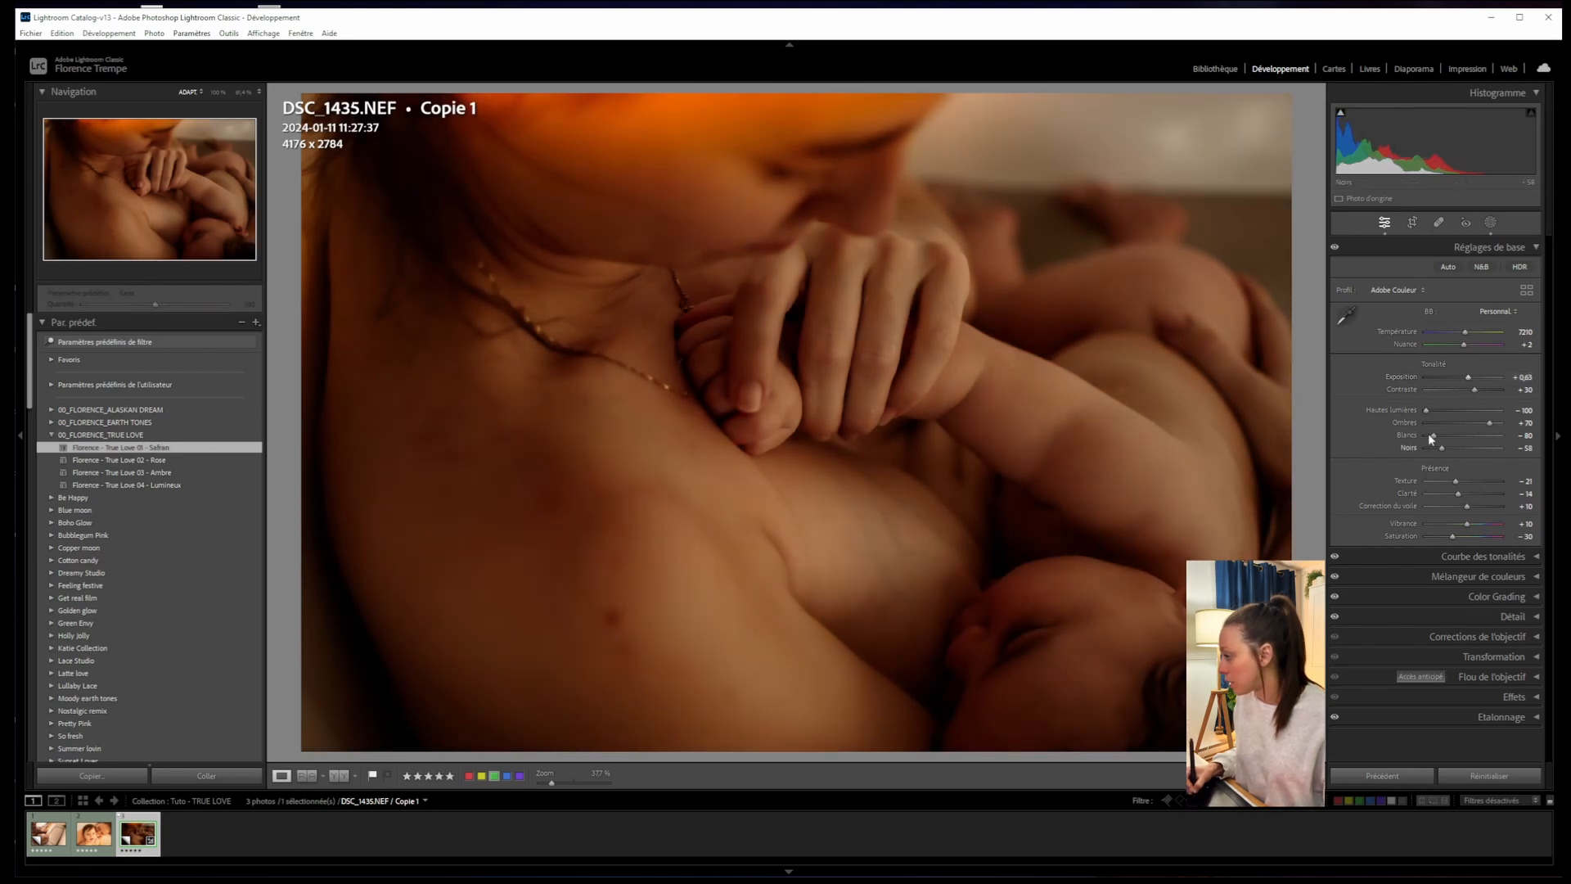
drag(1431, 435, 1449, 447)
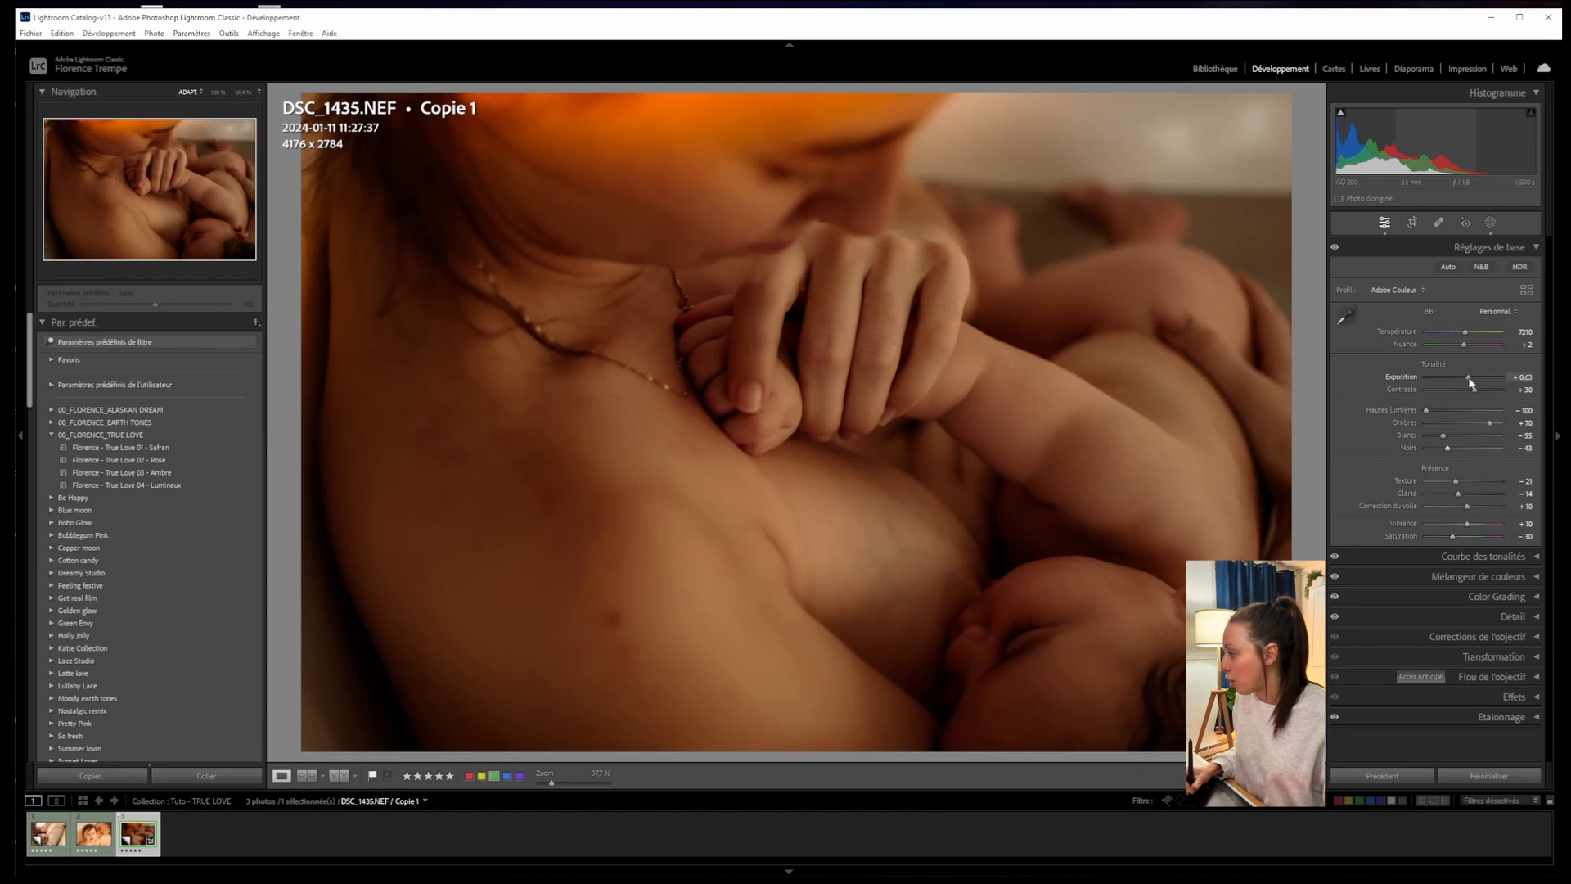
drag(1469, 377, 1471, 381)
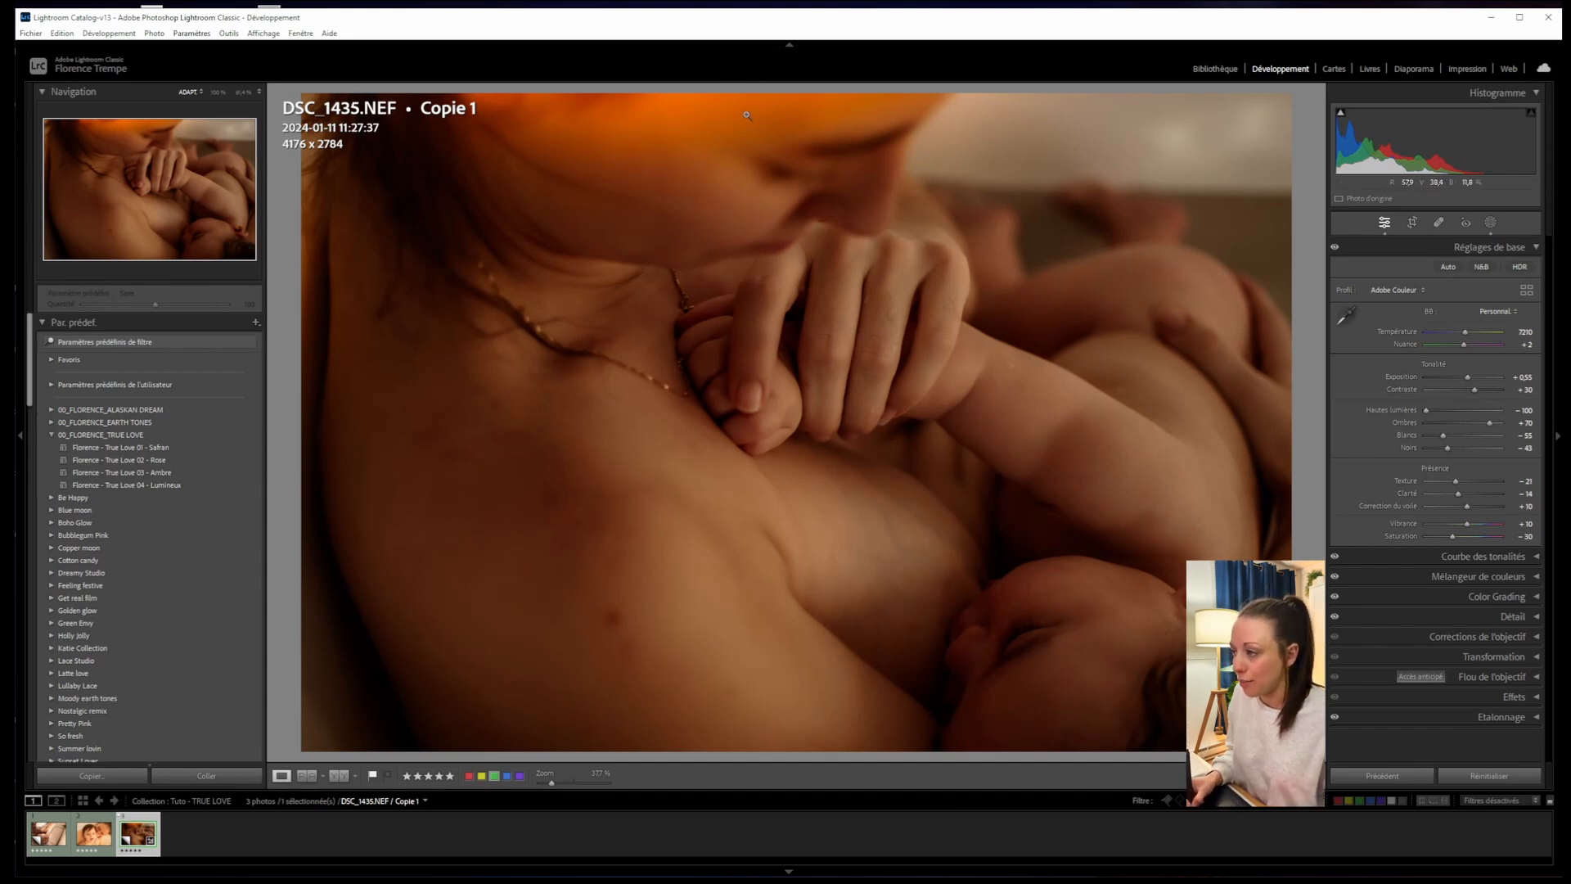
mouse_move(183, 446)
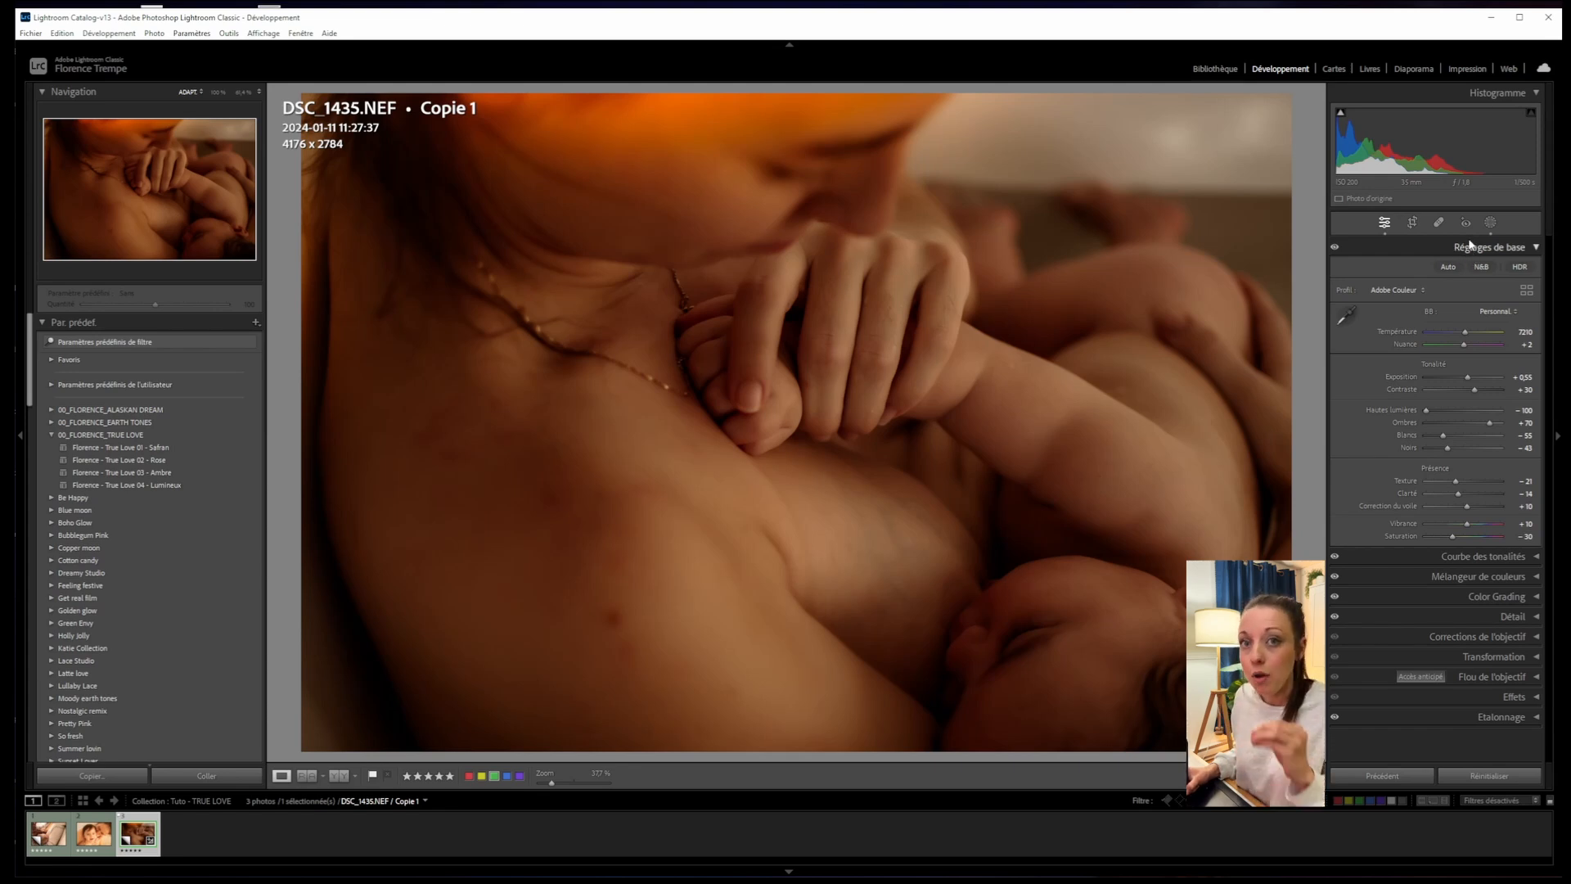
- Open the photo's masks and toggle their visibility to compare the warm glow
click(1491, 223)
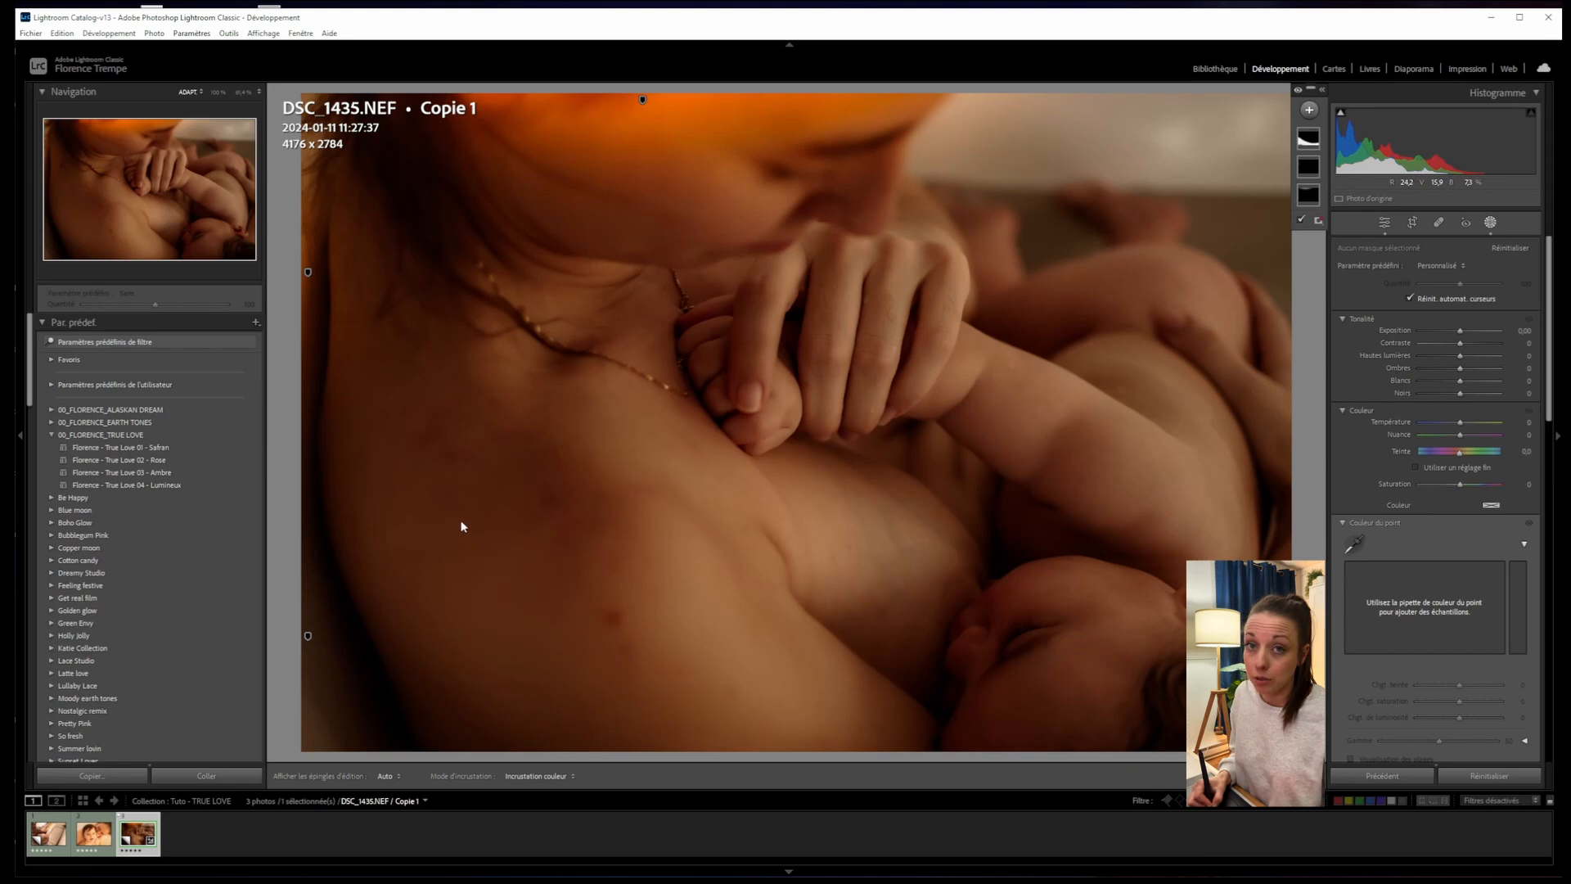
click(1299, 92)
click(1299, 92)
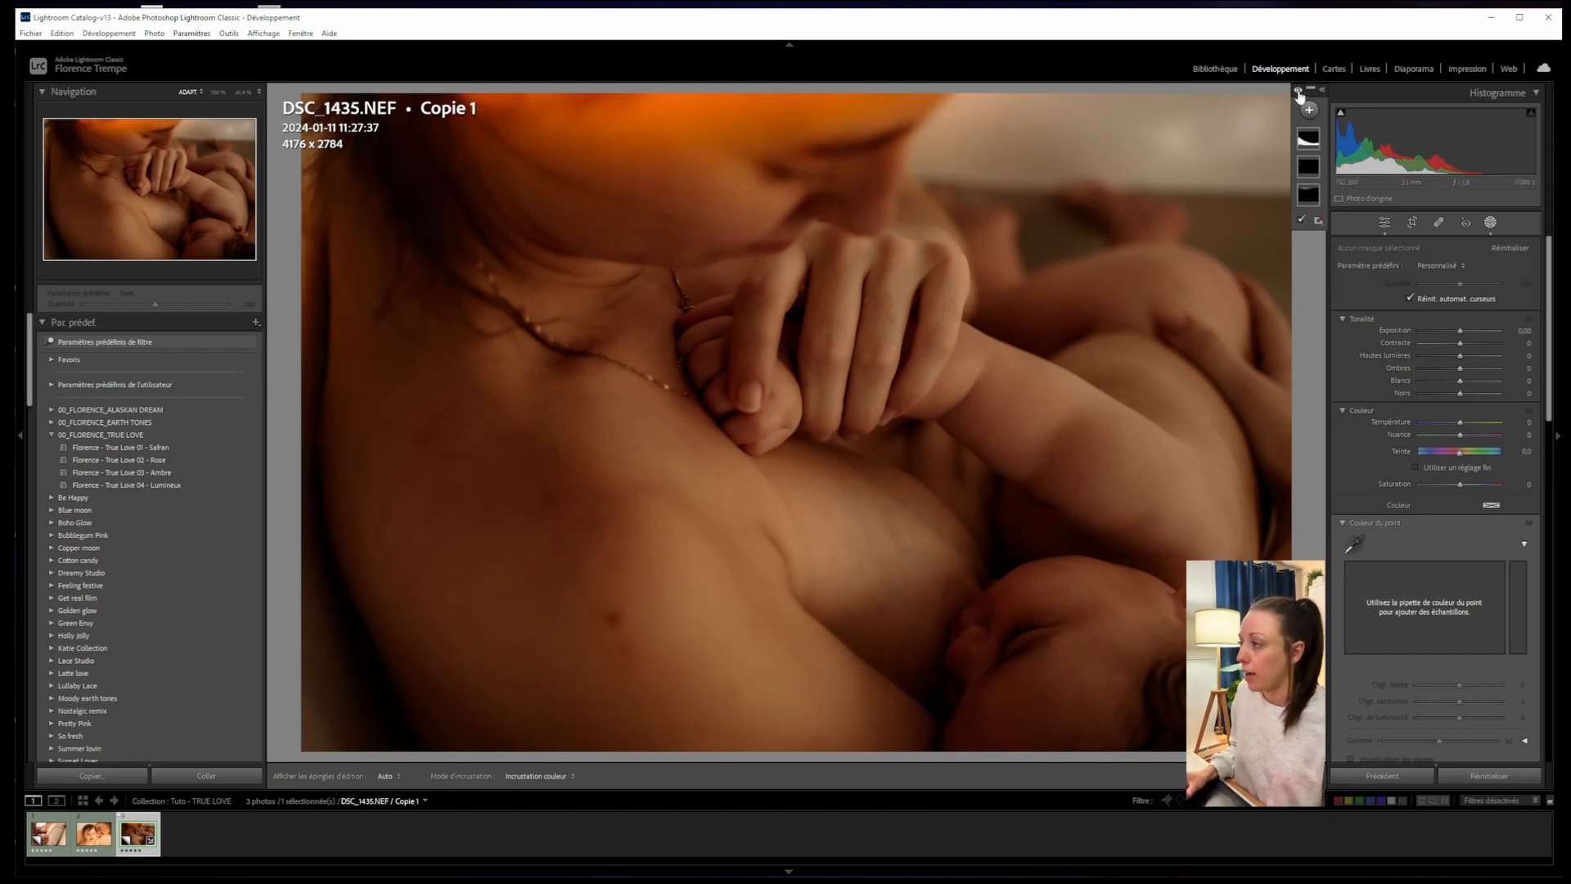
click(1299, 92)
click(1299, 92)
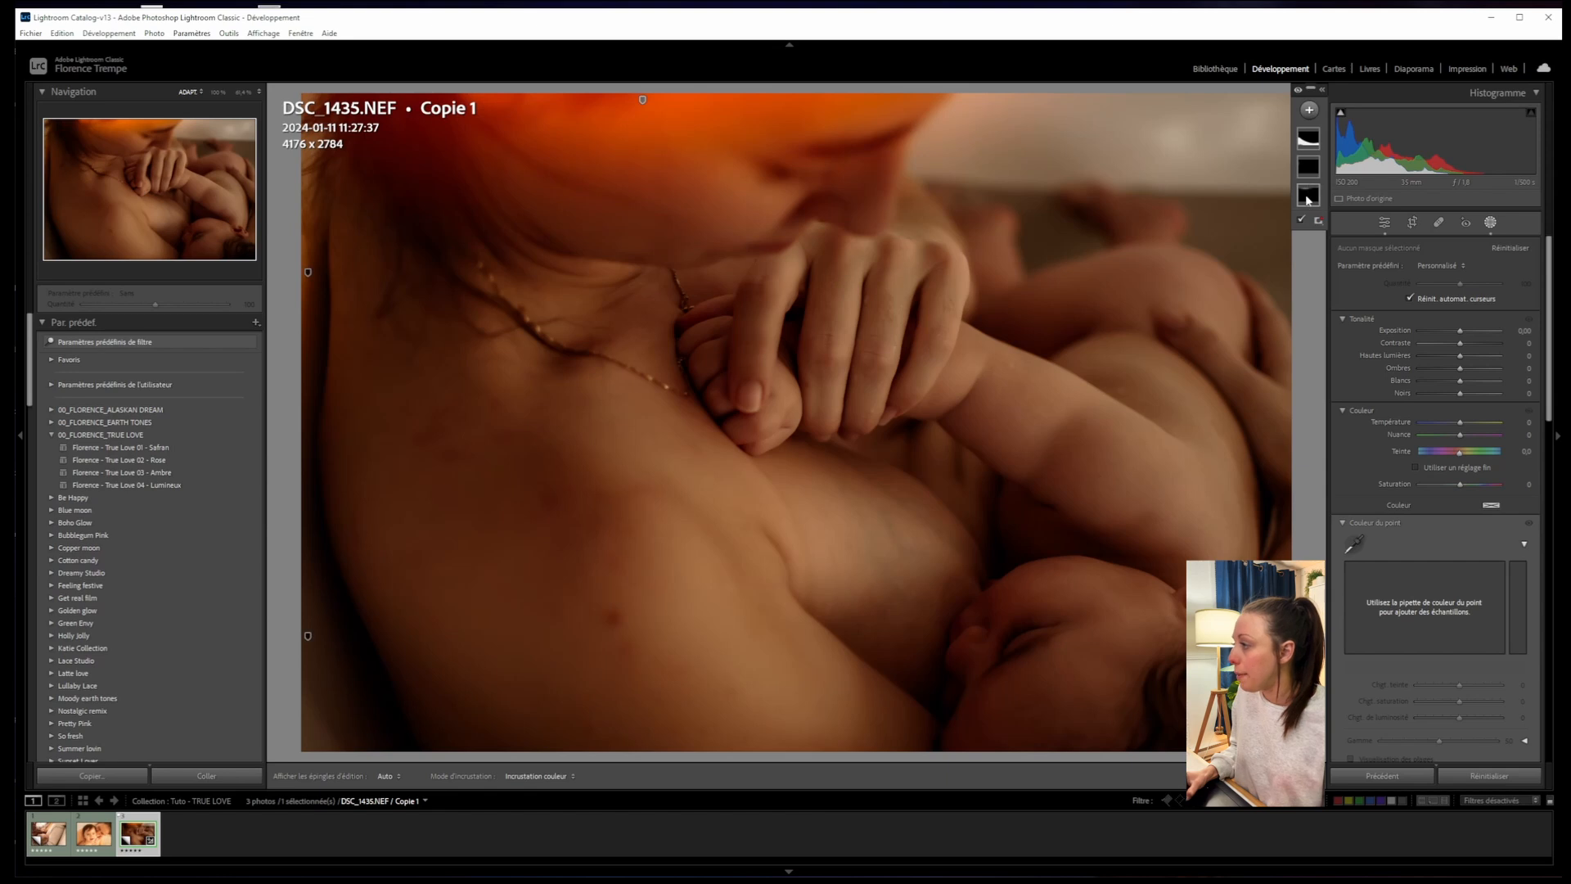
- Drag the top radial gradient mask over to the photo's upper-right corner
click(1308, 197)
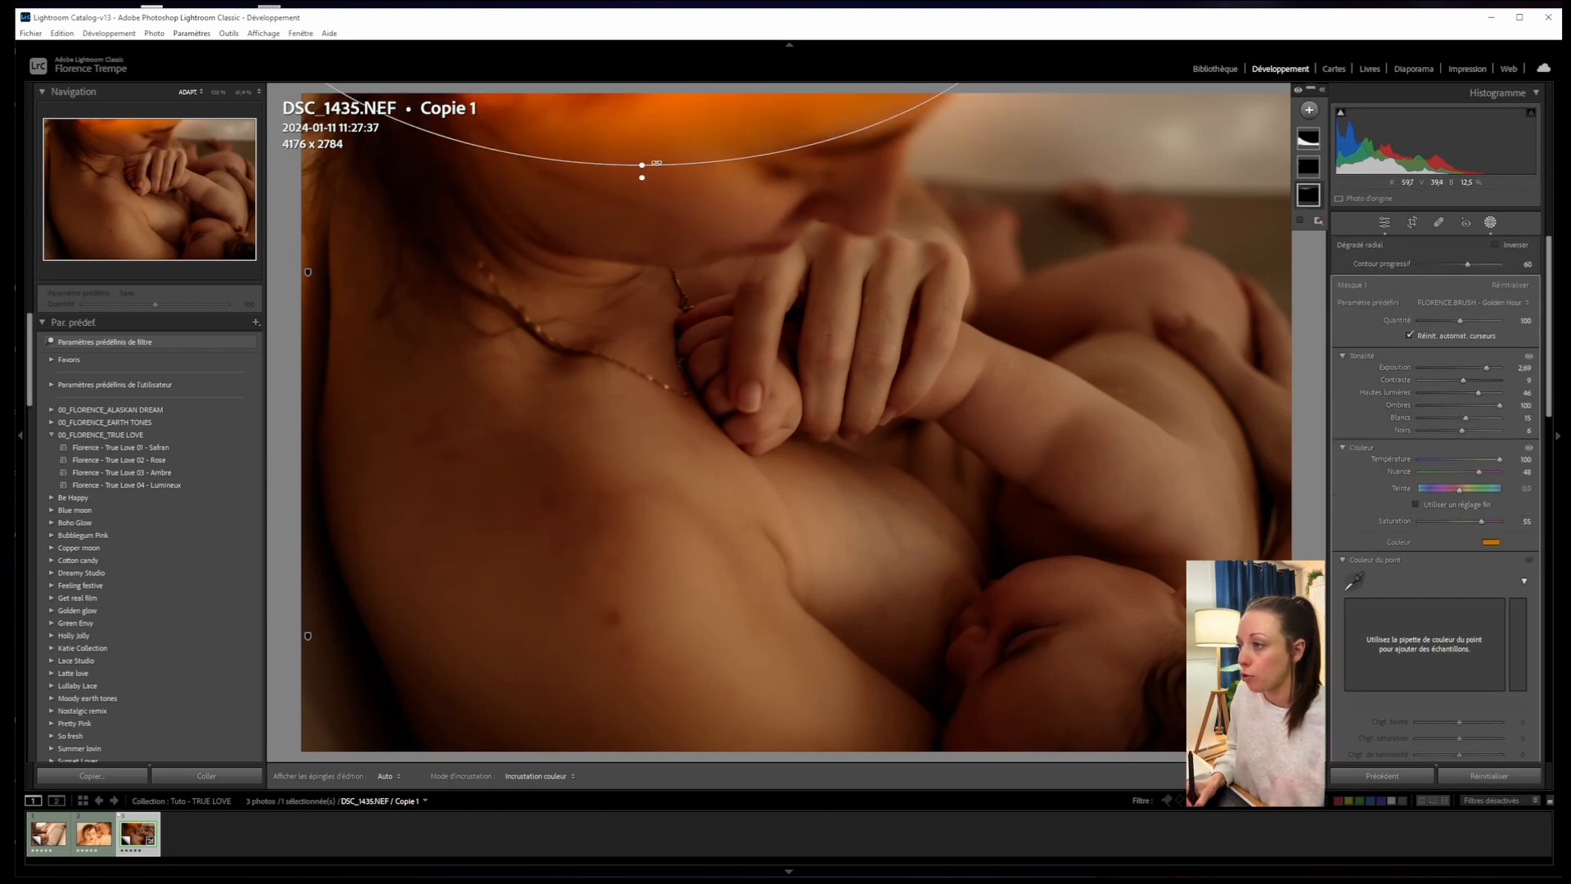
drag(655, 121, 690, 180)
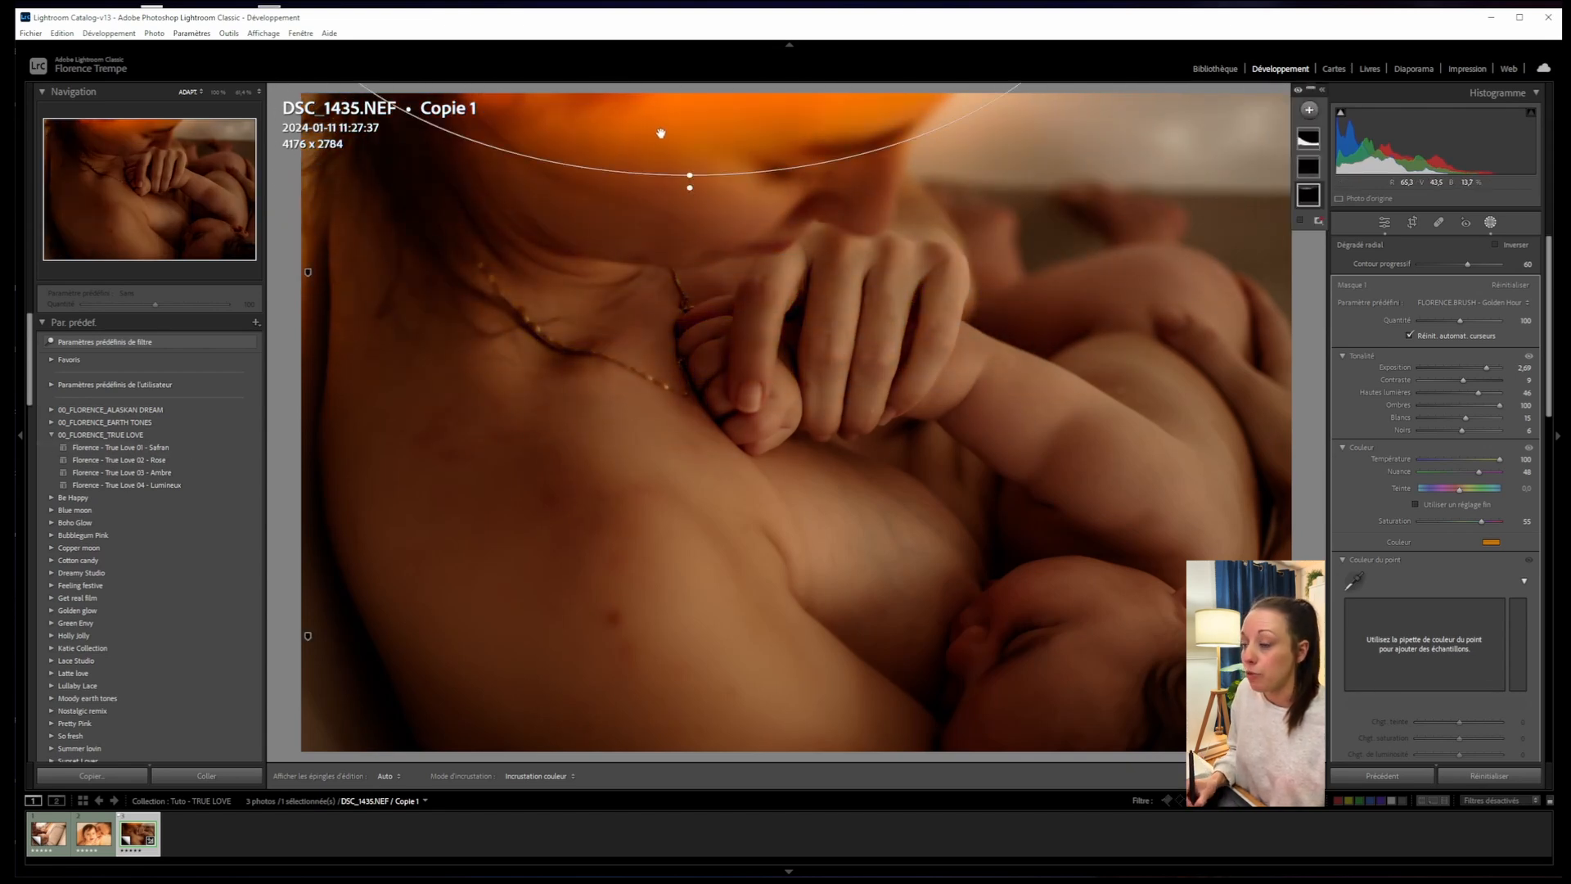
drag(671, 118, 1223, 143)
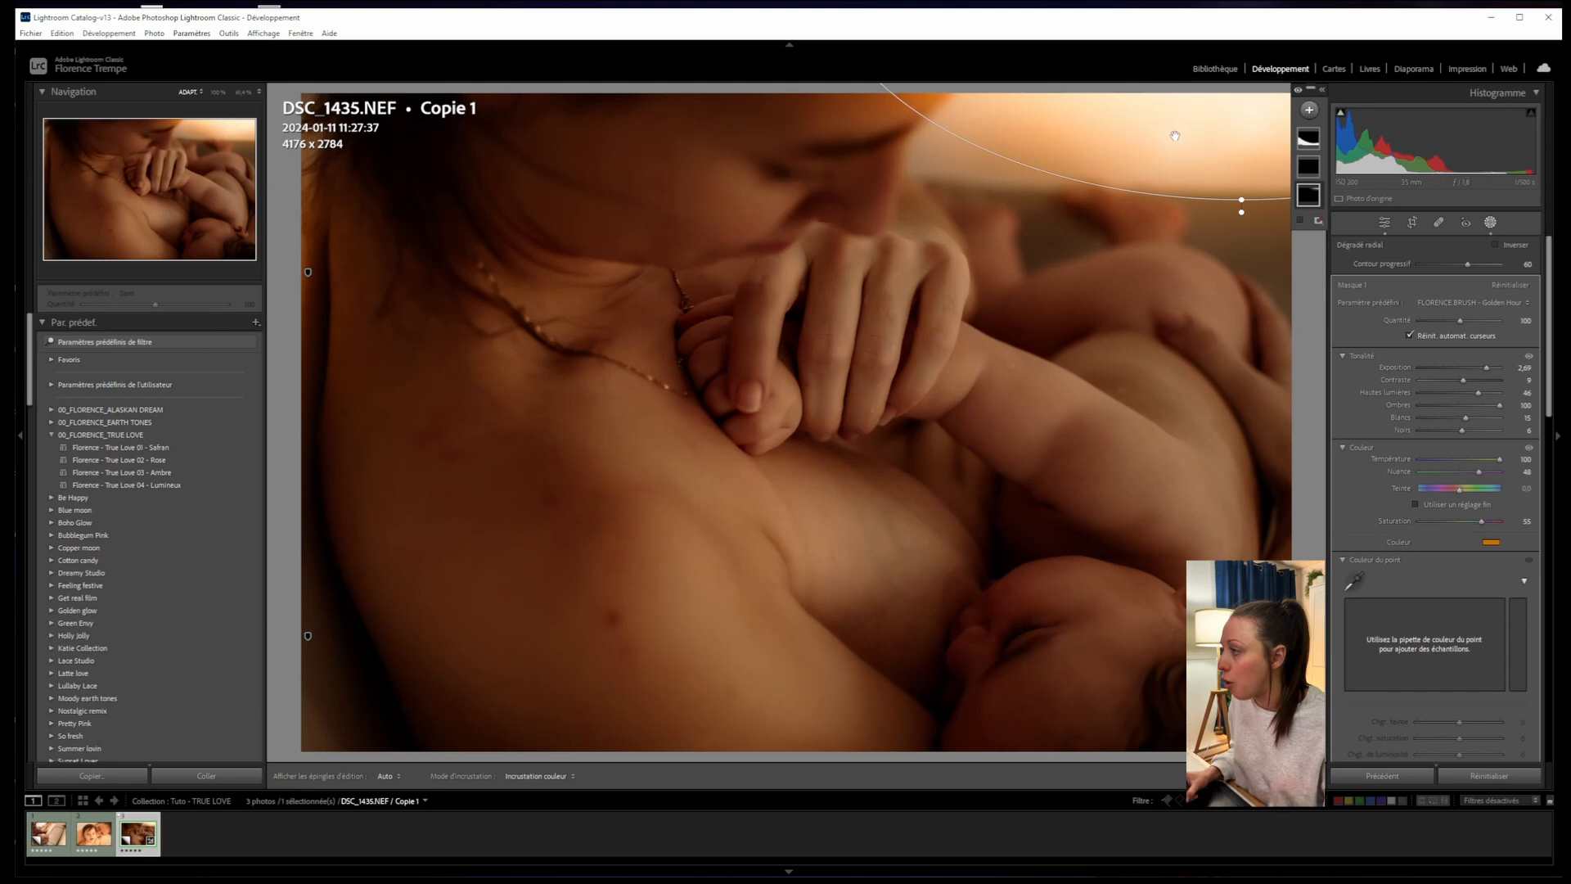
drag(1176, 145, 1259, 166)
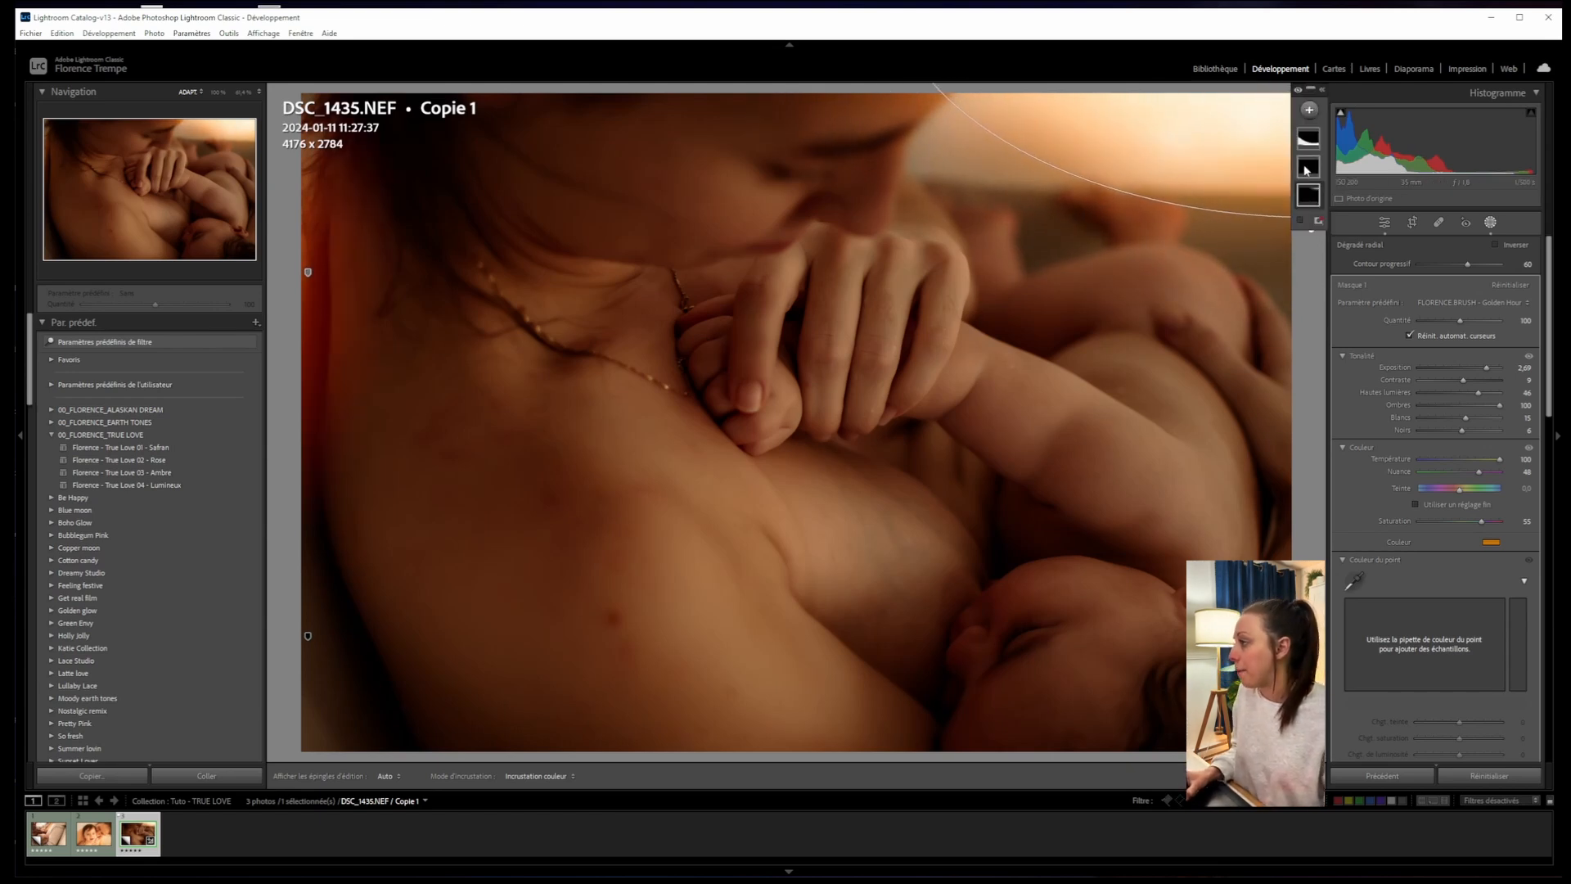
- Move the copied radial glow along the left edge, then select the Masque 2 brush mask
click(327, 267)
double_click(309, 272)
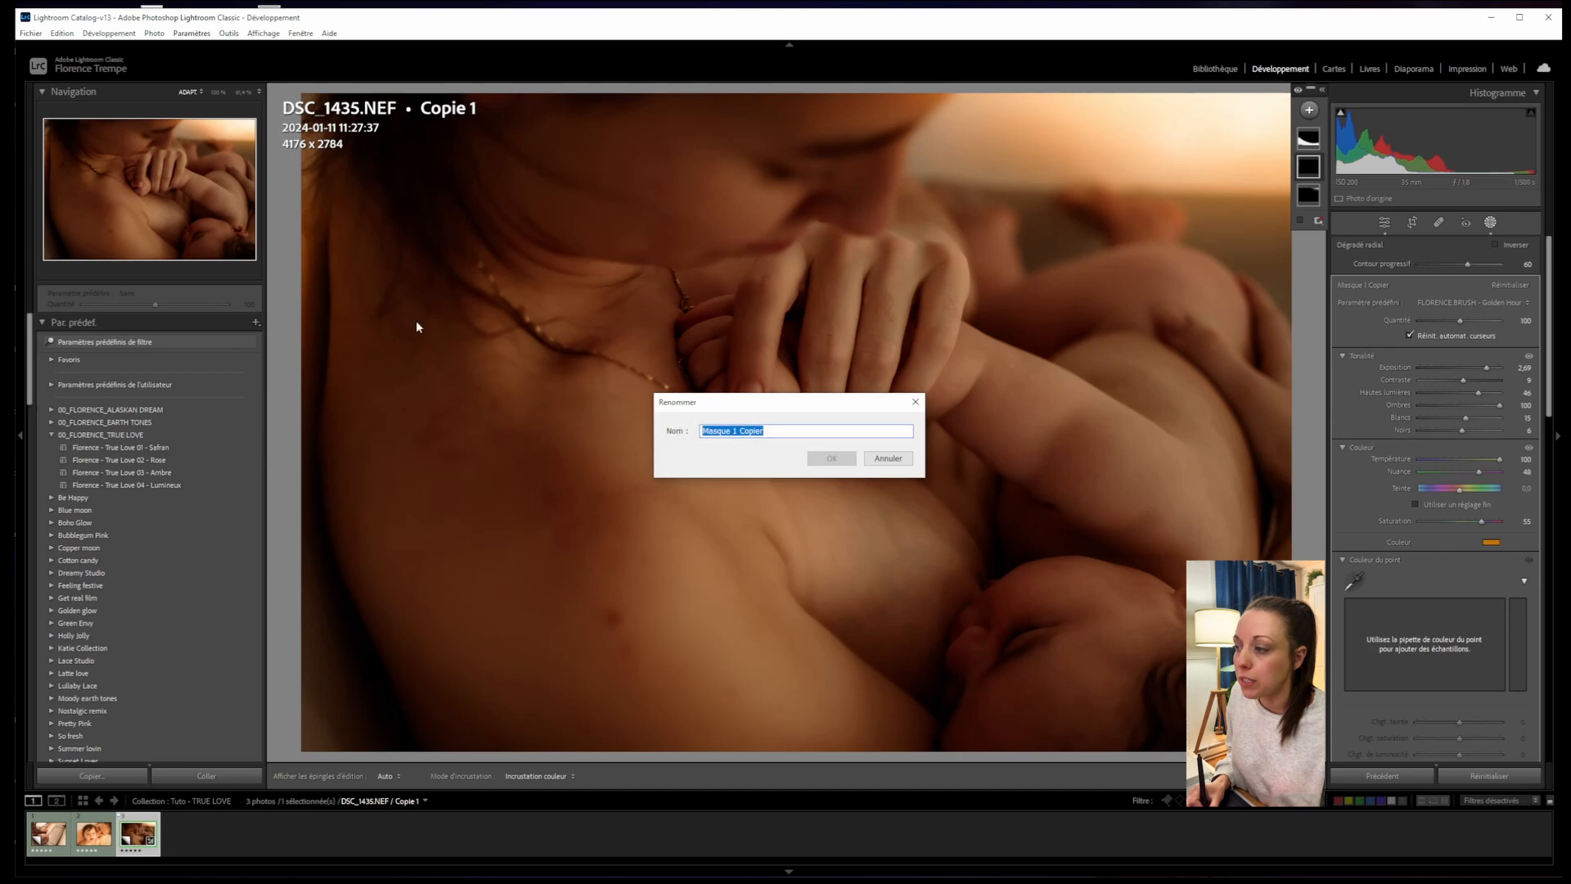
click(908, 462)
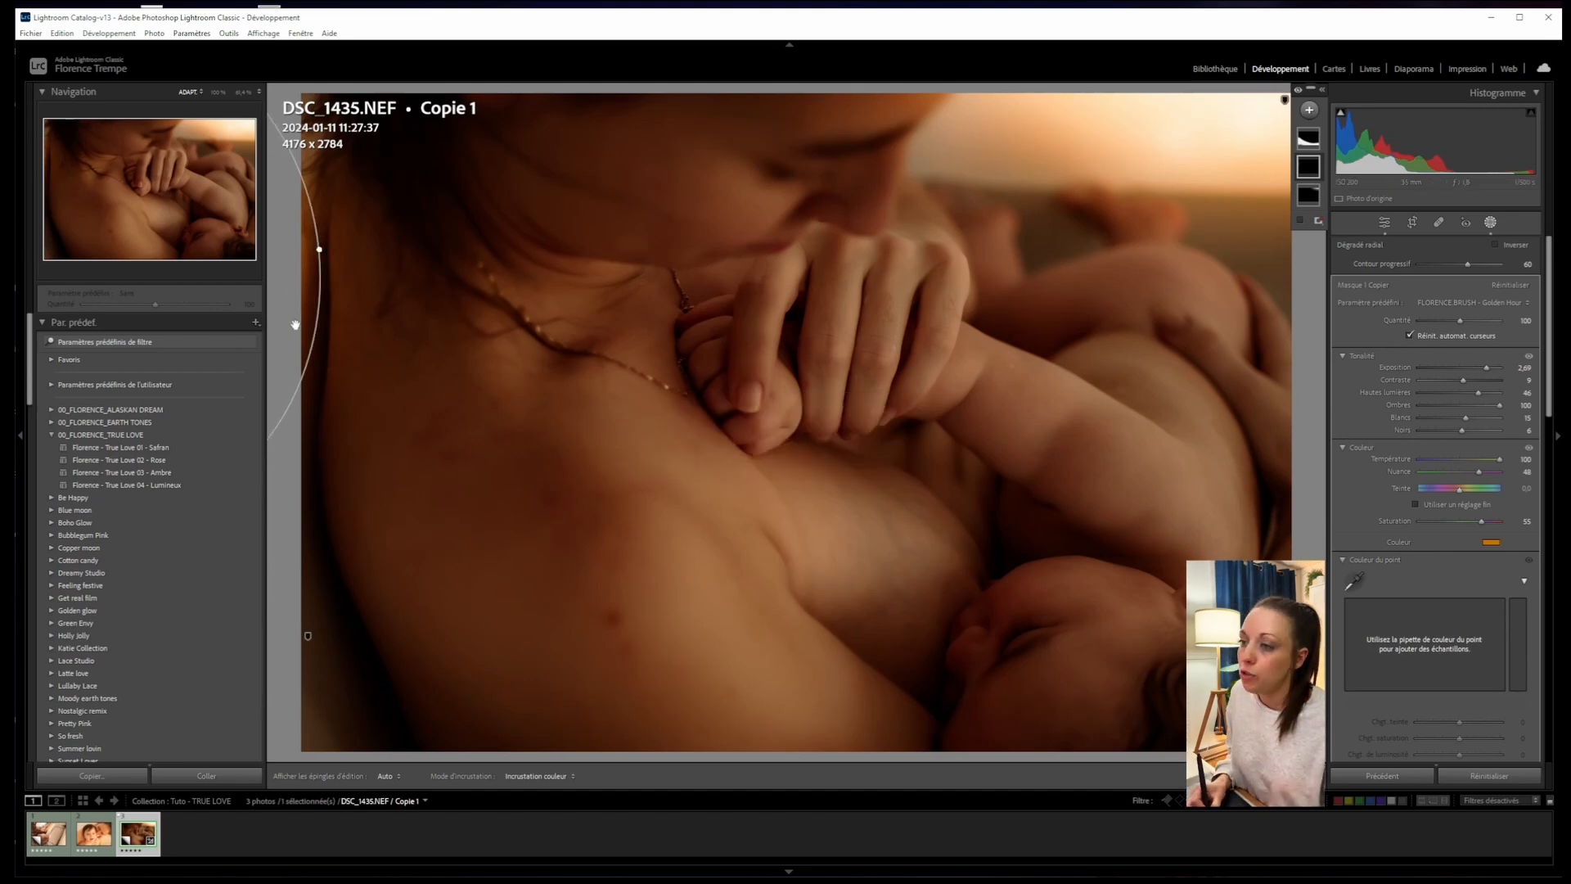
drag(264, 368, 306, 239)
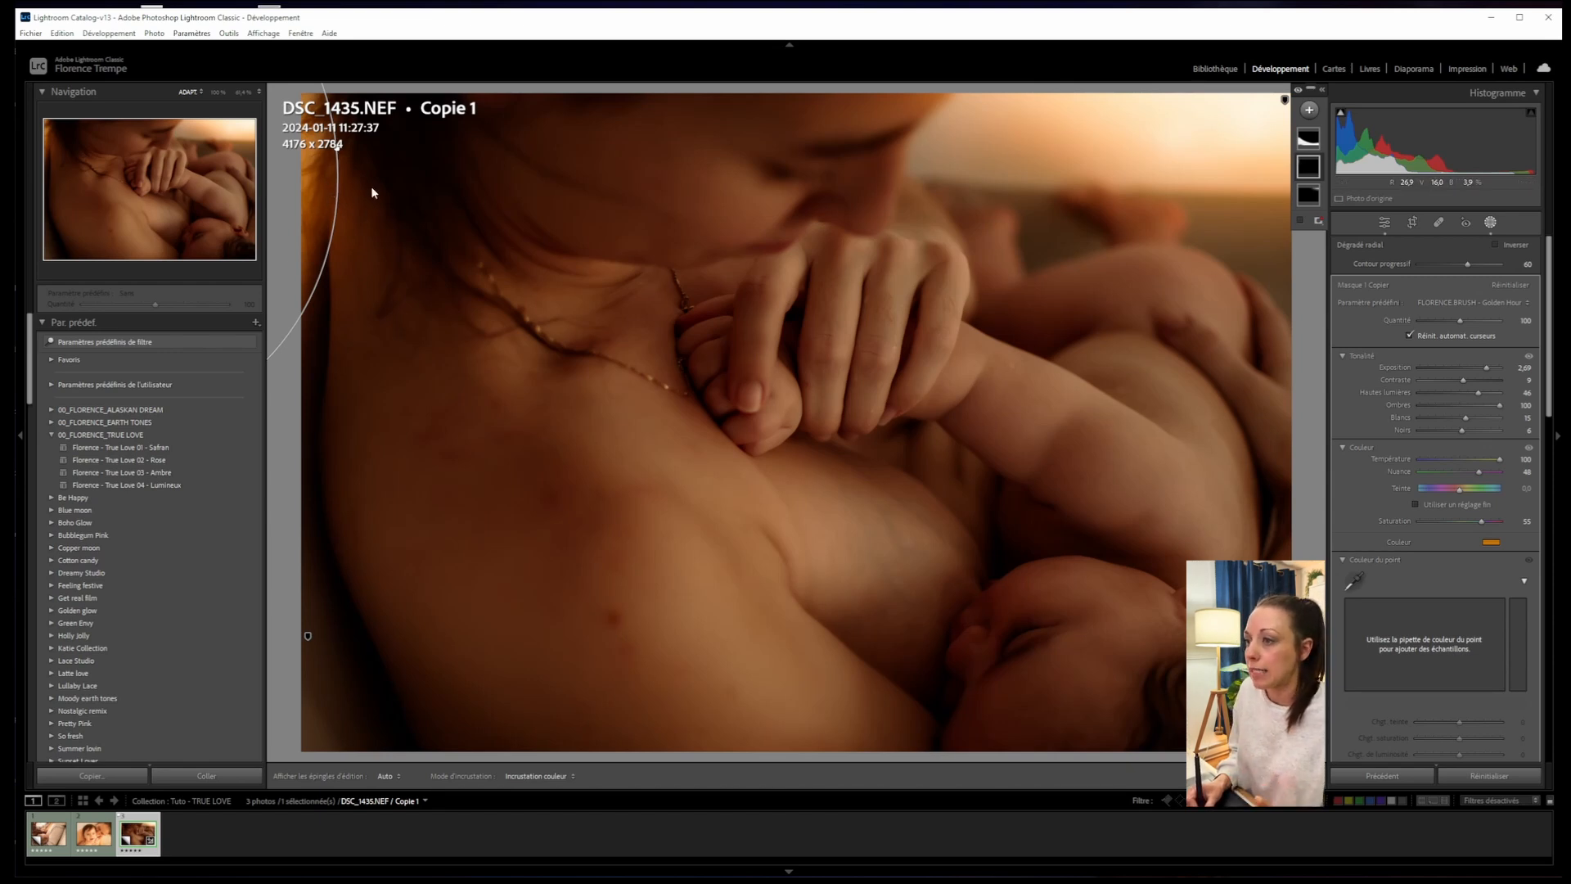
click(1308, 137)
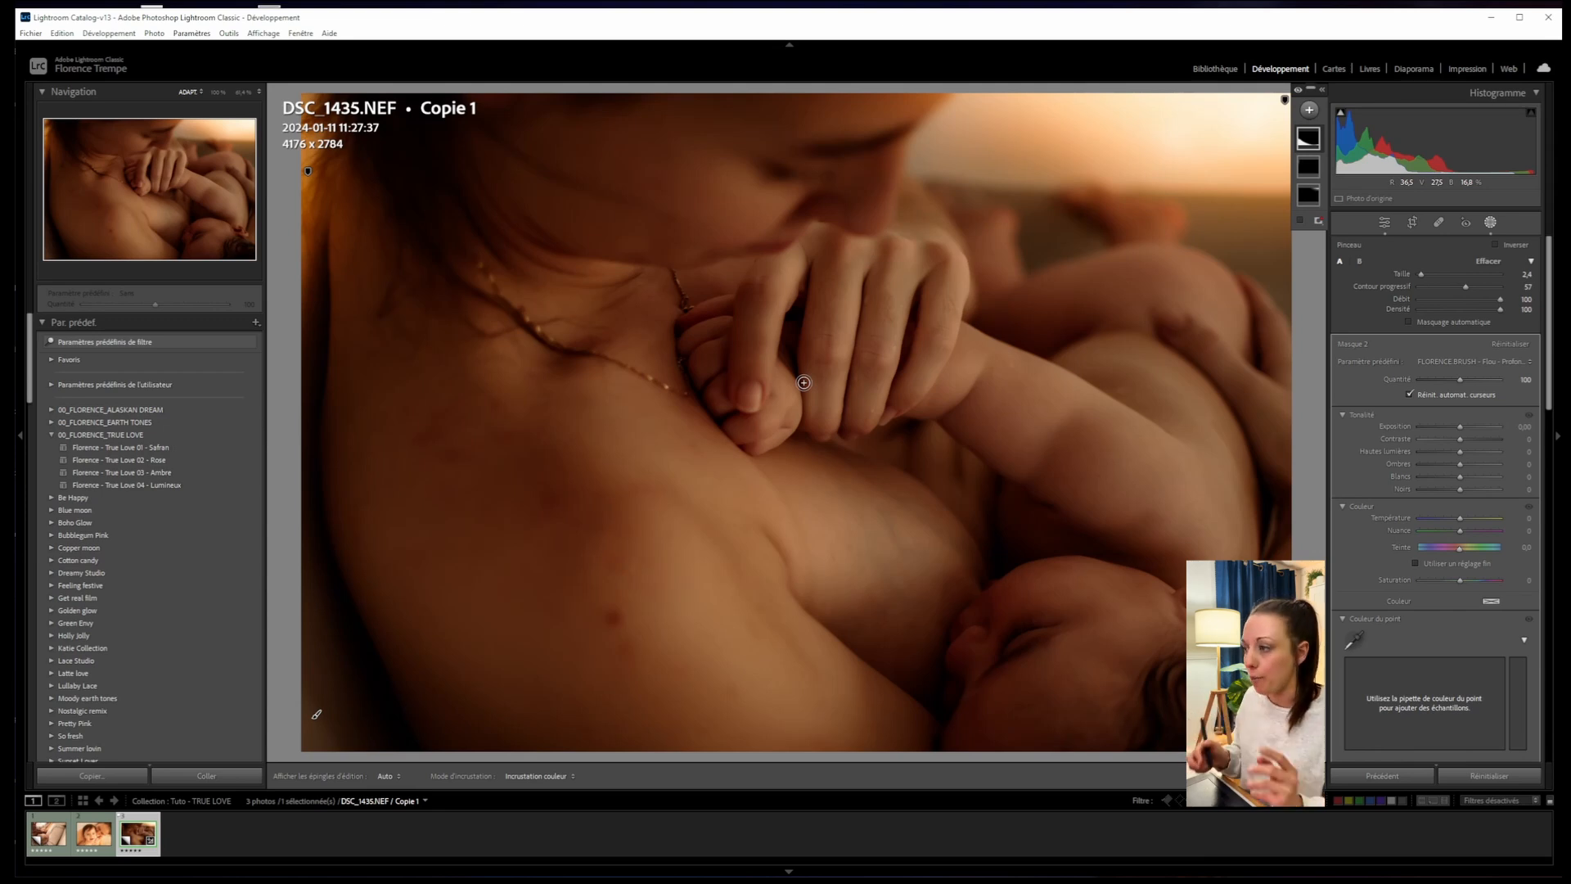
- Close and reopen masking on DSC_1435, then bring up the Create New Mask type list
click(318, 715)
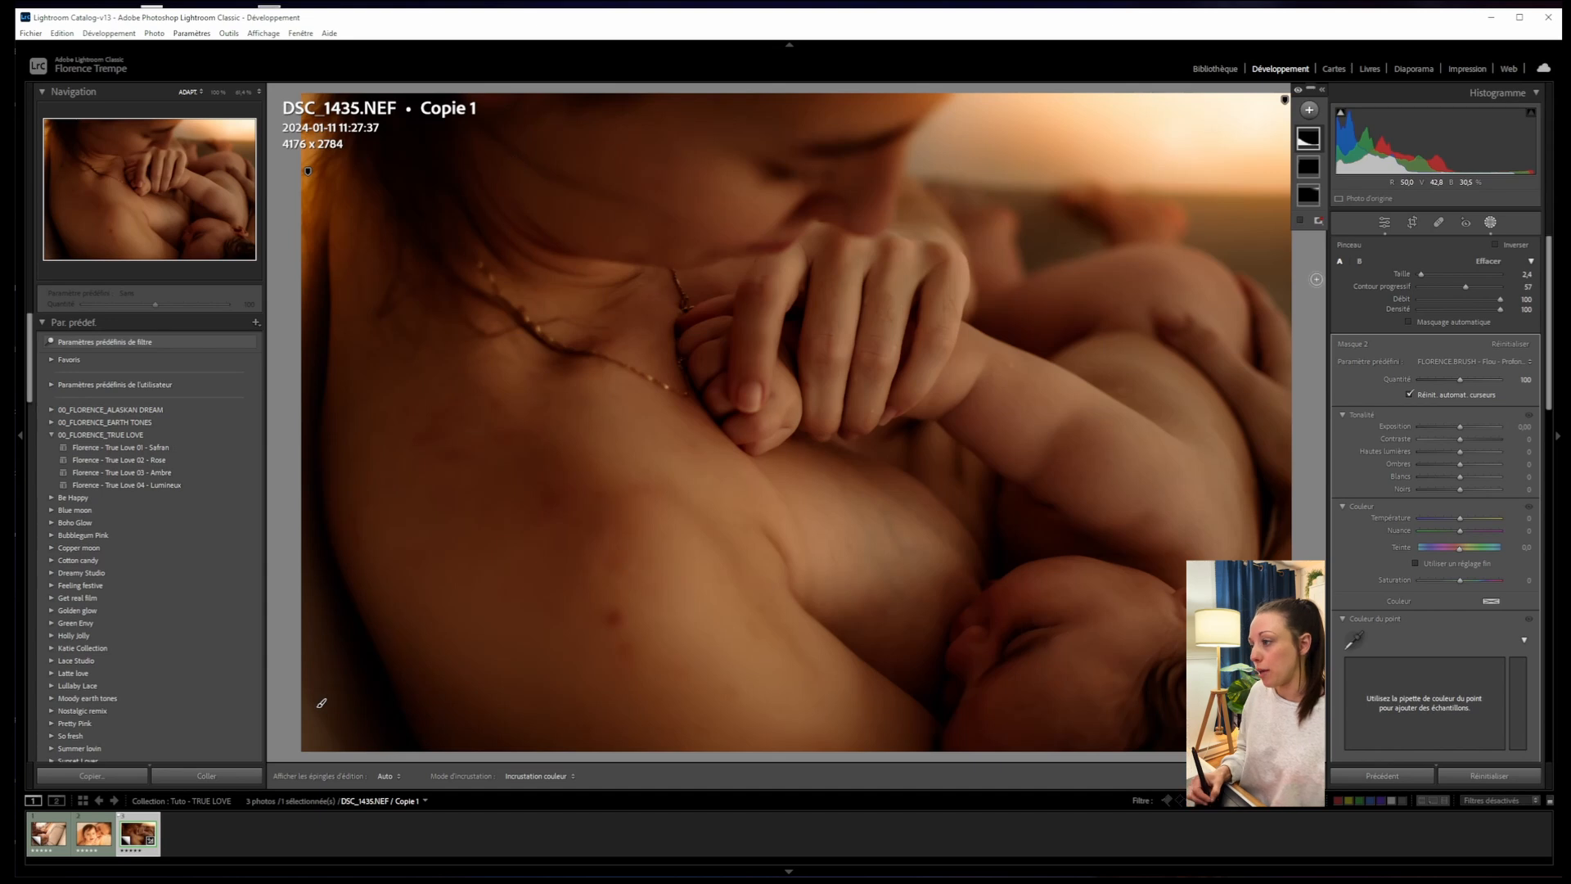
click(1385, 224)
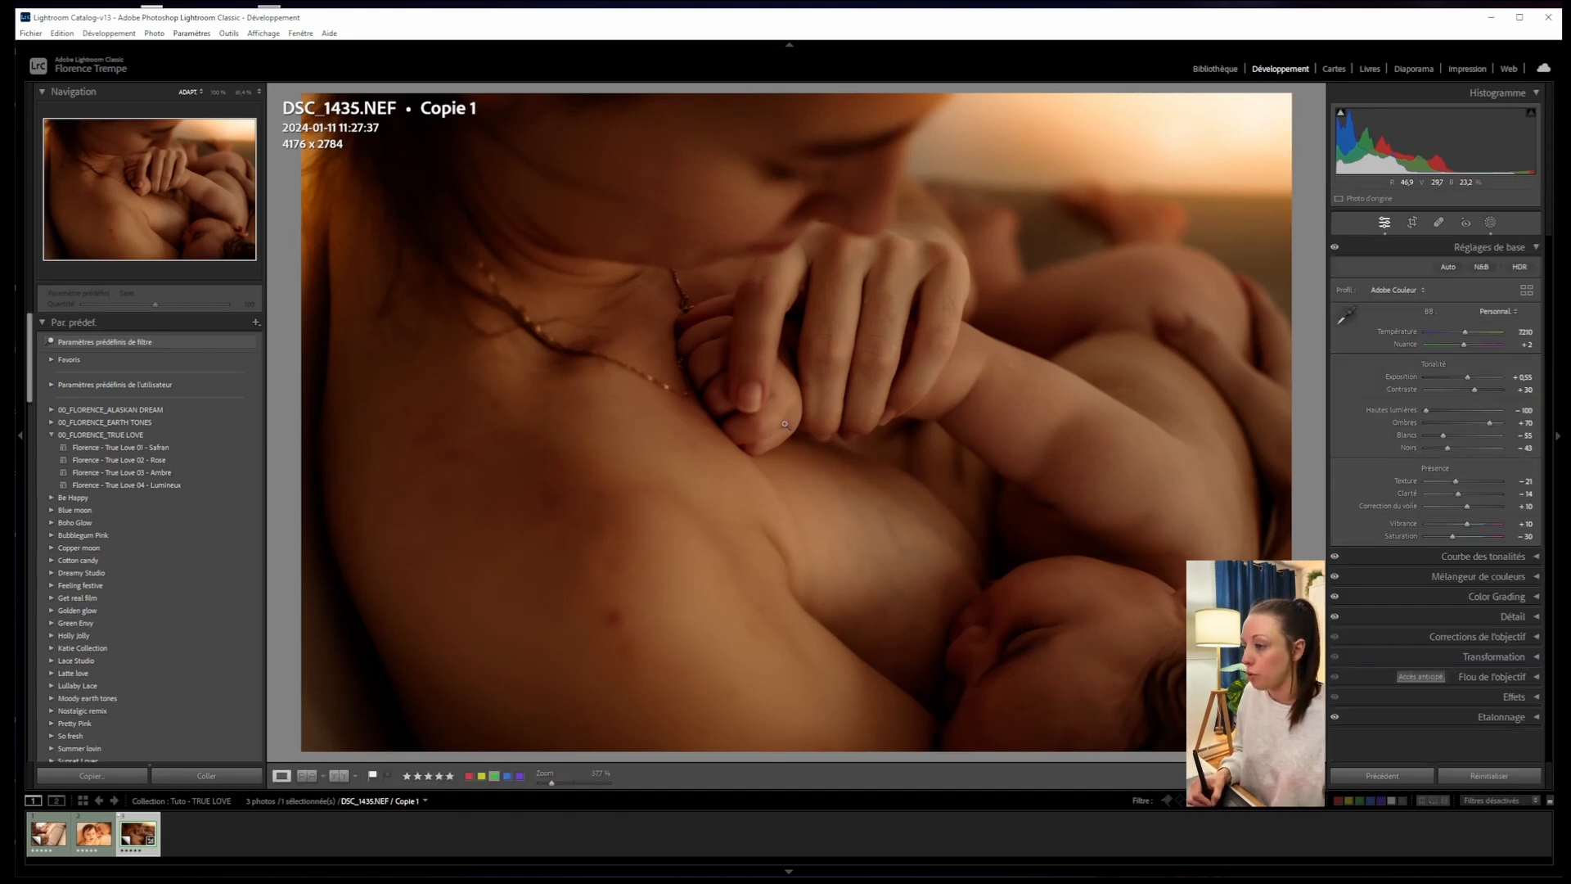
click(1491, 222)
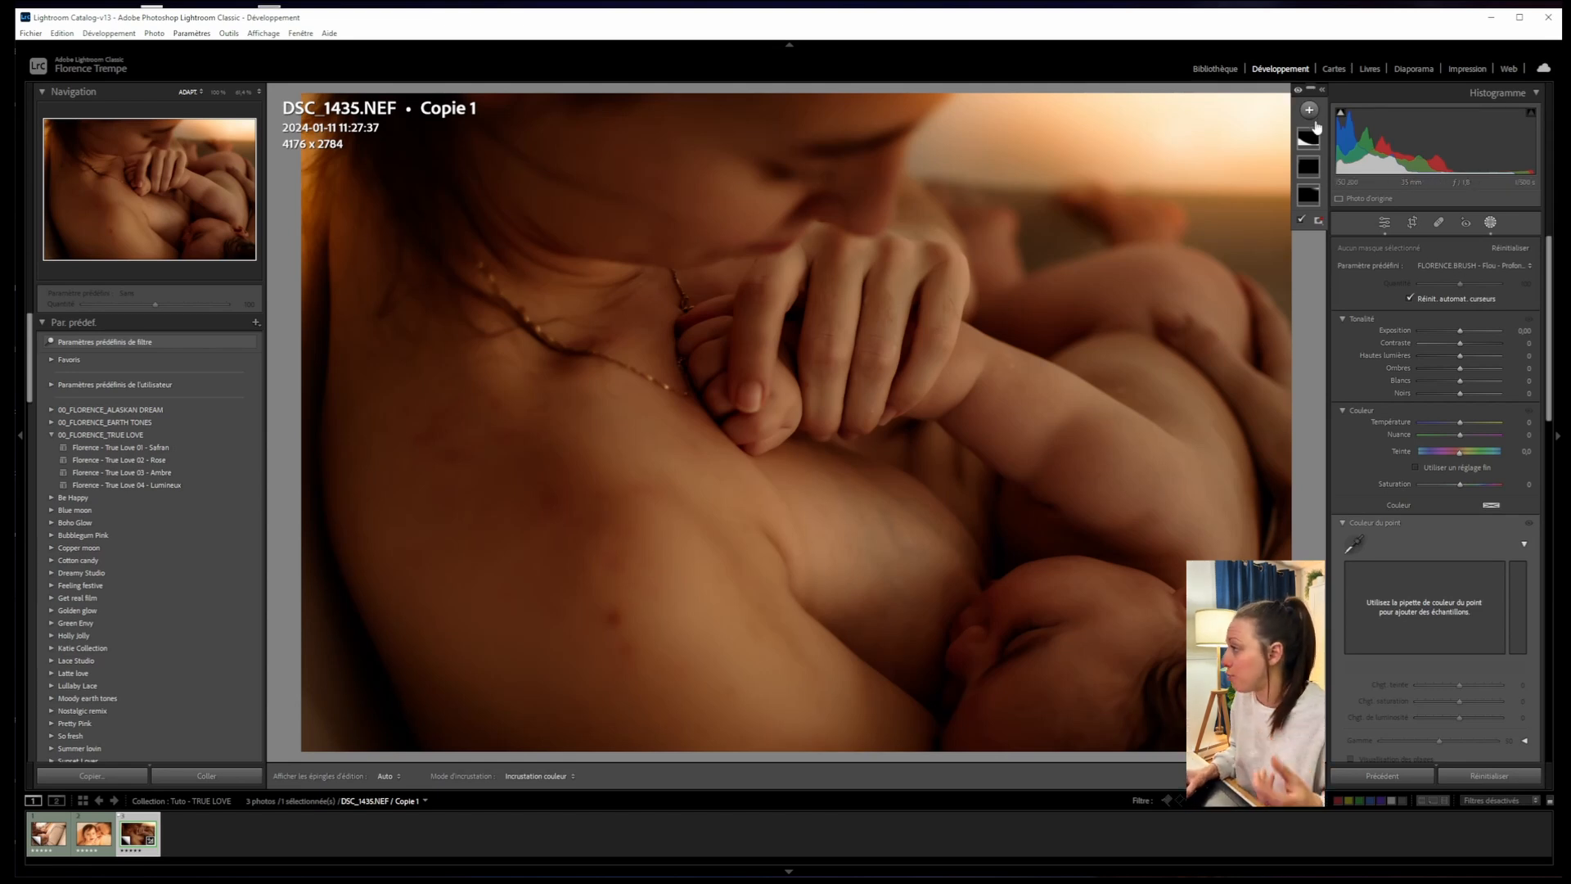
mouse_move(1310, 139)
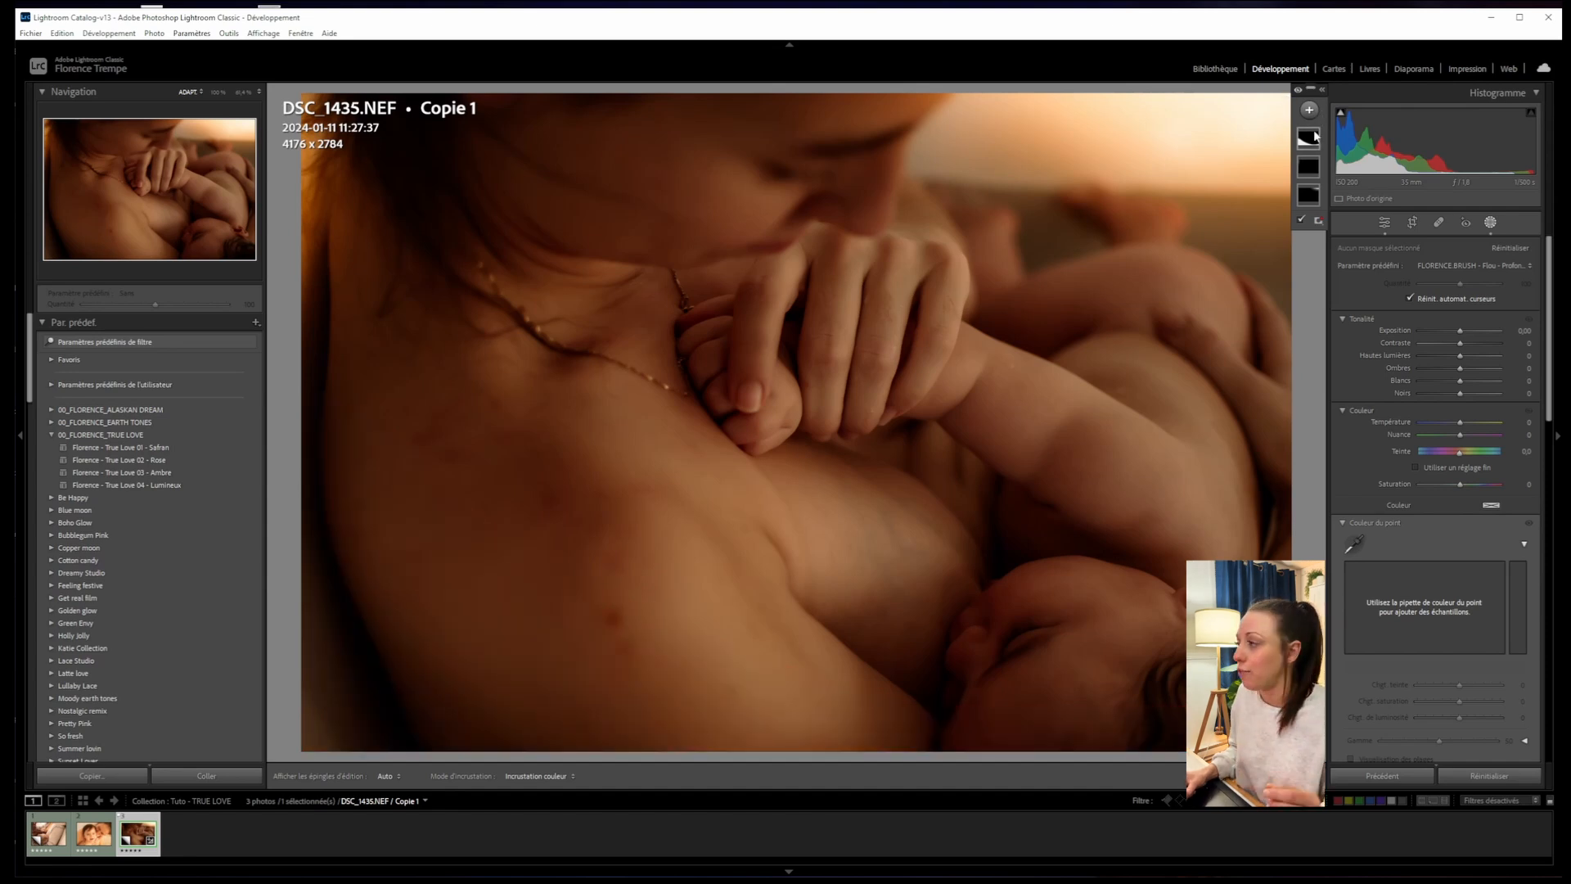
click(1310, 112)
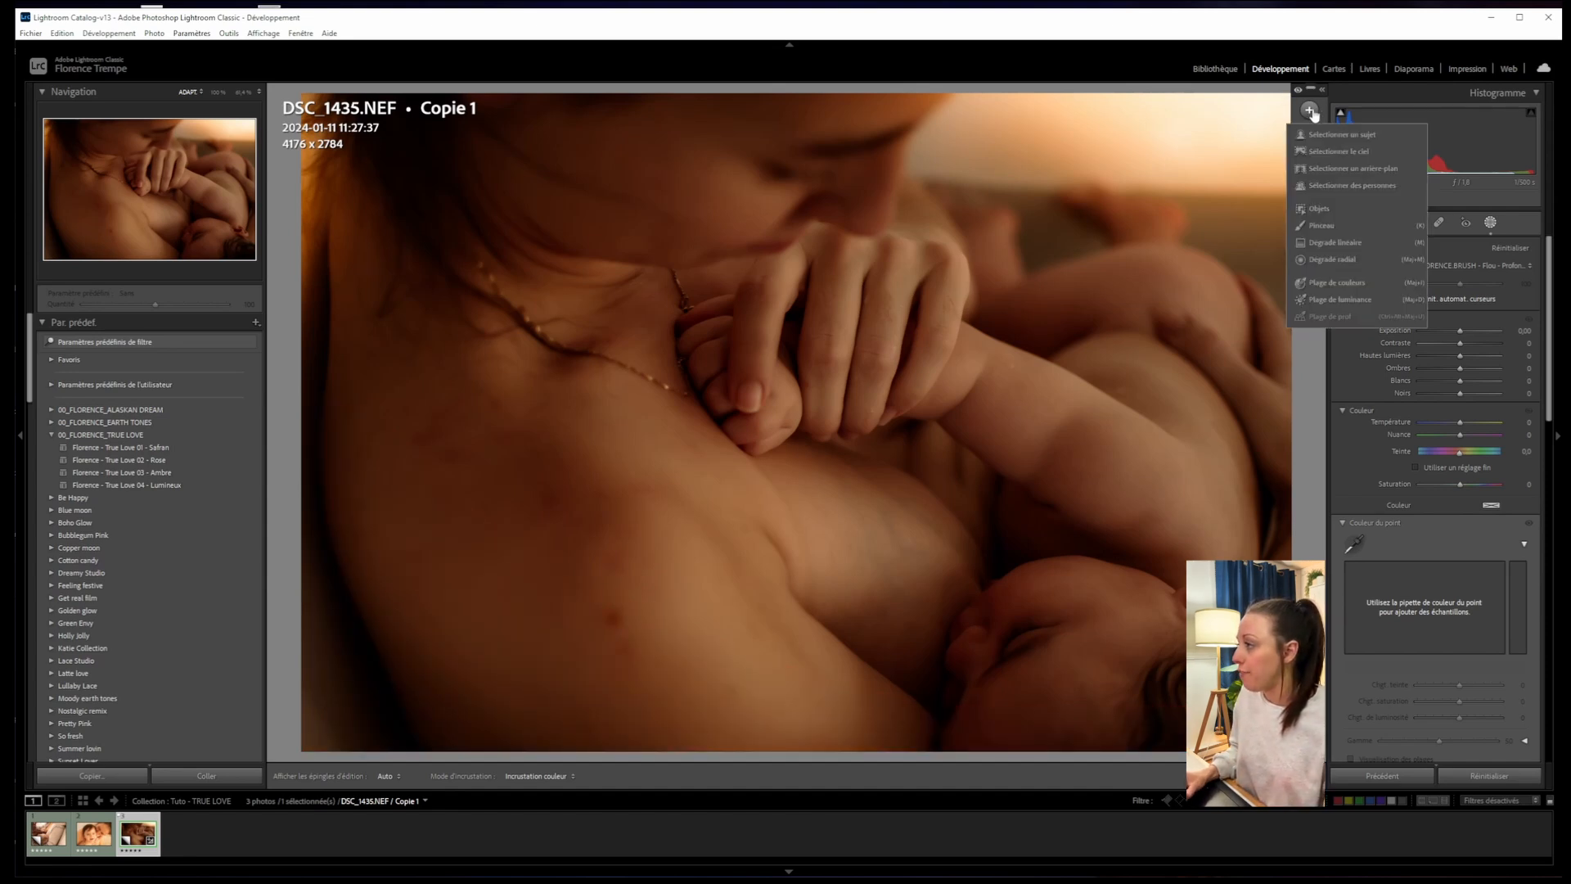
- Start a new Pinceau brush mask and open its Paramètre prédéfini preset list
click(1319, 227)
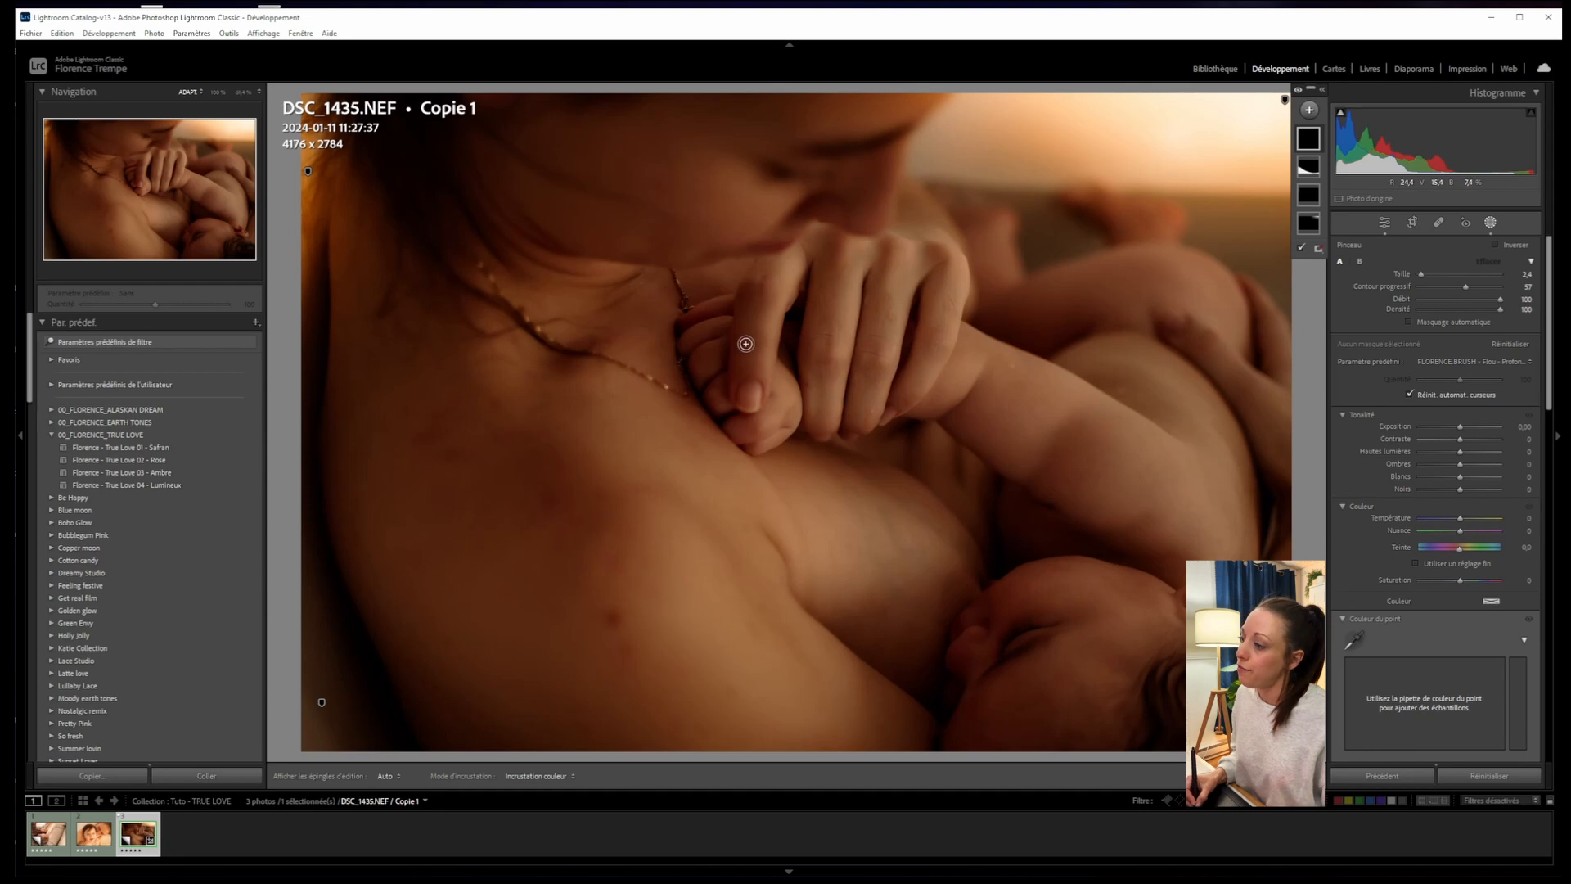
click(1436, 355)
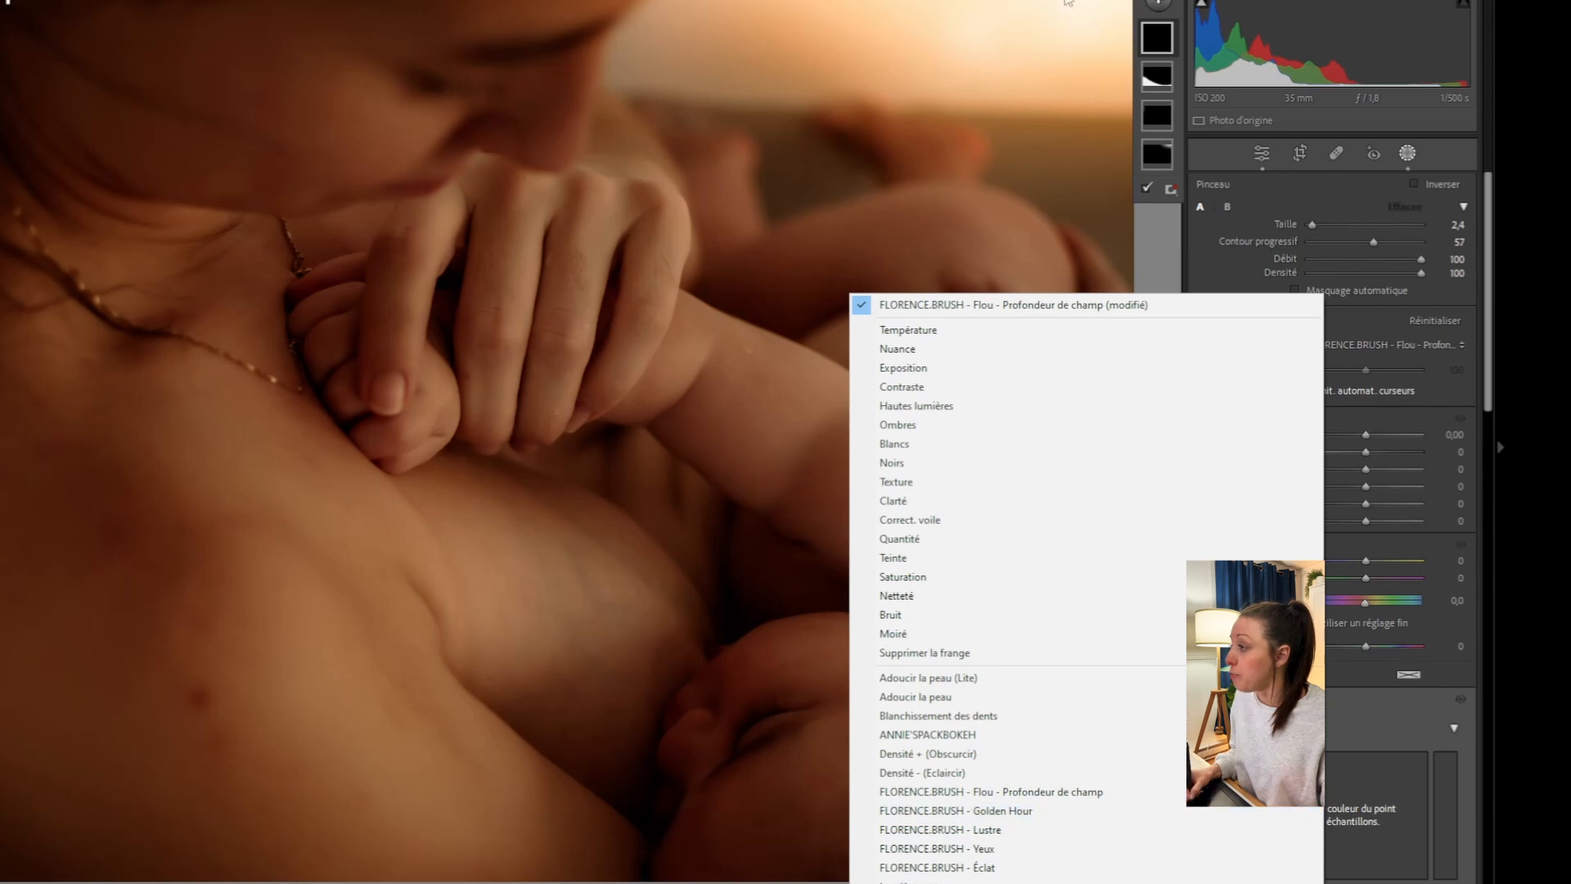
- Choose the FLORENCE.BRUSH - Lustre preset, shrink the brush, and paint over the mother's fingers
click(990, 829)
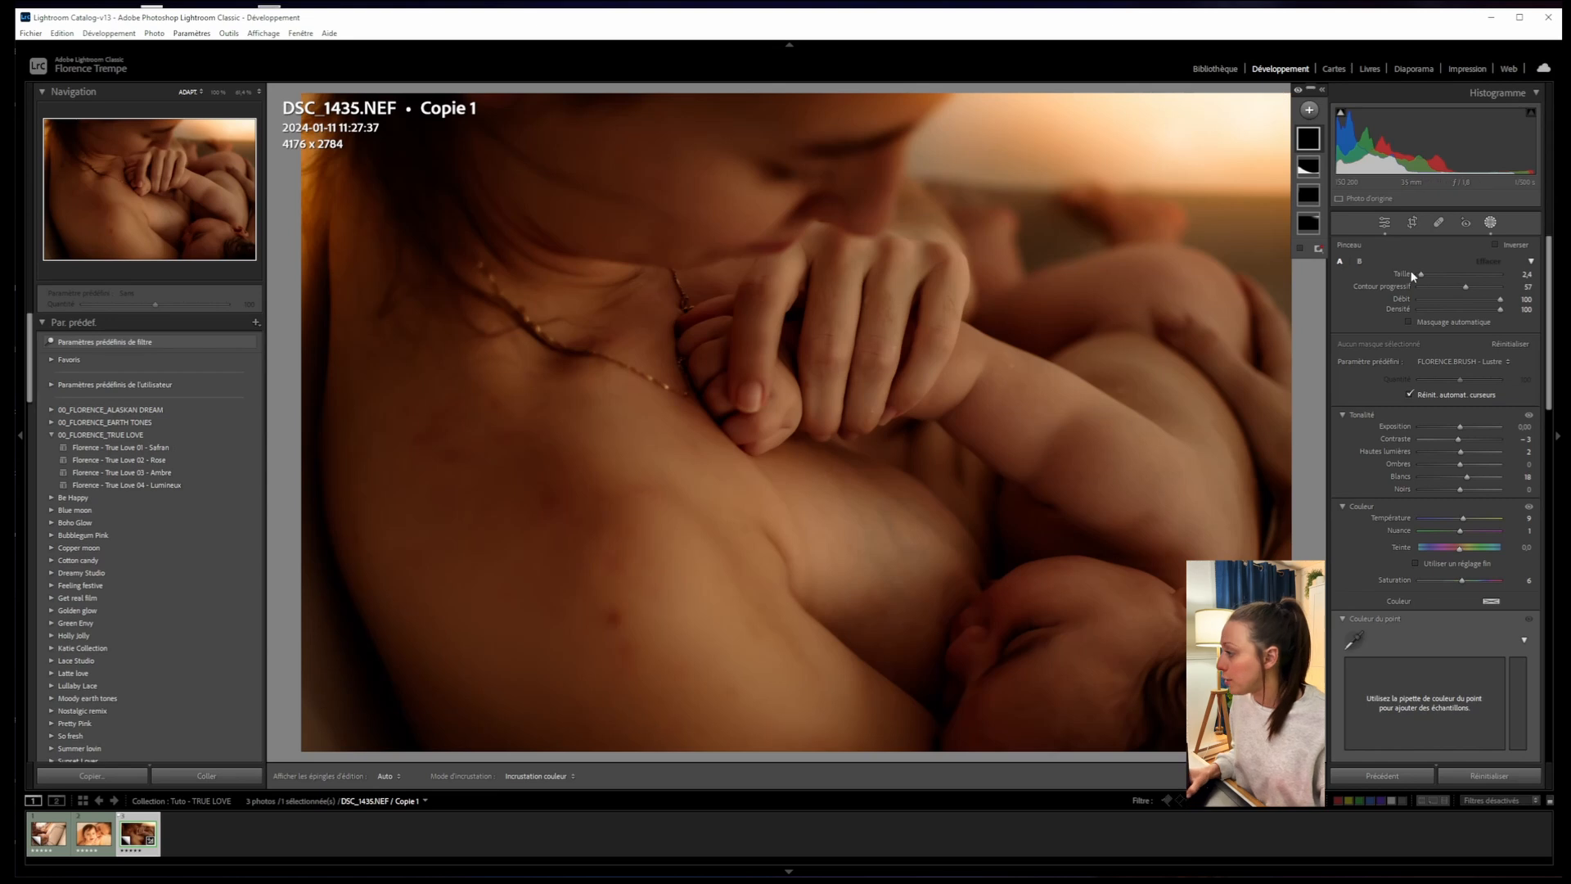
drag(1421, 274, 1425, 275)
double_click(1465, 287)
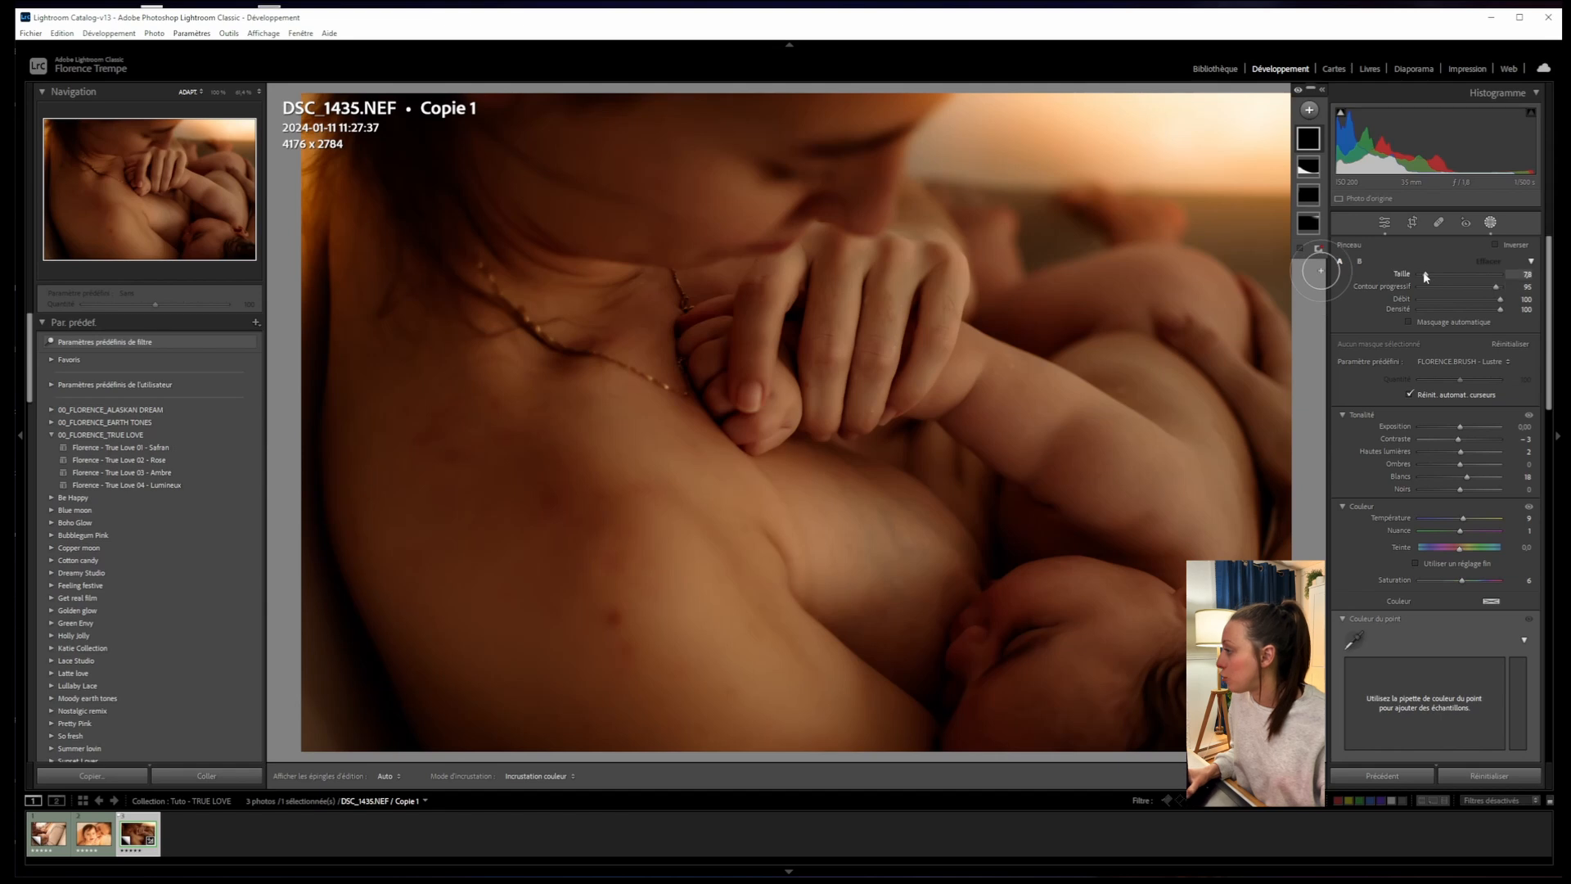
mouse_move(1425, 275)
mouse_down()
mouse_move(1496, 286)
mouse_move(1427, 276)
mouse_up()
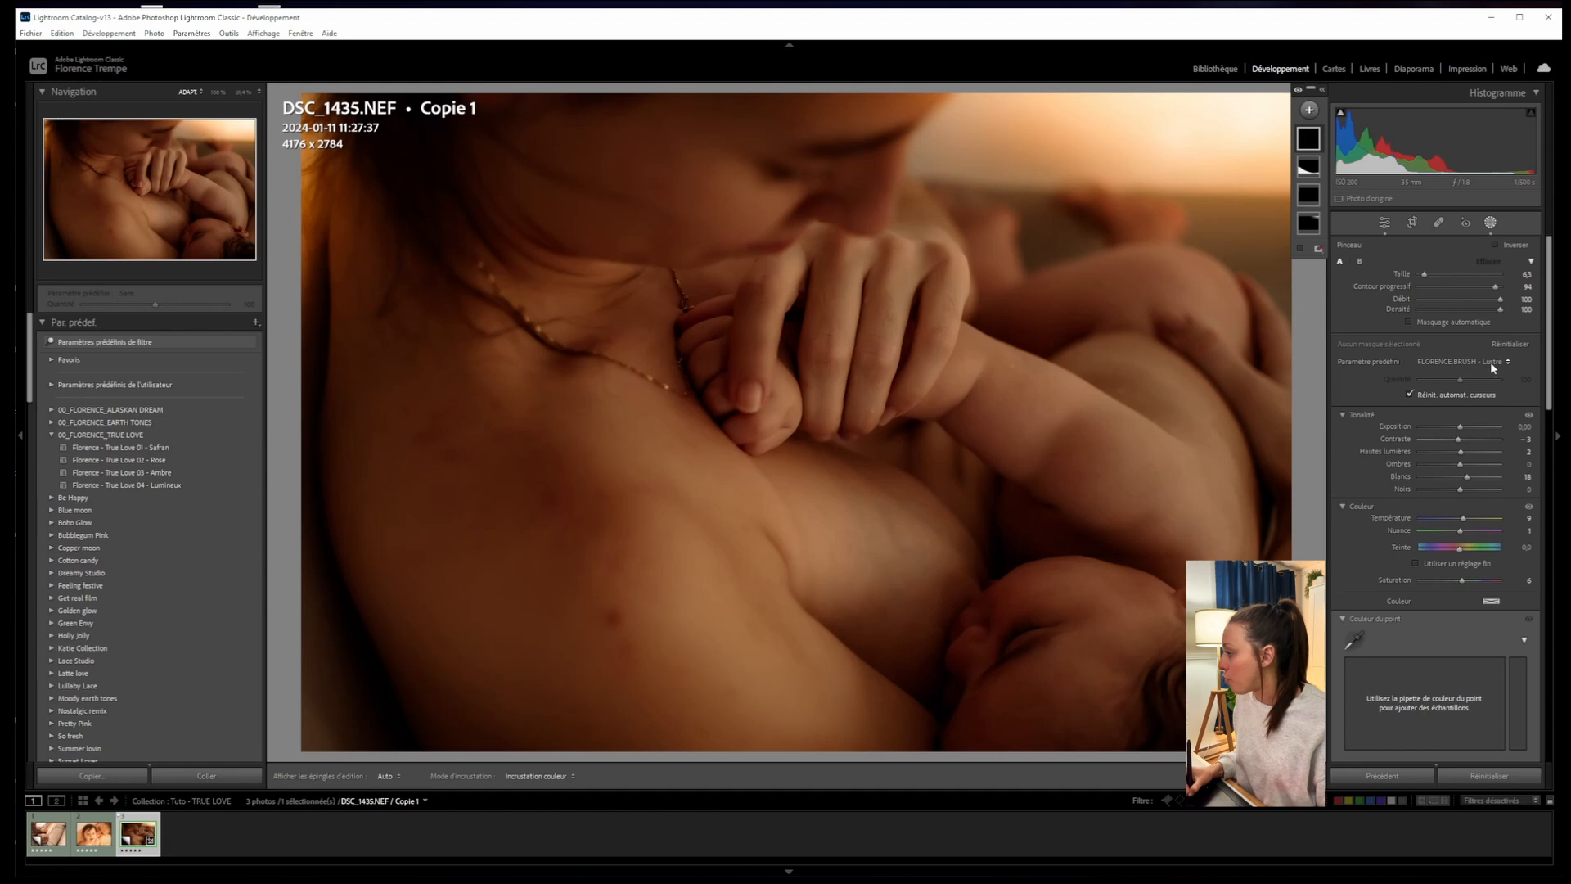
mouse_move(892, 263)
mouse_down()
mouse_move(869, 413)
mouse_move(953, 318)
mouse_up()
mouse_move(849, 283)
mouse_down()
mouse_move(827, 399)
mouse_move(846, 280)
mouse_move(763, 367)
mouse_move(760, 401)
mouse_move(707, 346)
mouse_move(794, 338)
mouse_move(950, 362)
mouse_move(932, 302)
mouse_move(827, 376)
mouse_move(908, 354)
mouse_move(908, 315)
mouse_move(959, 350)
mouse_up()
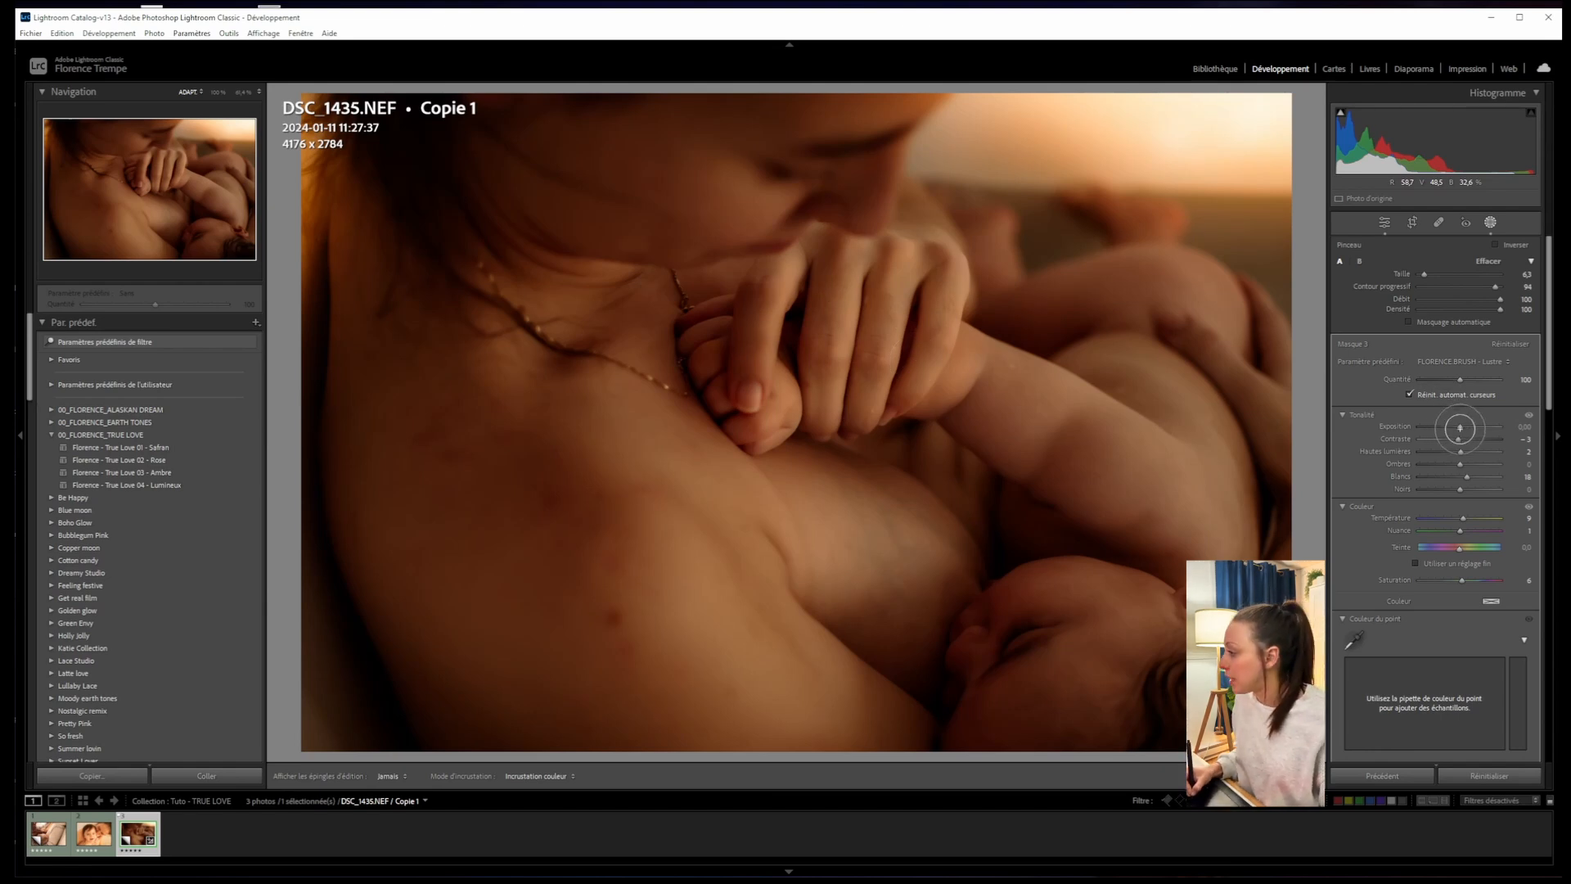
- Extend the mask along the arm, brighten it, zero saturation, and raise Shadows to 34
drag(1460, 425, 1461, 426)
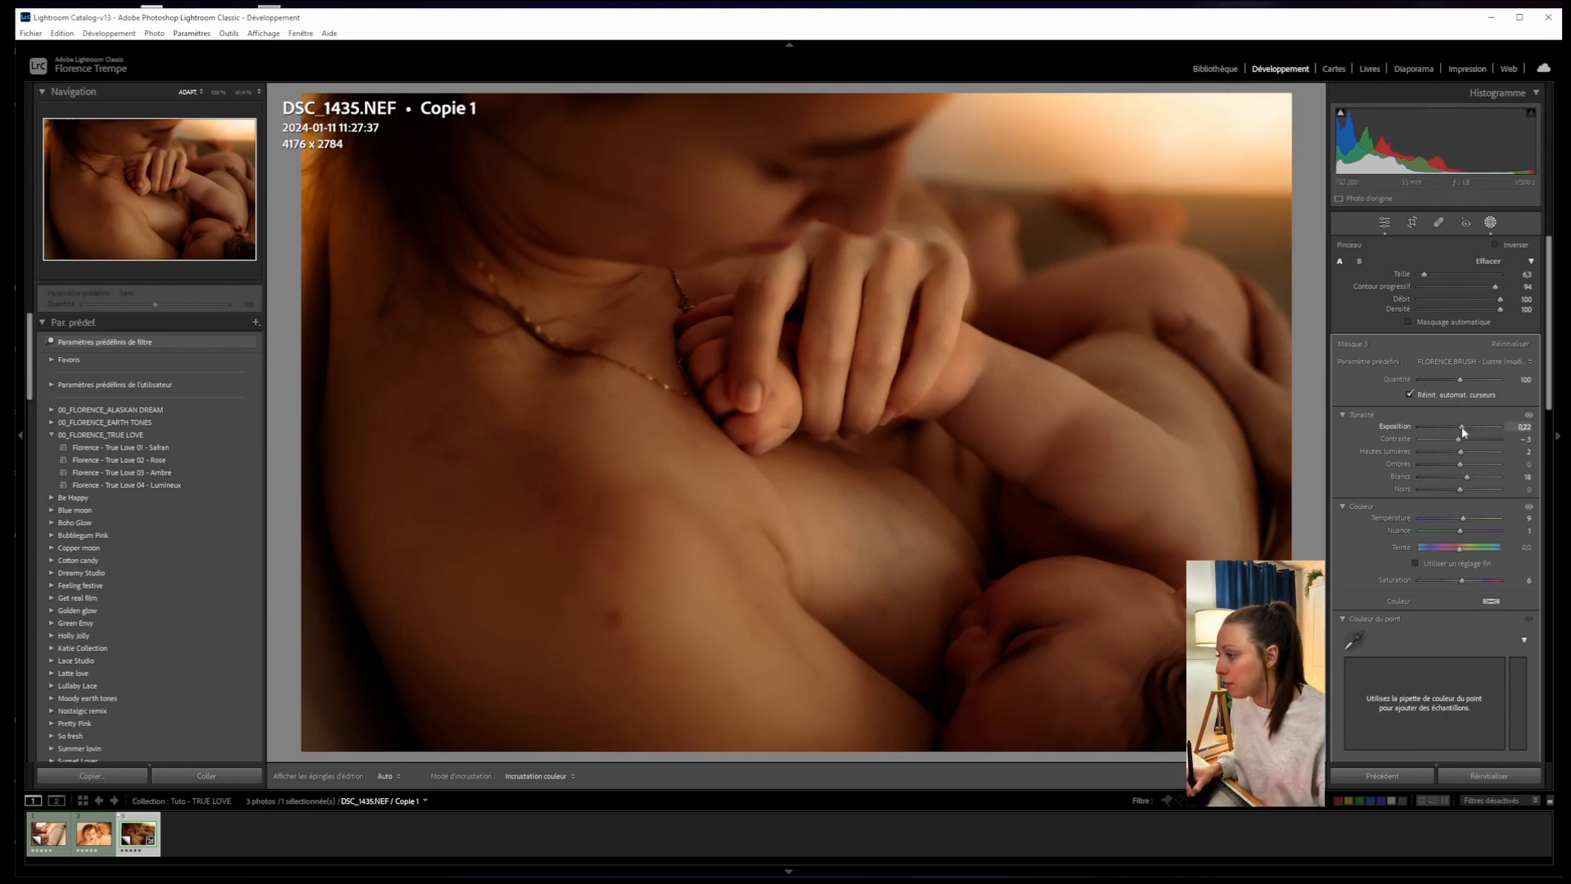
mouse_move(963, 357)
mouse_down()
mouse_move(1051, 419)
mouse_move(961, 365)
mouse_move(968, 347)
mouse_move(976, 419)
mouse_move(1041, 391)
mouse_move(953, 419)
mouse_move(1036, 461)
mouse_move(1044, 430)
mouse_move(1064, 465)
mouse_move(1138, 462)
mouse_move(989, 363)
mouse_move(1104, 462)
mouse_move(1126, 450)
mouse_move(1054, 374)
mouse_move(941, 344)
mouse_move(1161, 459)
mouse_up()
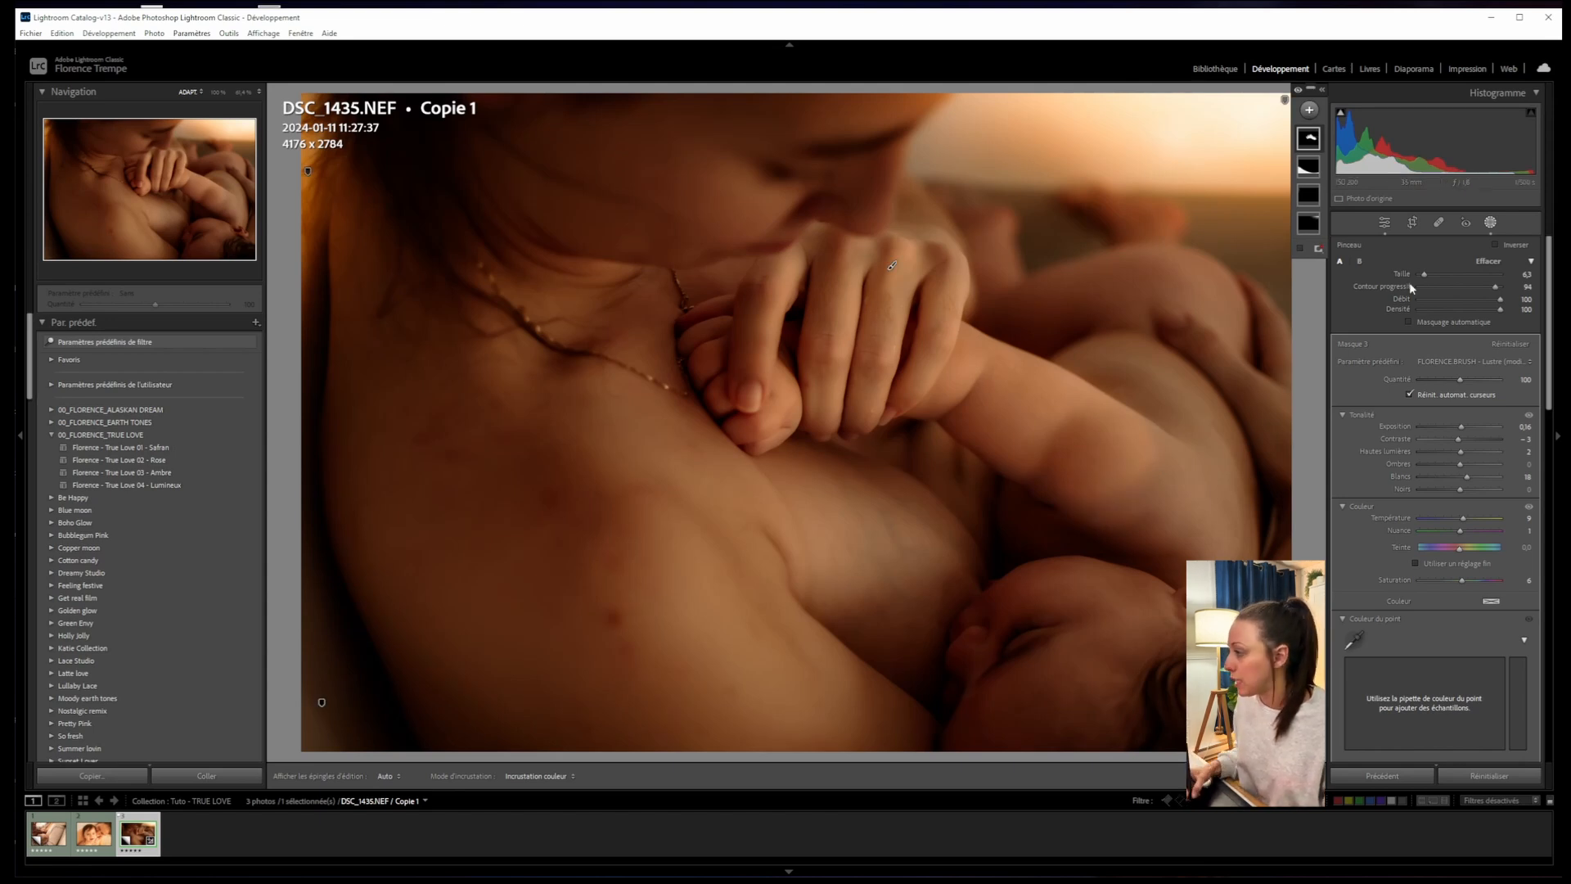
drag(1424, 274, 1433, 275)
mouse_move(1145, 464)
mouse_down()
mouse_move(1198, 477)
mouse_move(1147, 473)
mouse_move(1171, 462)
mouse_move(1121, 492)
mouse_move(1201, 551)
mouse_move(1050, 437)
mouse_up()
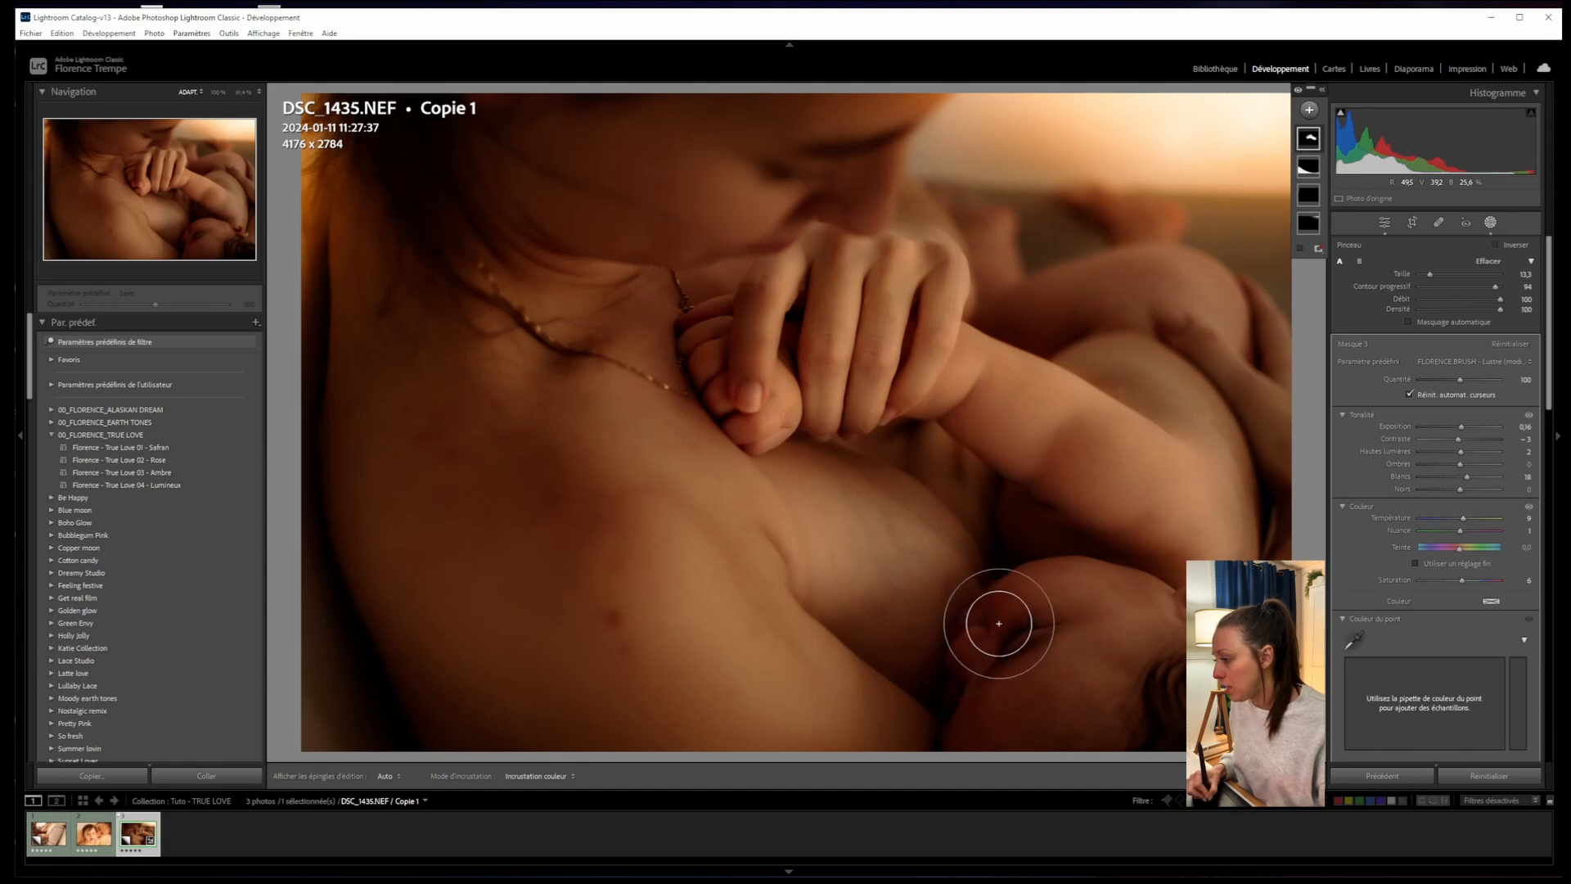
mouse_move(987, 641)
mouse_down()
mouse_move(1024, 603)
mouse_move(994, 623)
mouse_move(1109, 653)
mouse_move(1073, 680)
mouse_move(1163, 604)
mouse_move(1120, 593)
mouse_move(982, 624)
mouse_move(1071, 599)
mouse_up()
drag(1461, 580, 1462, 584)
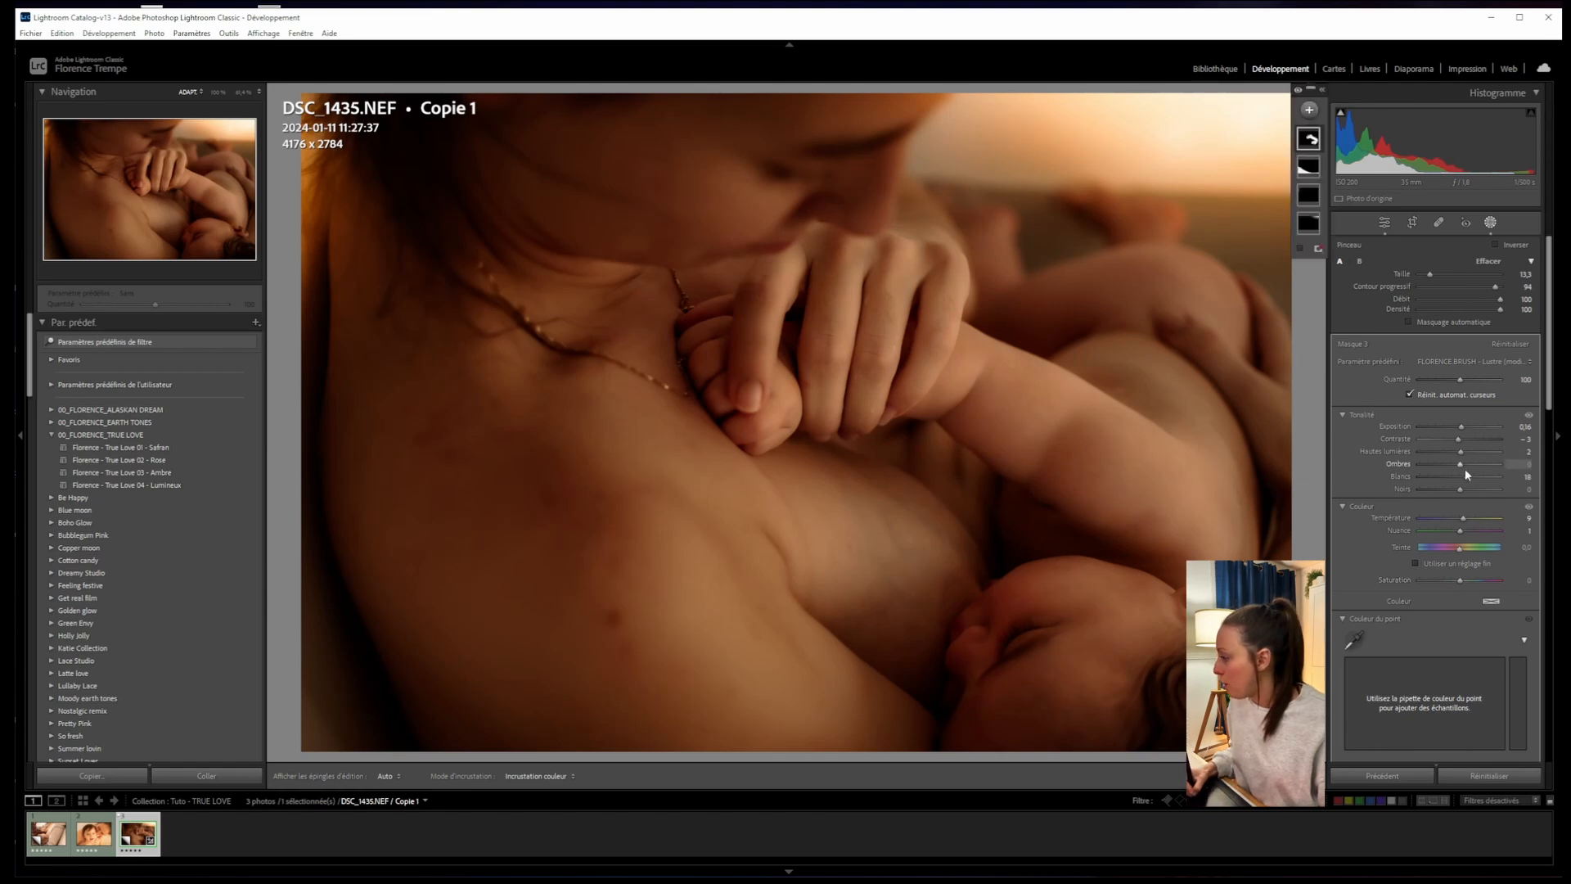
drag(1461, 464, 1463, 427)
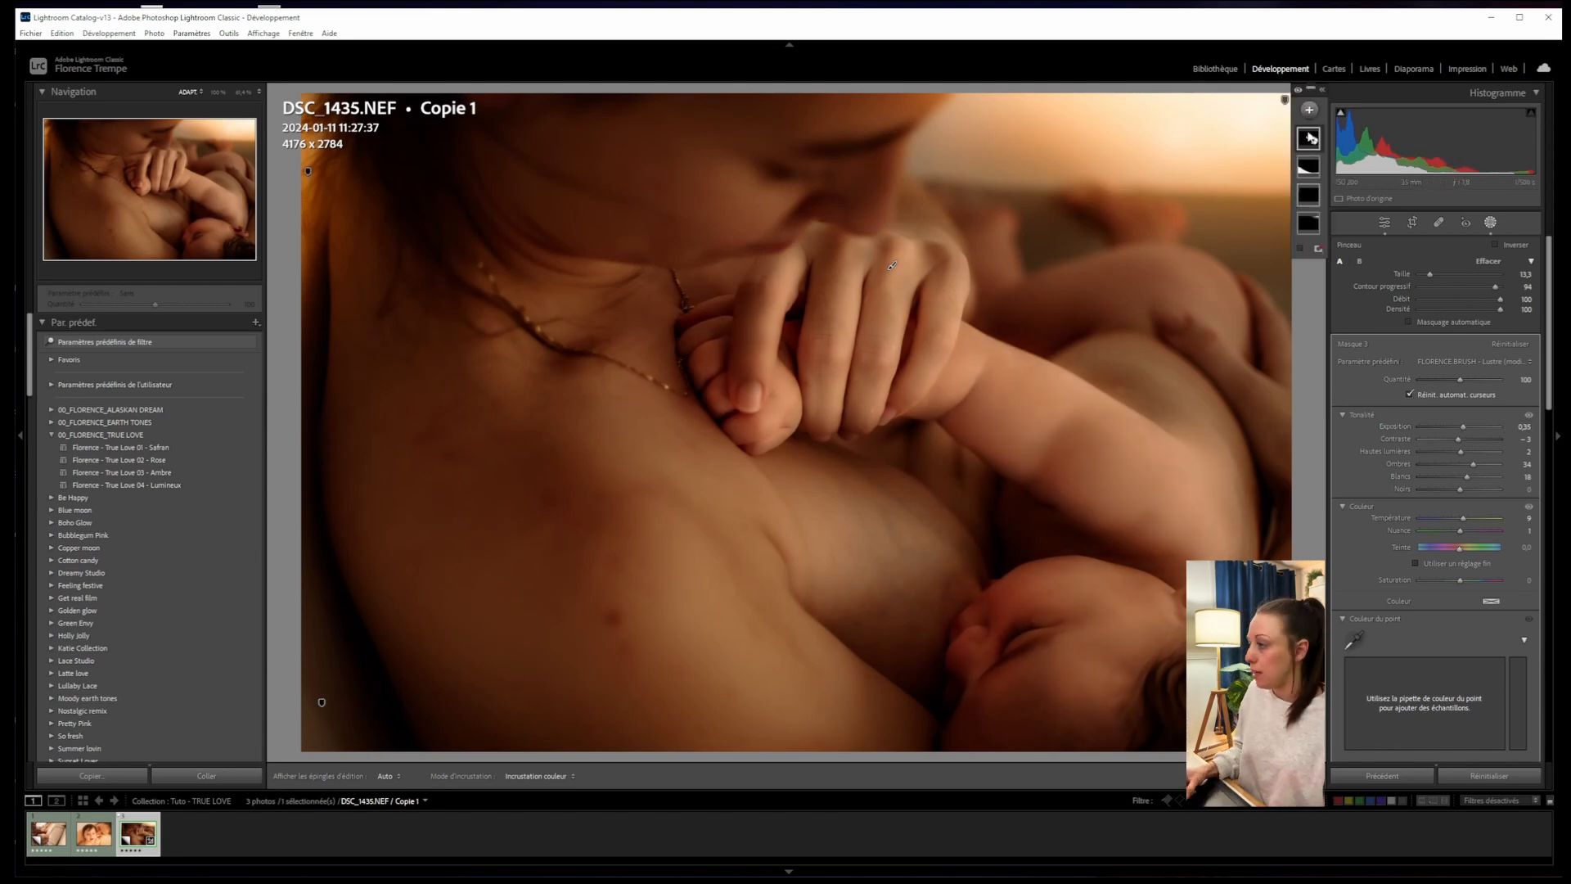
click(1296, 91)
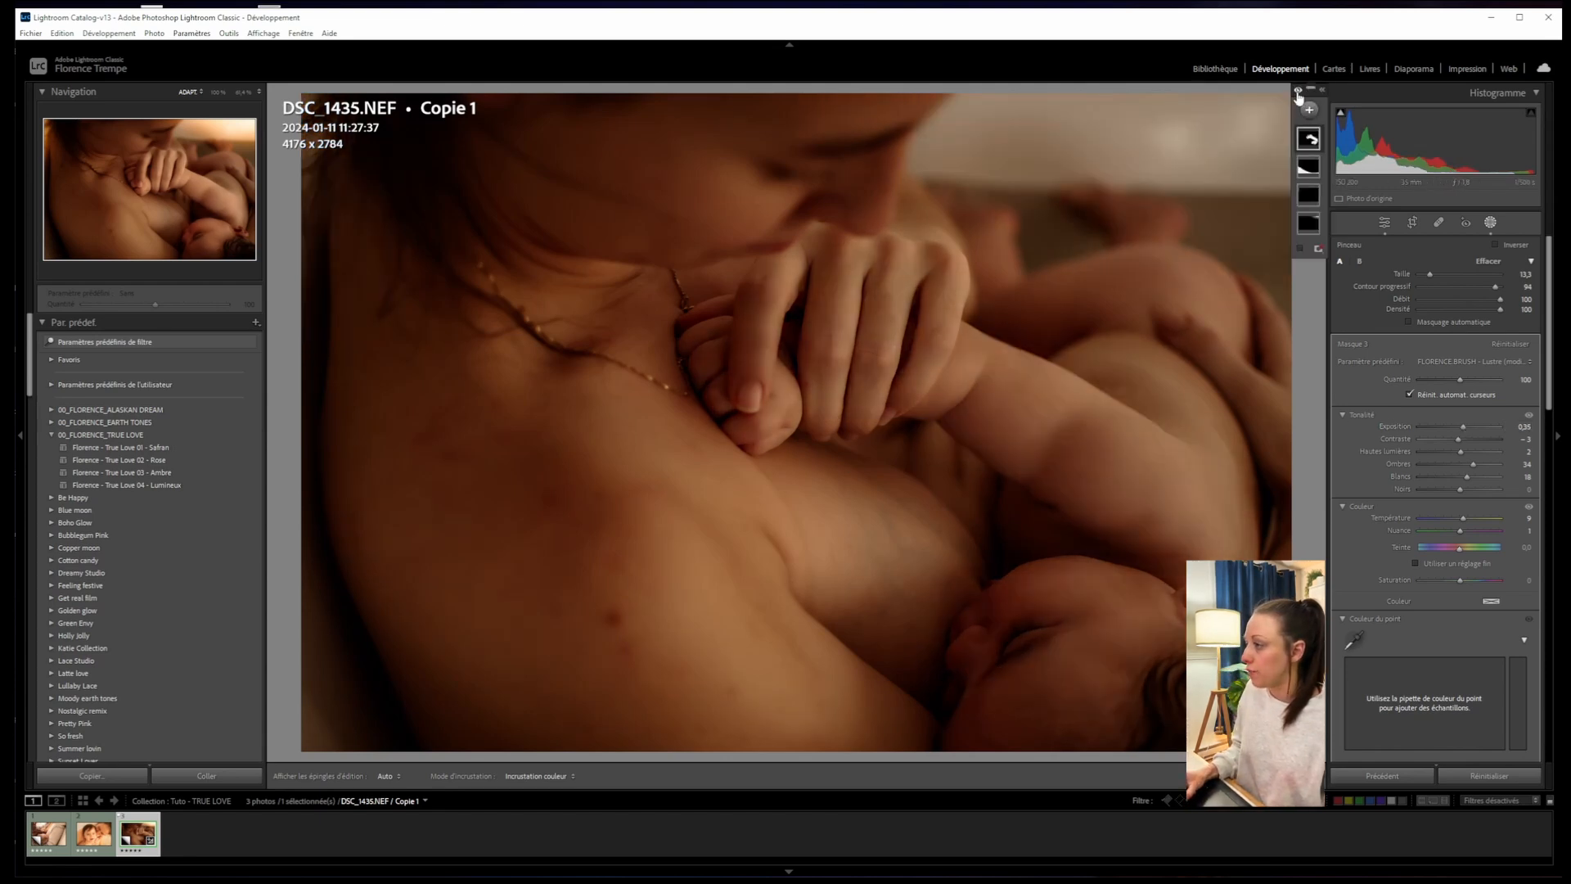
click(1299, 93)
click(1298, 93)
click(1299, 92)
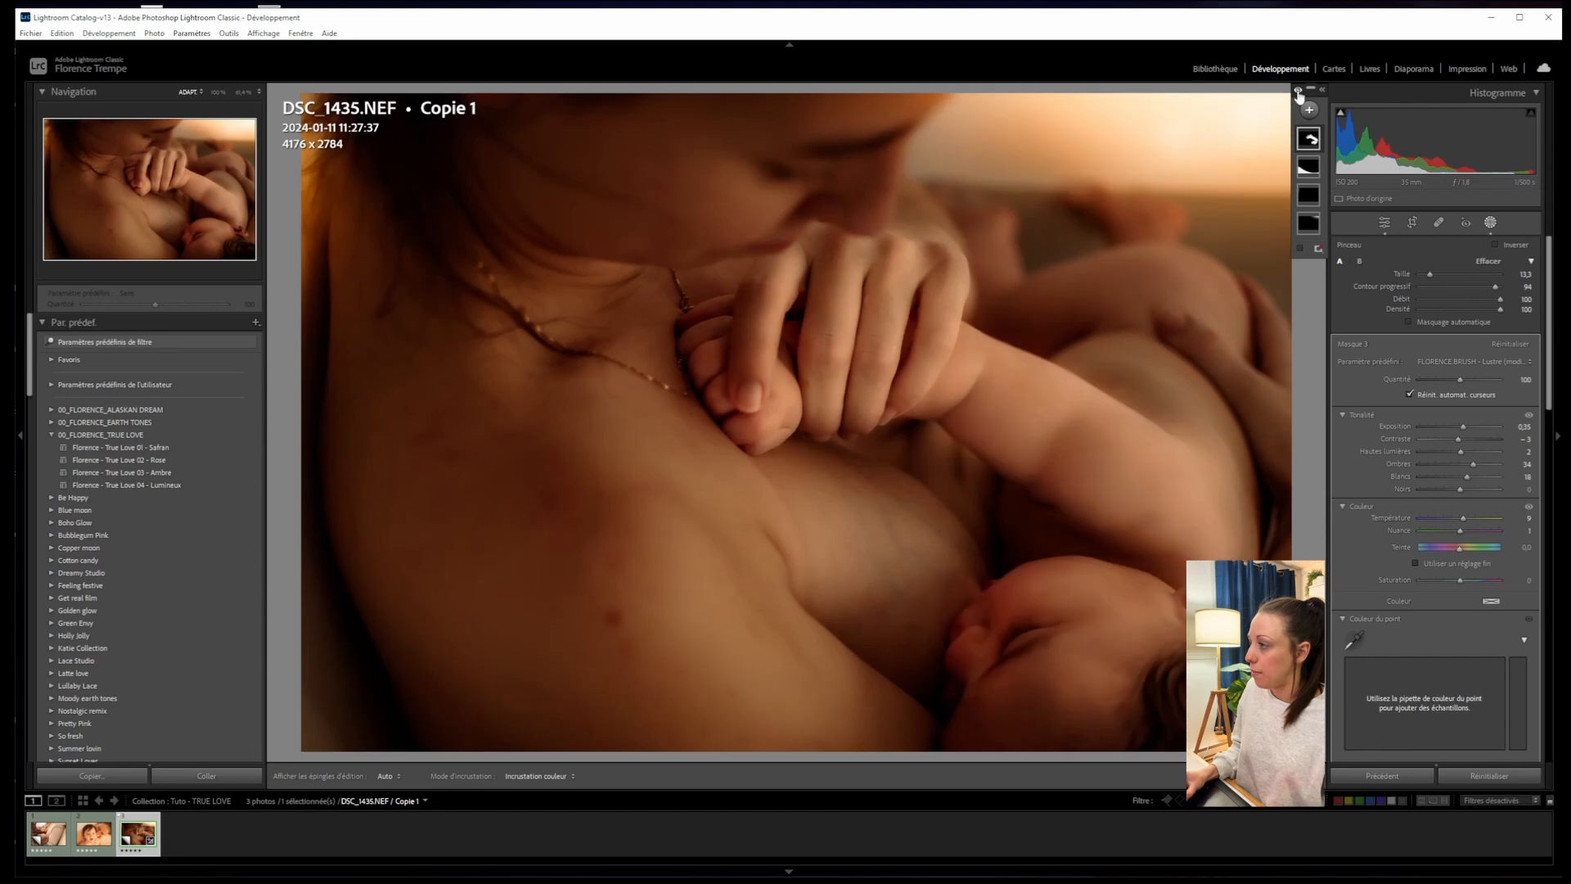
click(1299, 93)
click(1300, 93)
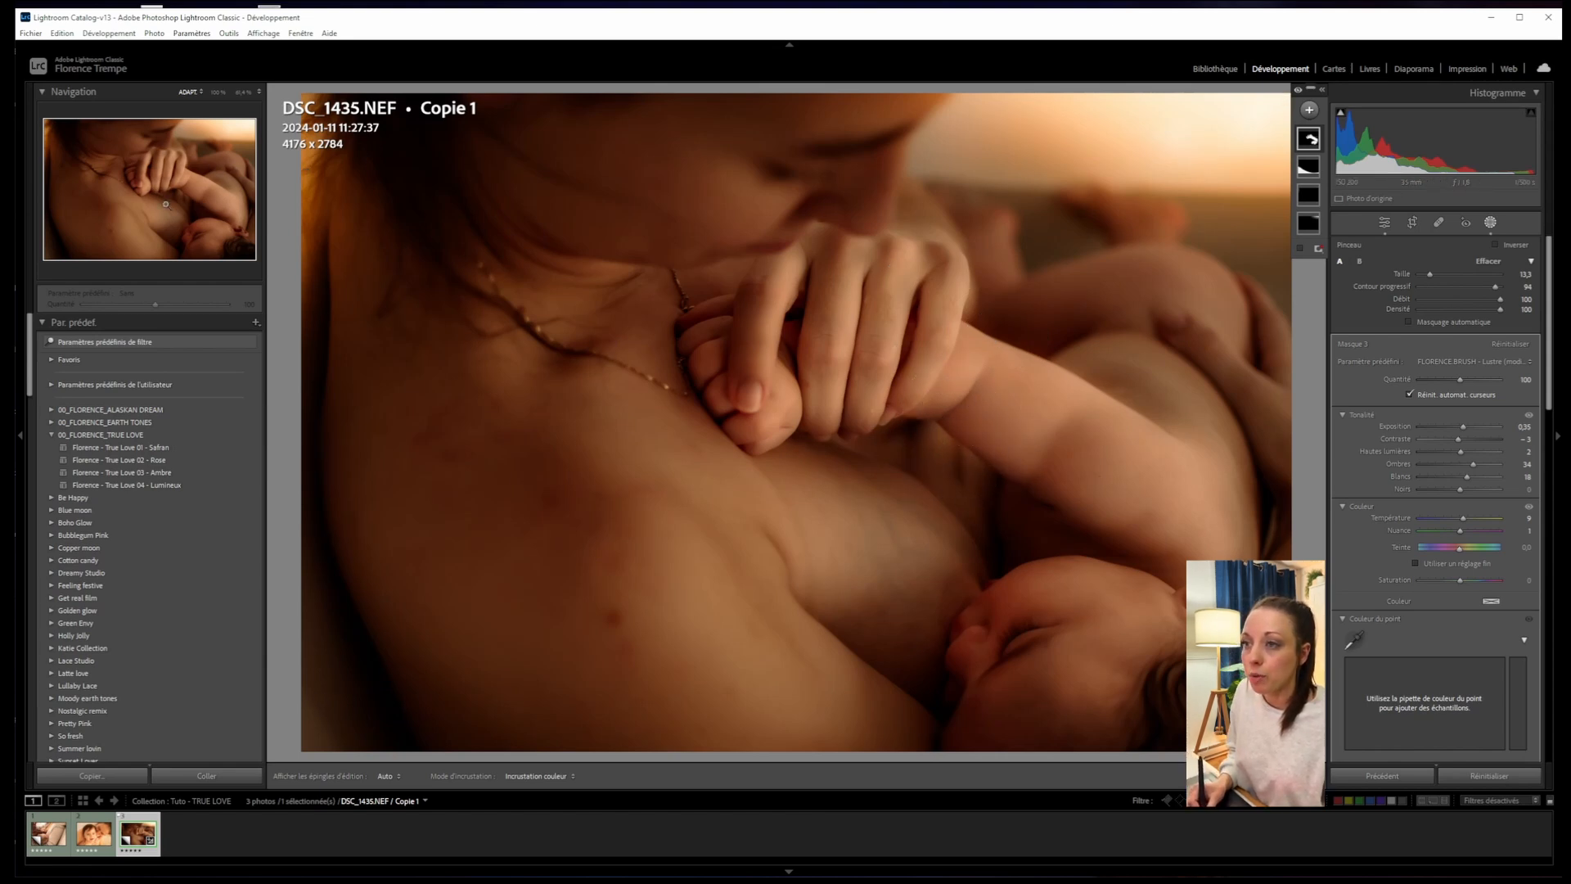
click(43, 93)
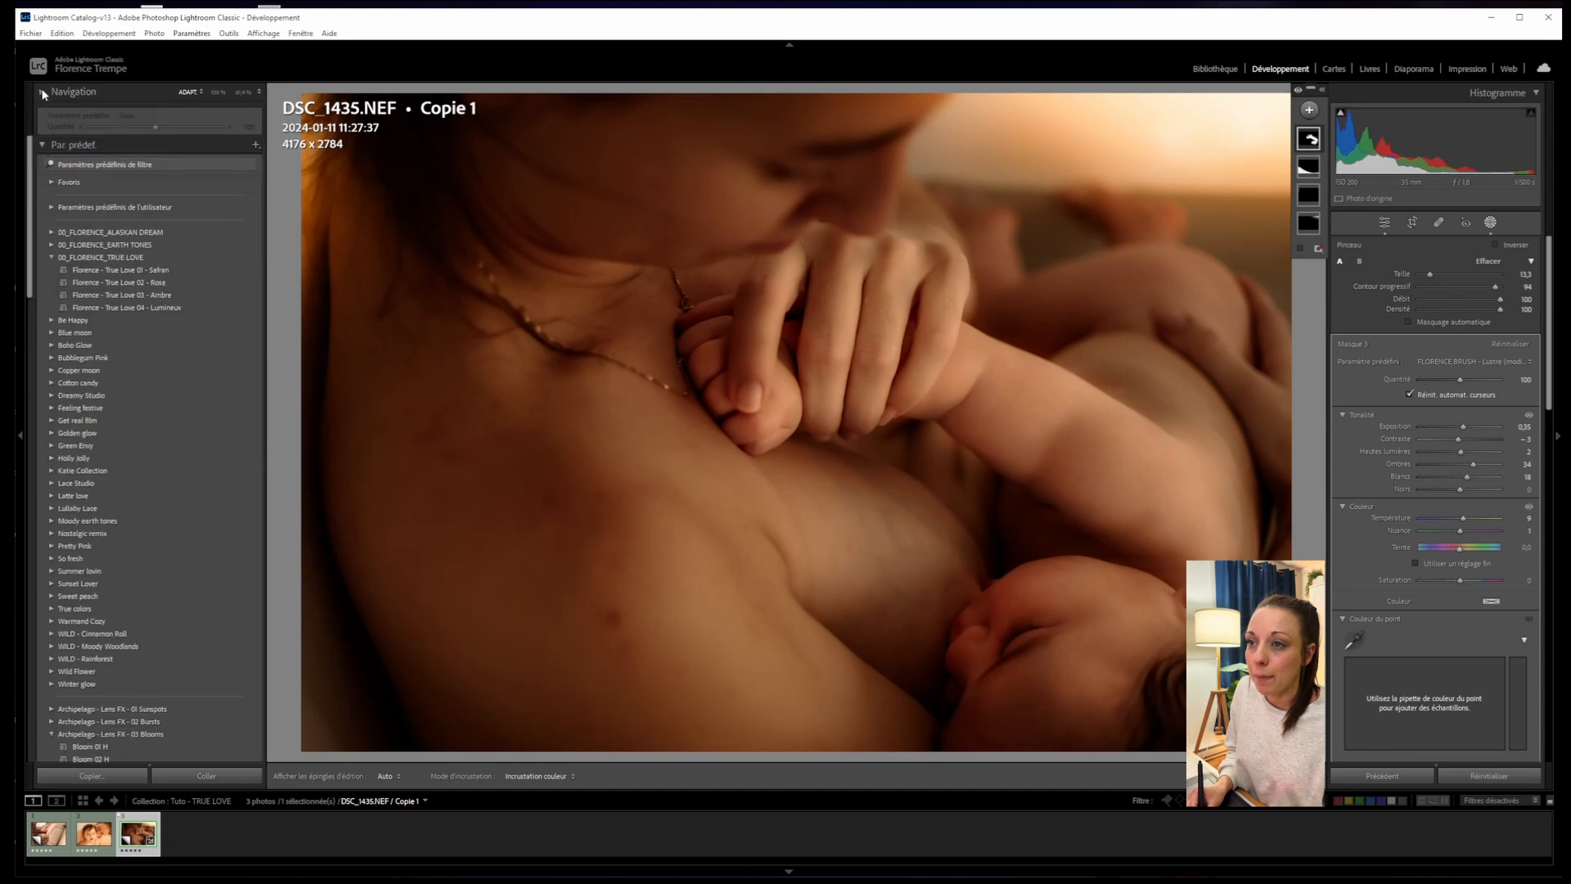
click(42, 91)
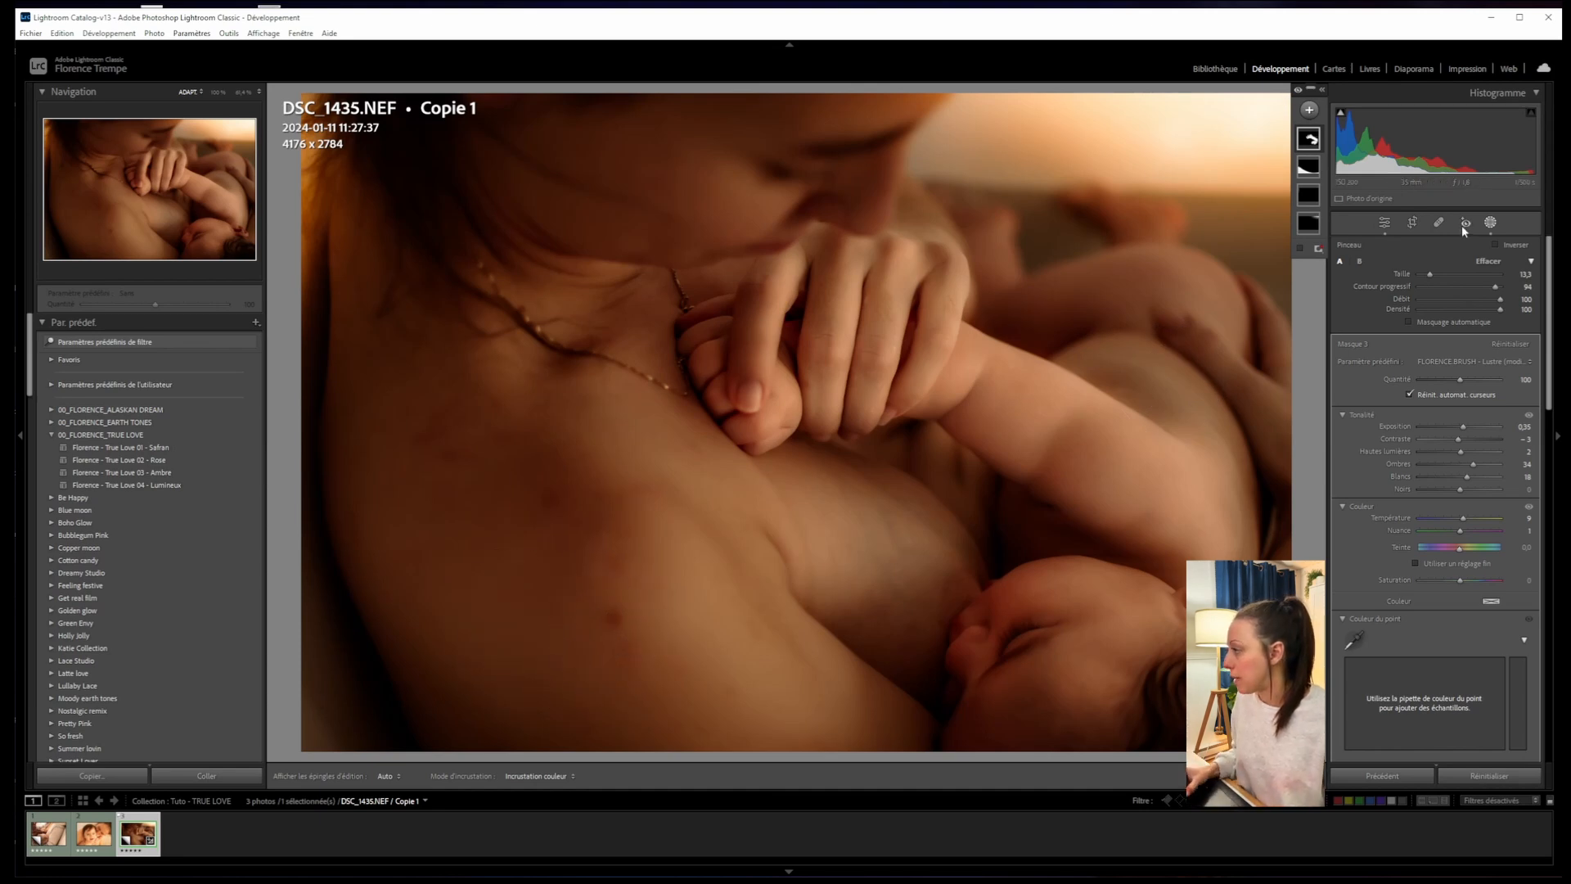
- With the Spot Removal tool in Heal mode, paint out two chest blemishes, then close the tool
click(1438, 226)
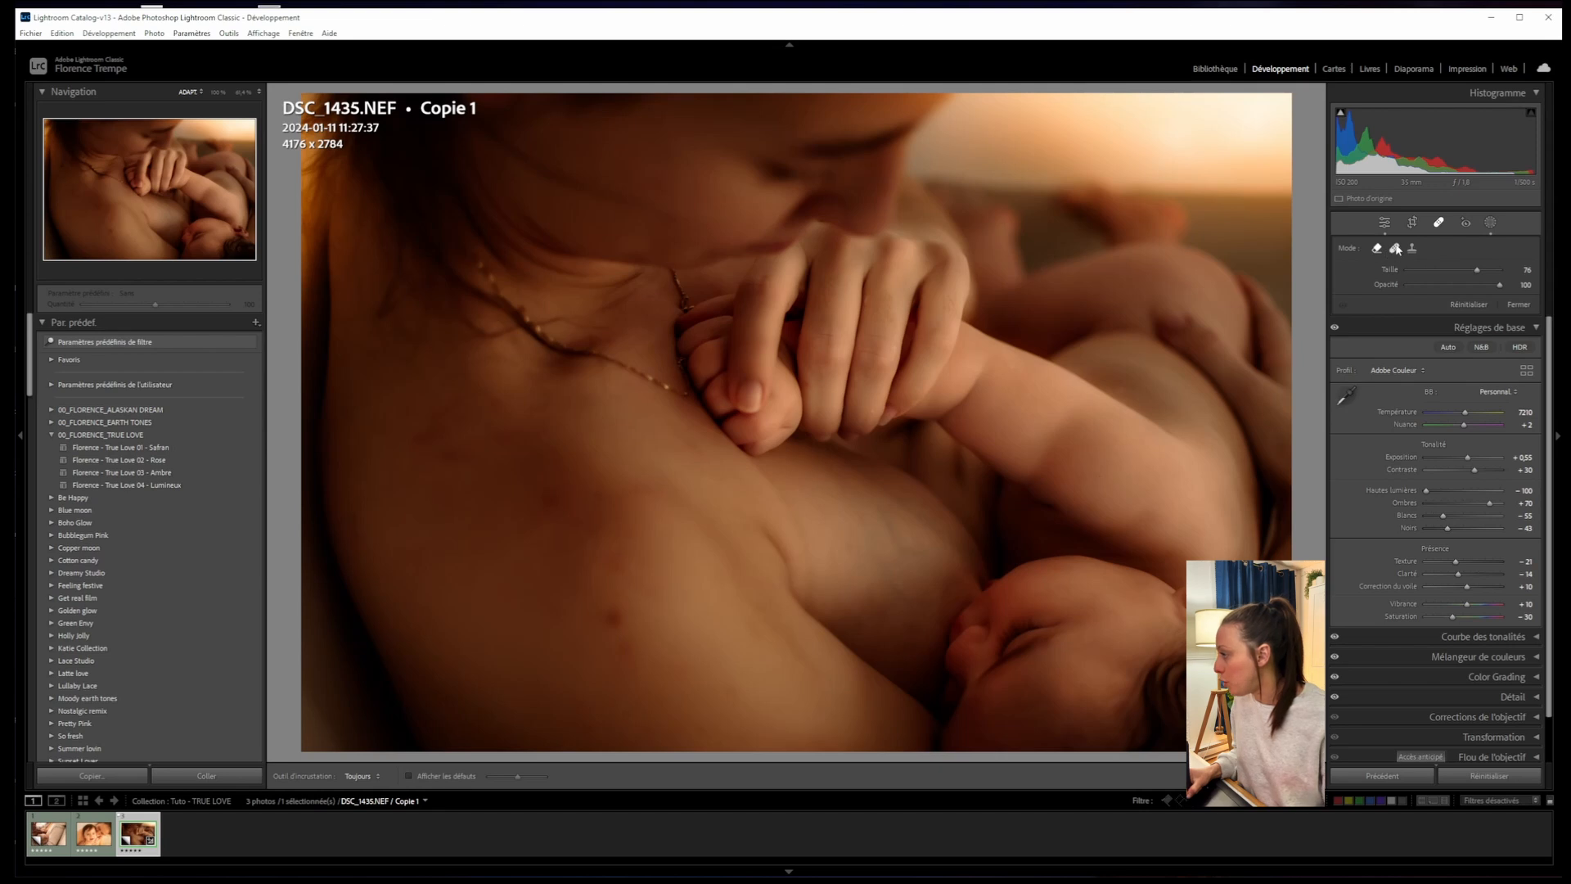
click(1396, 250)
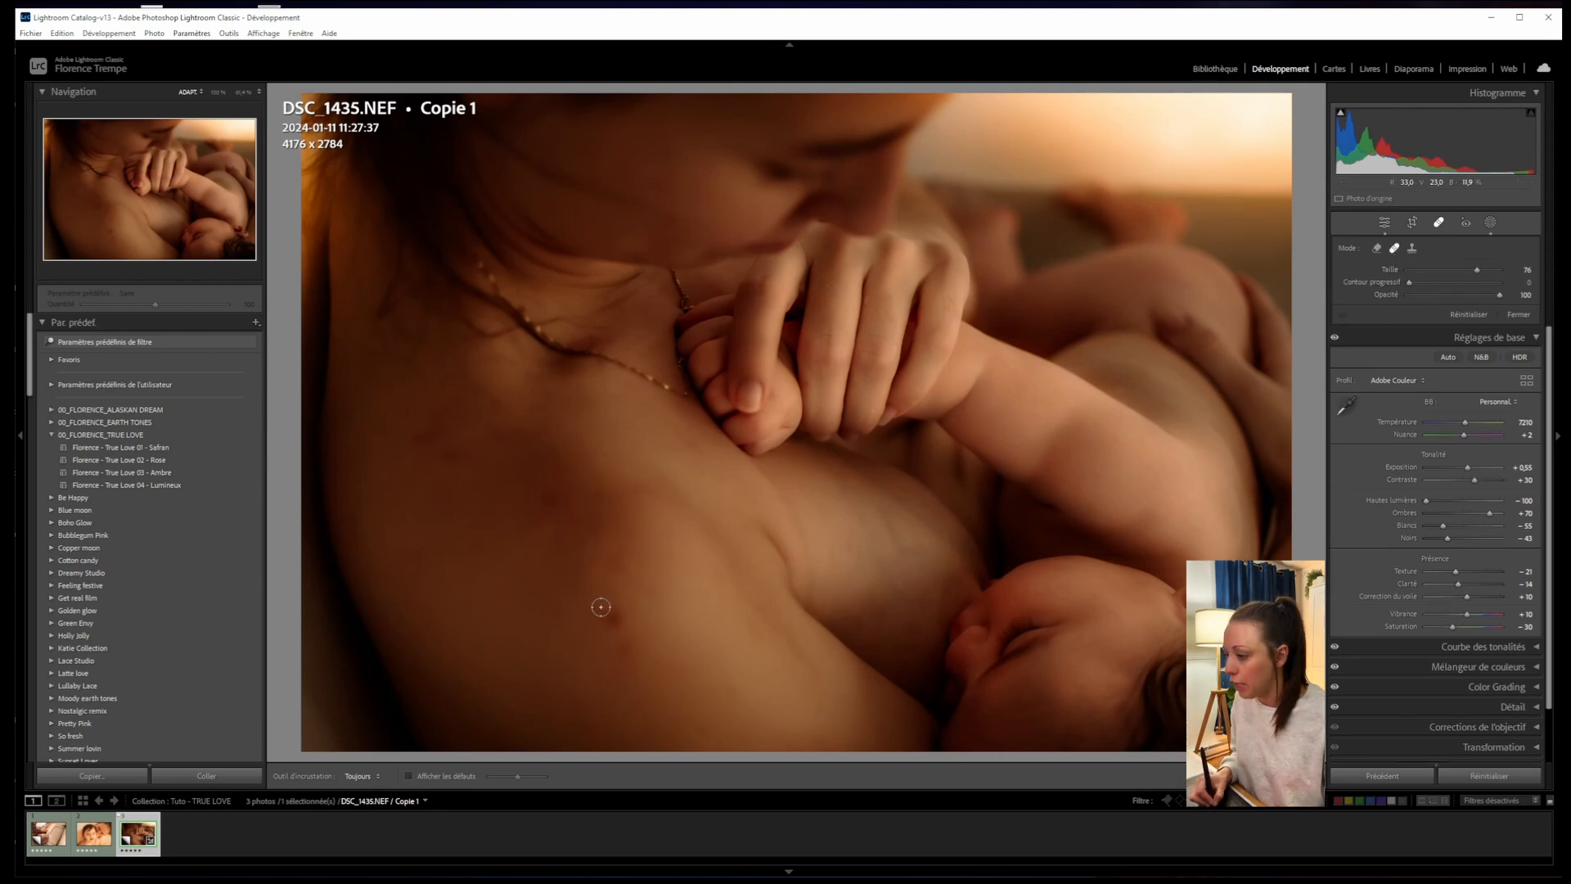
drag(616, 608, 627, 624)
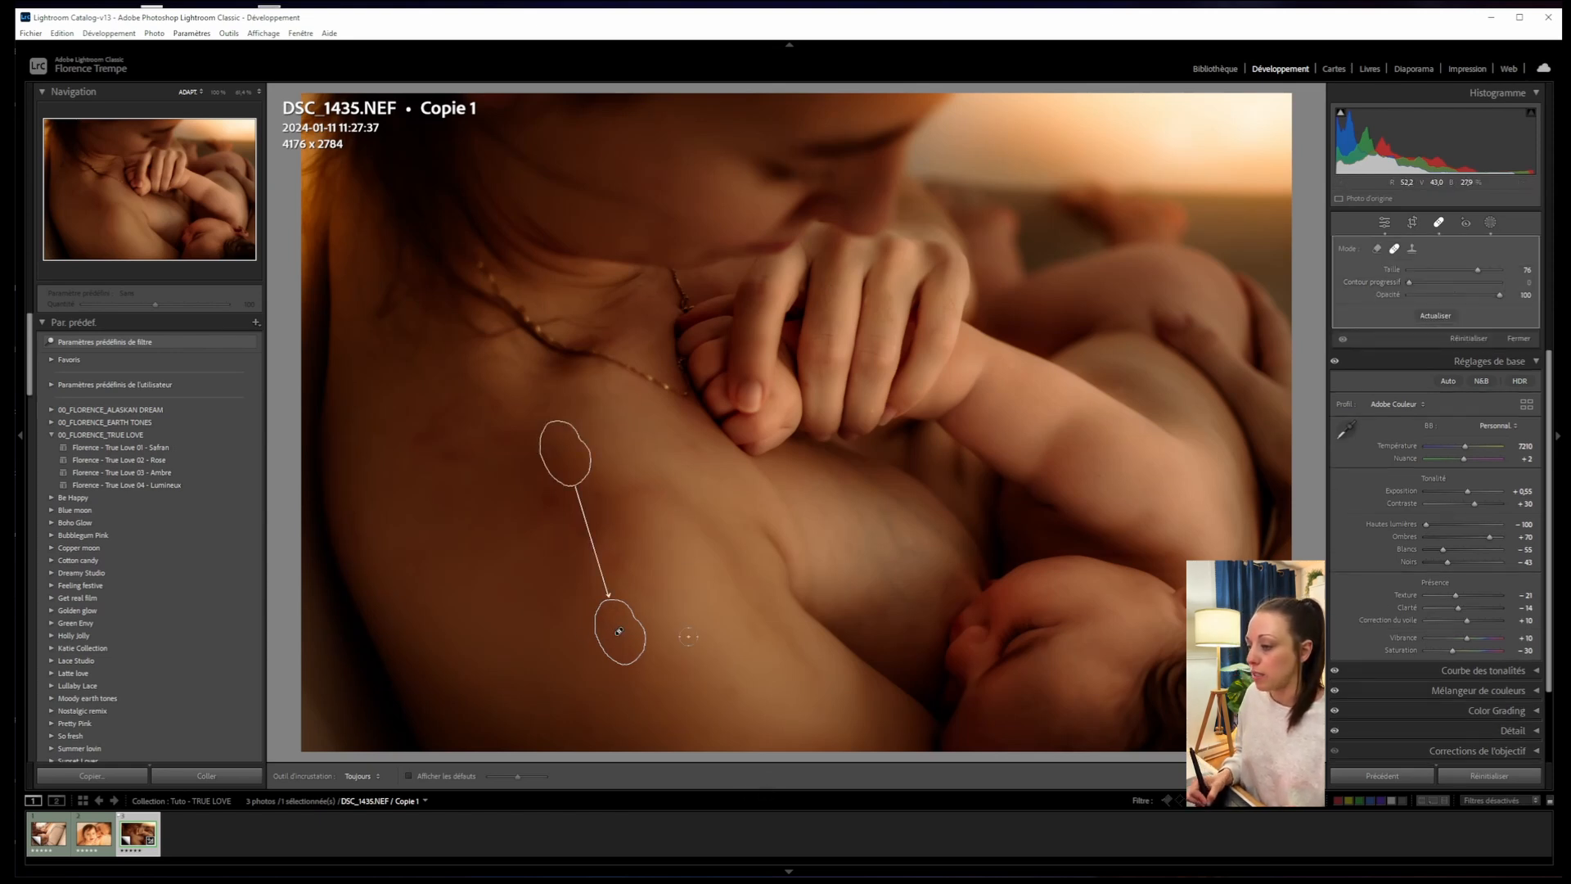
mouse_move(500, 431)
mouse_down()
mouse_move(496, 409)
mouse_move(501, 421)
mouse_up()
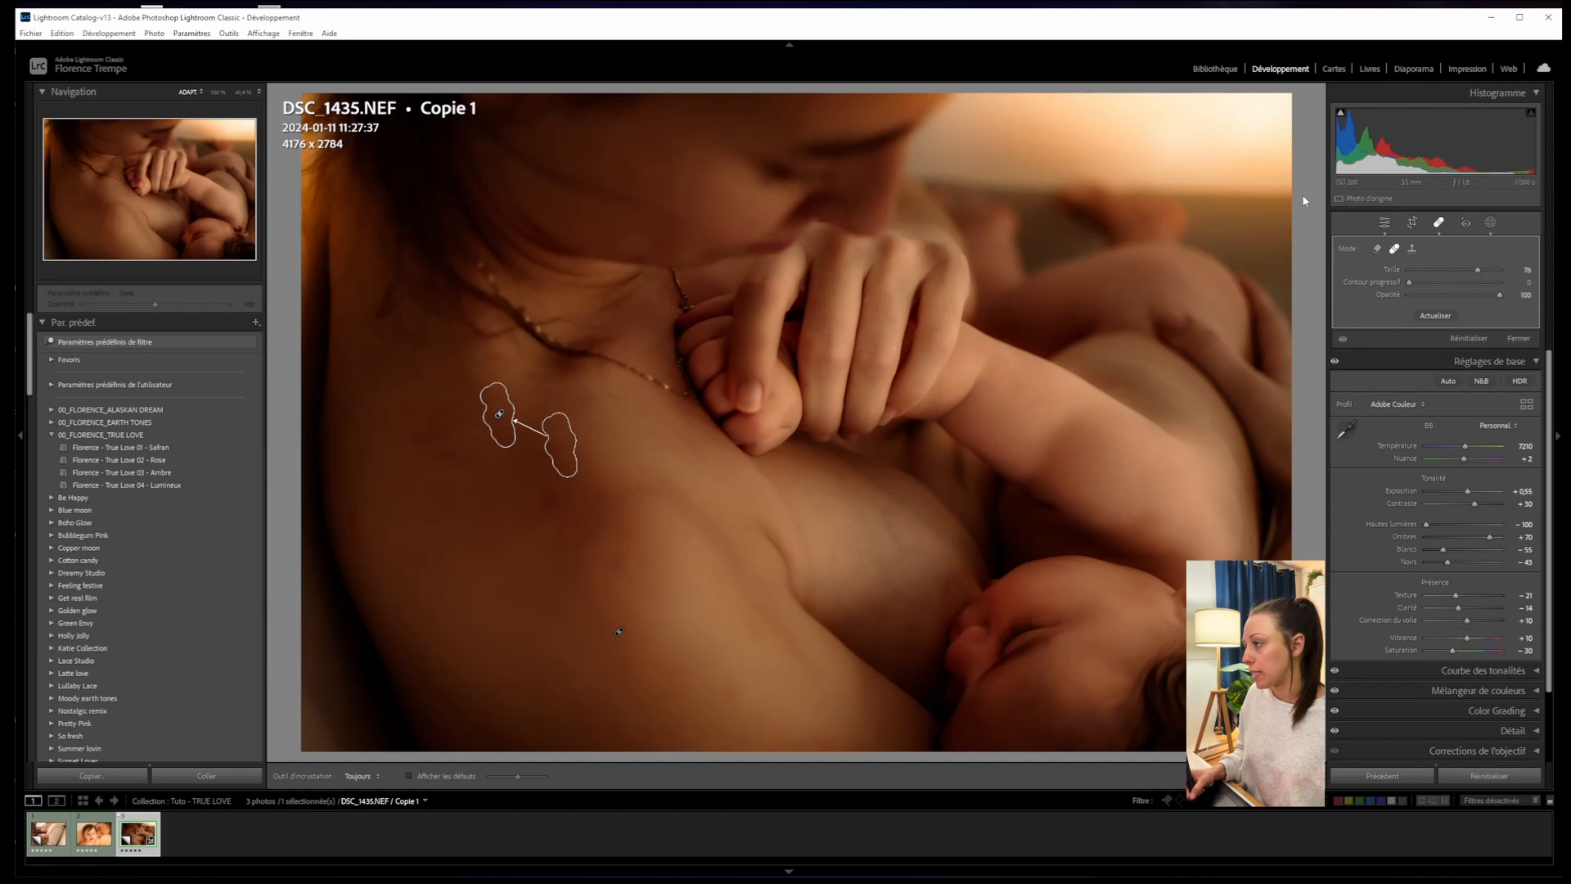
click(1385, 221)
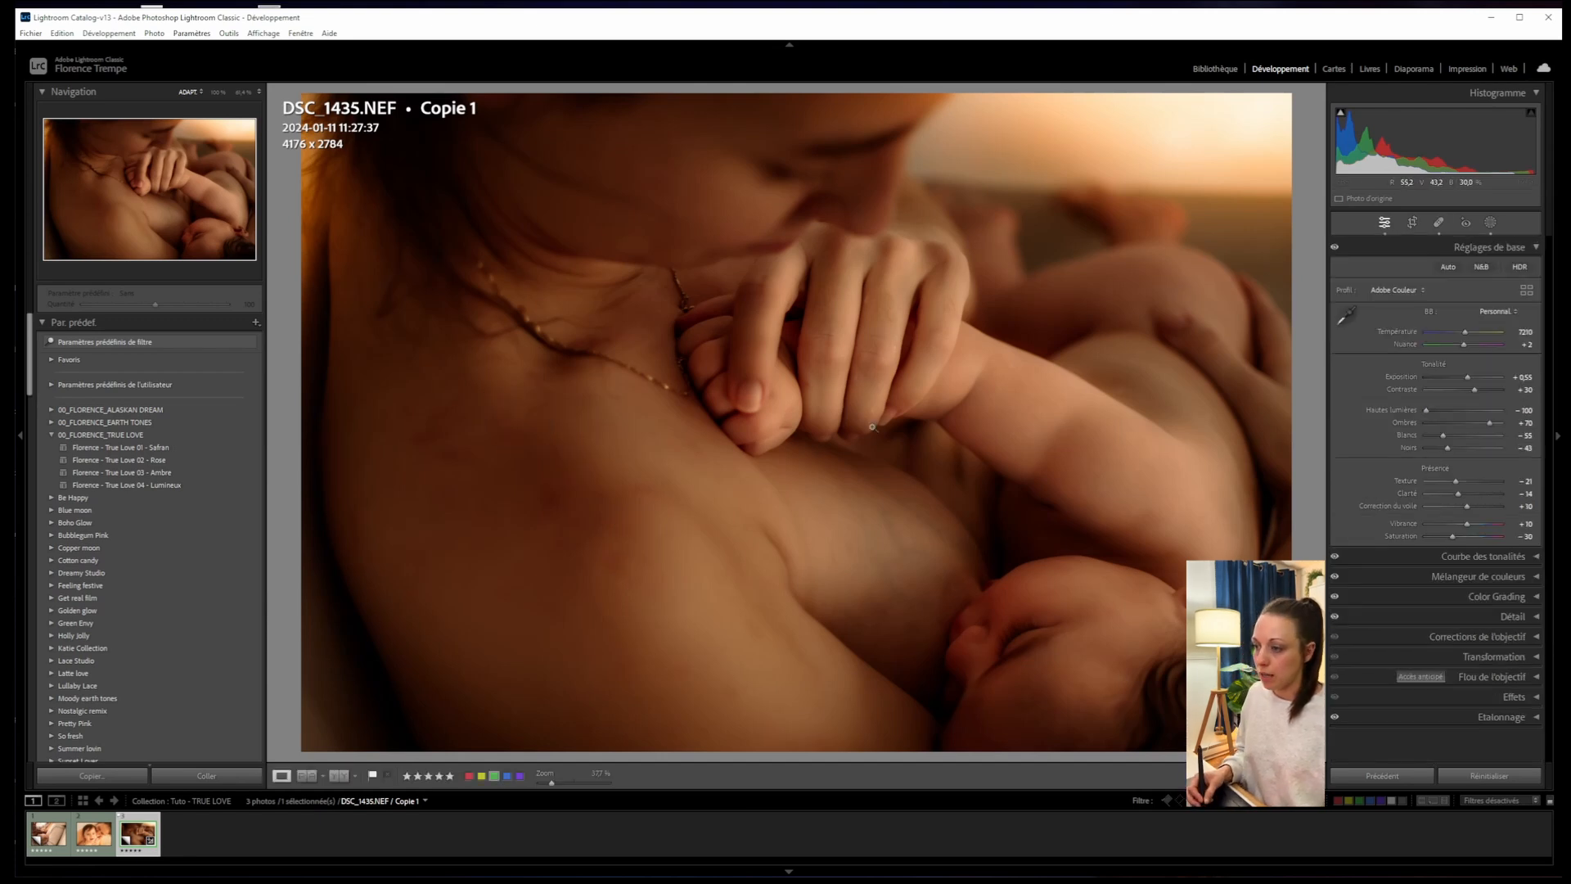
- Pick DSC_0971, the smiling-baby photo, from the Library grid and open it in Develop
click(1215, 68)
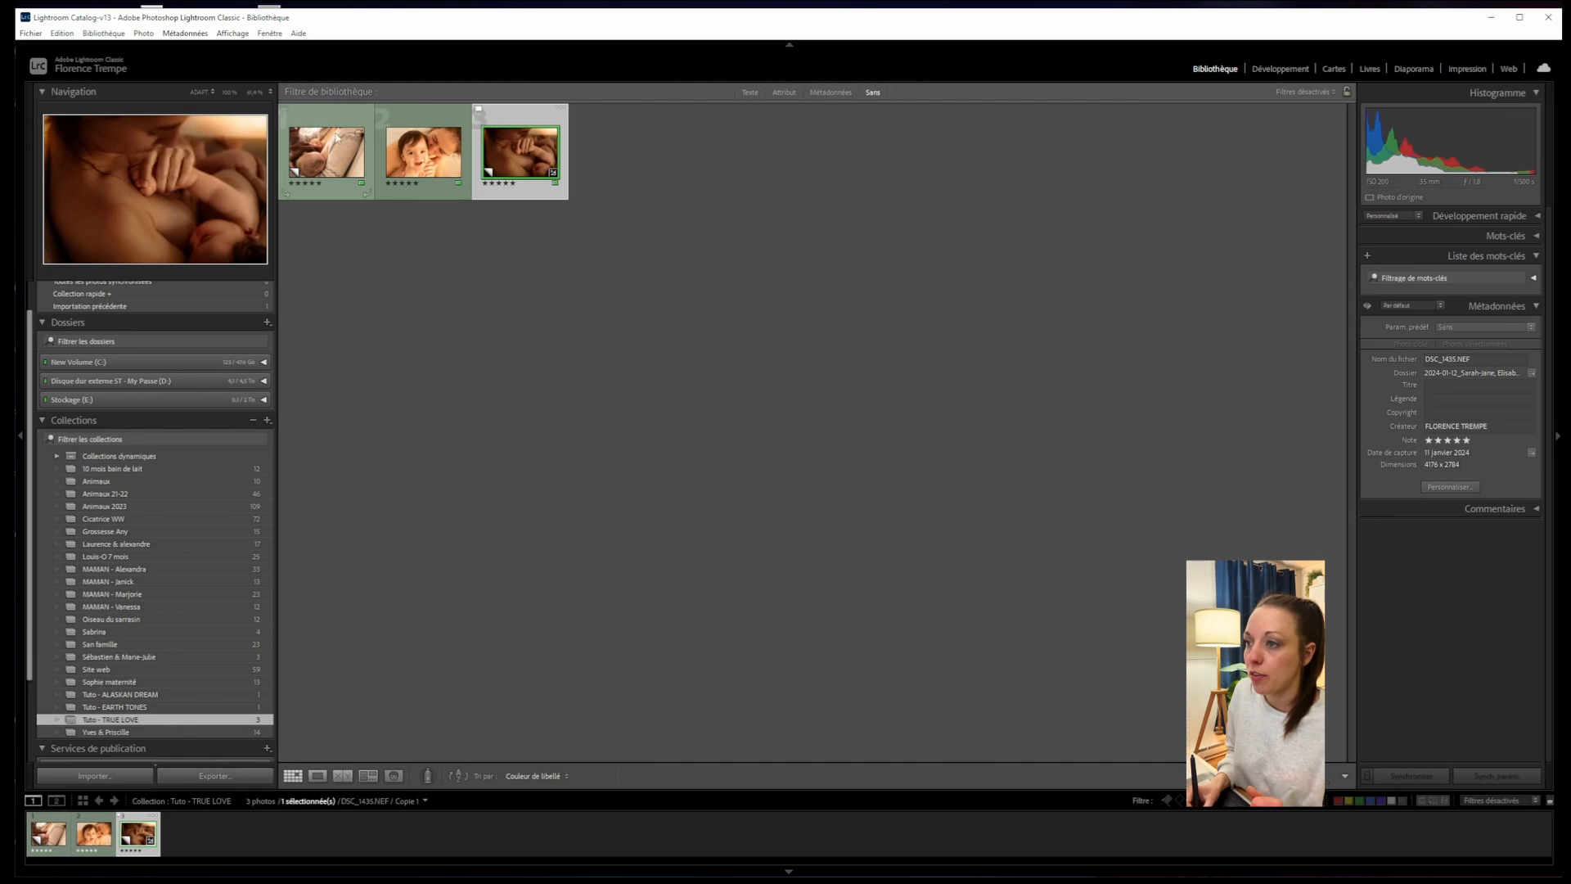
click(421, 117)
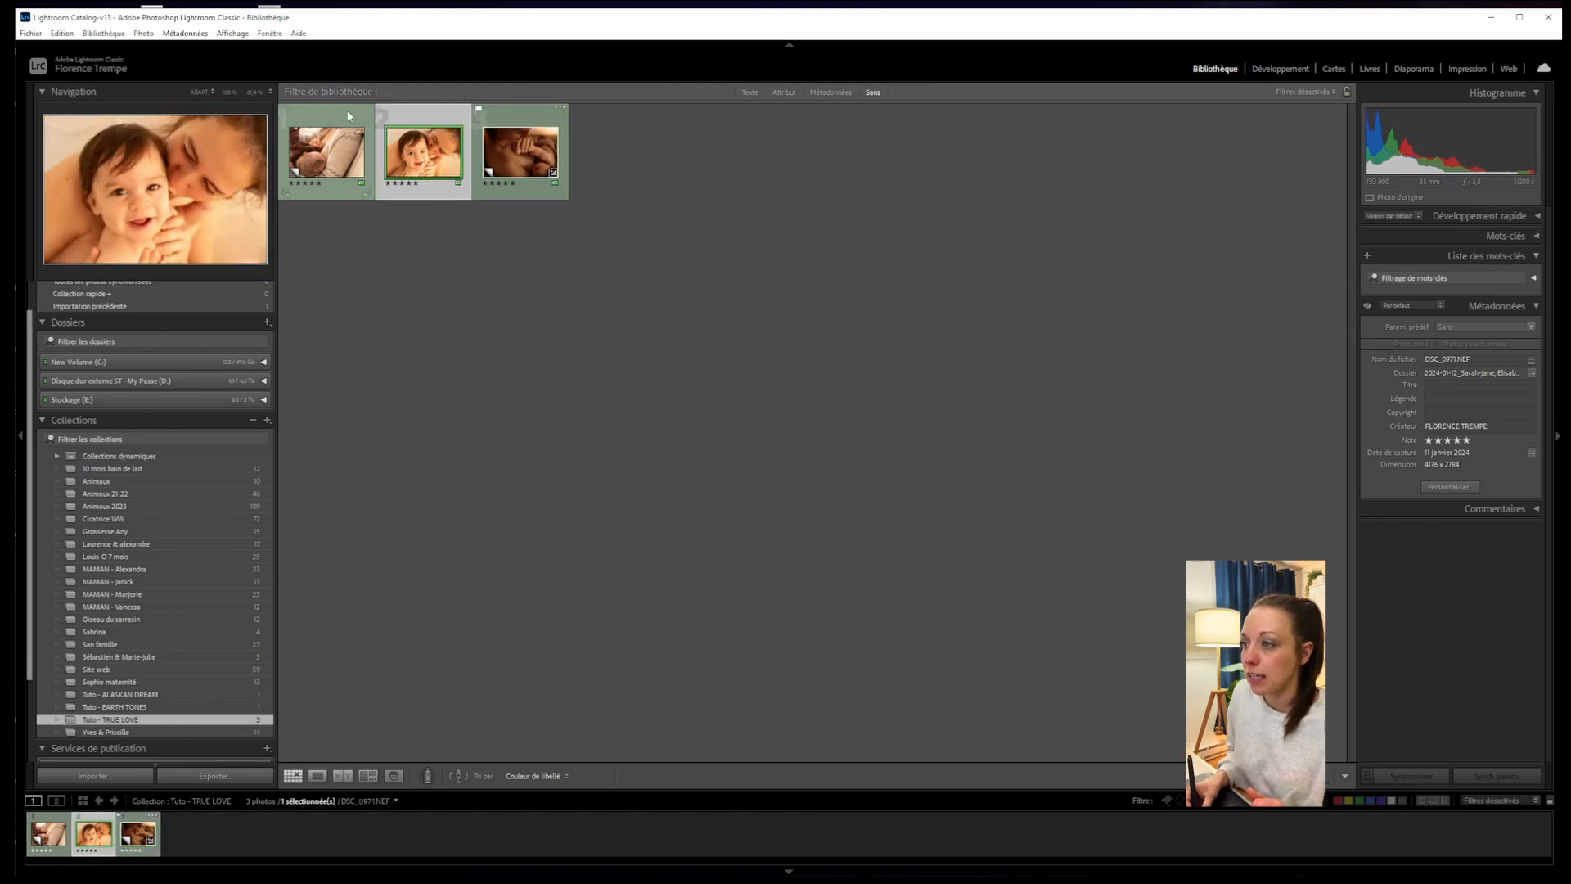
double_click(434, 119)
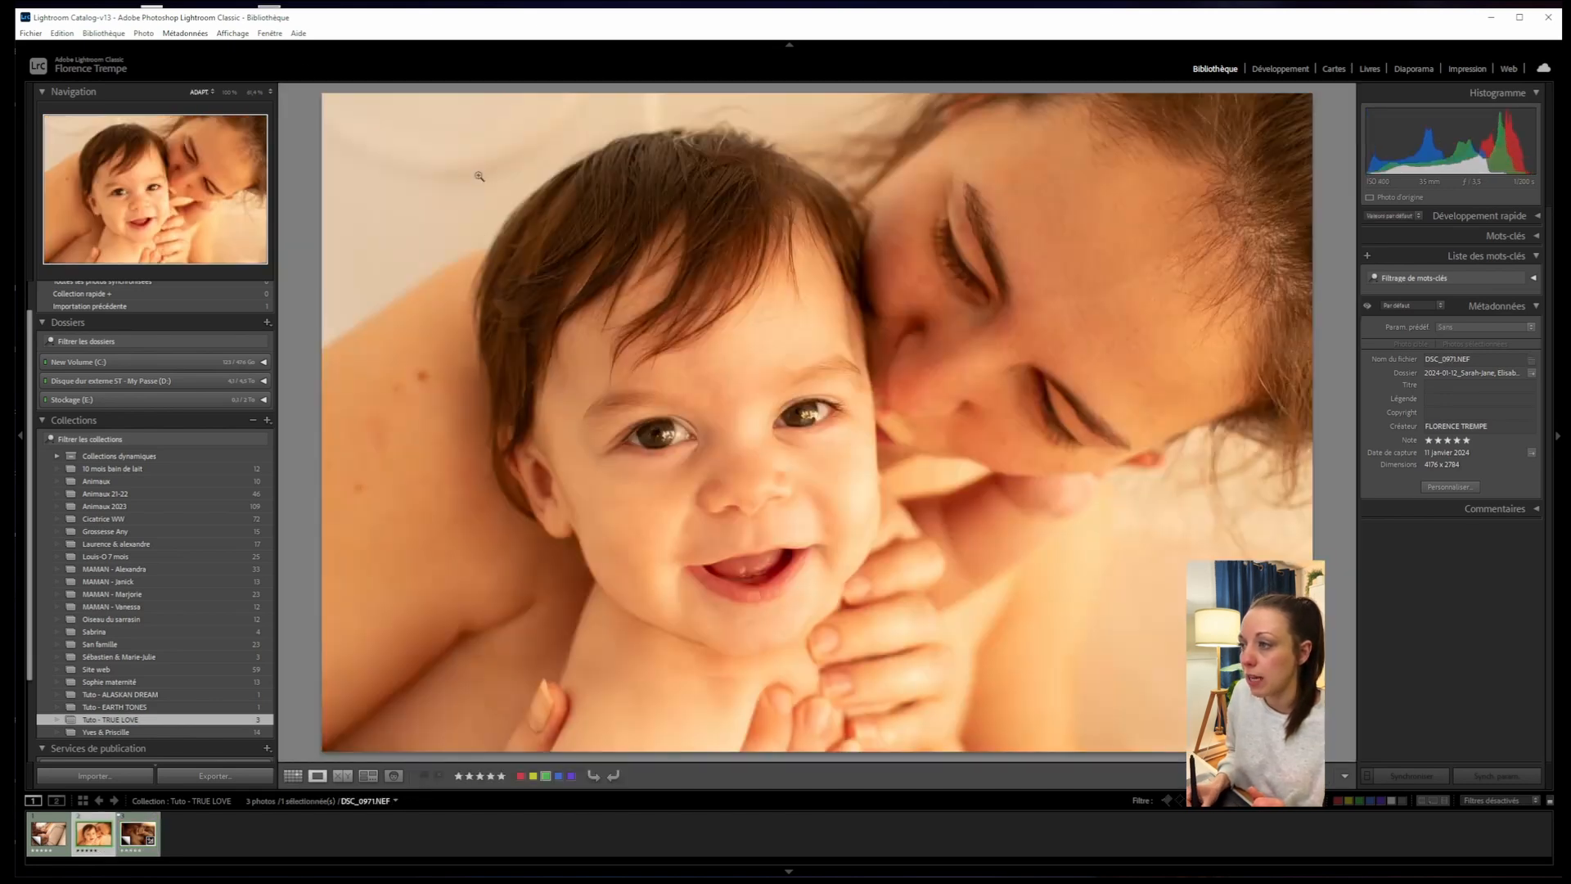
click(1281, 70)
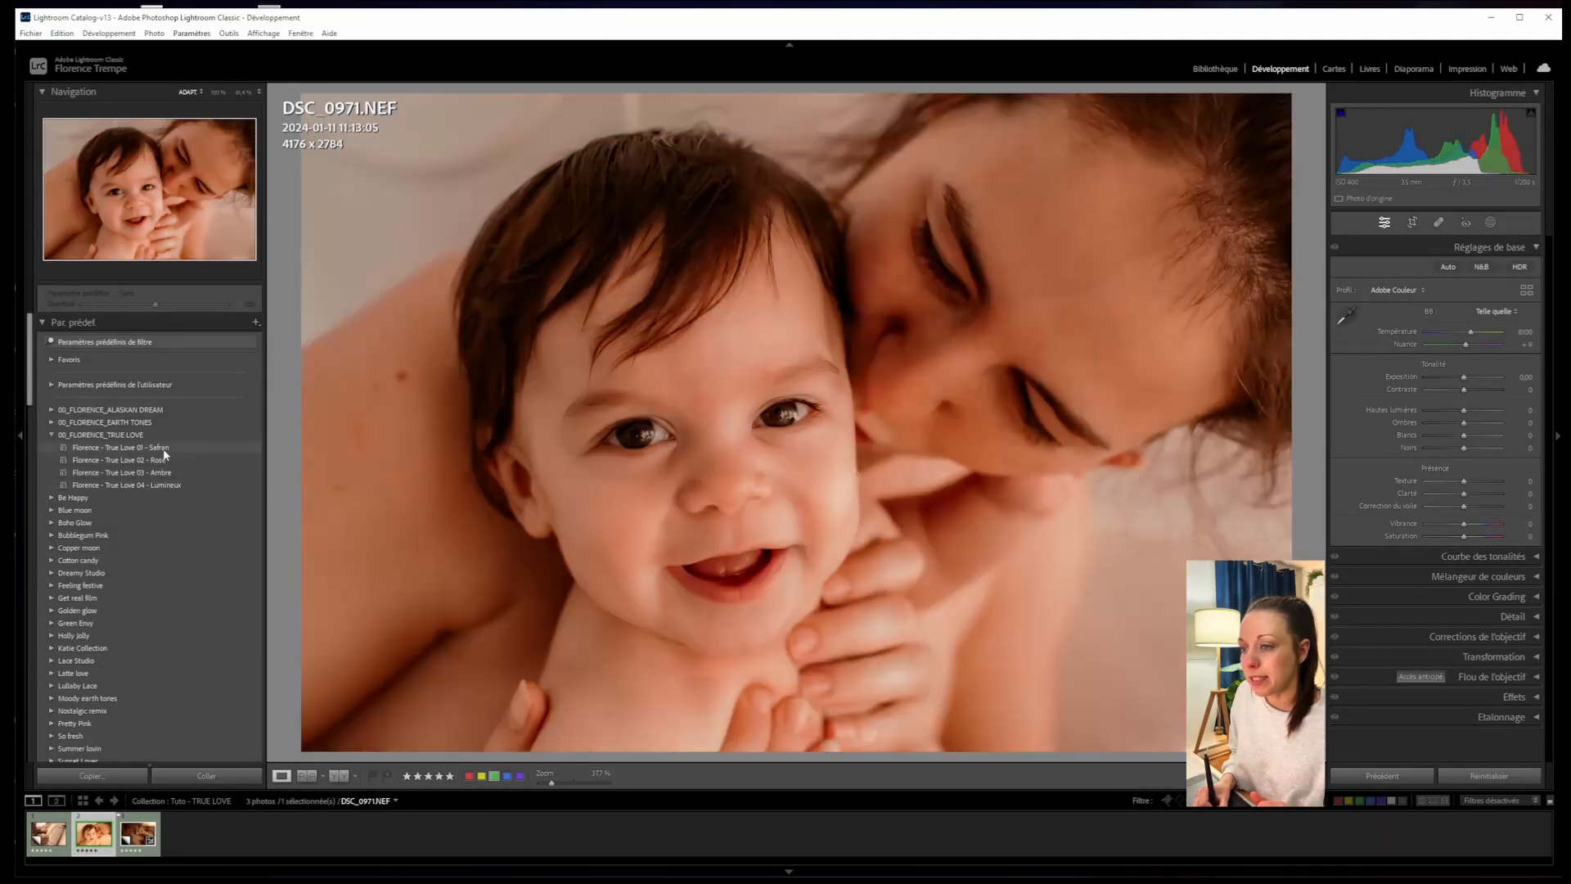
- Apply the True Love 01 - Safran preset, reset exposure to zero, and show the masks panel
click(165, 449)
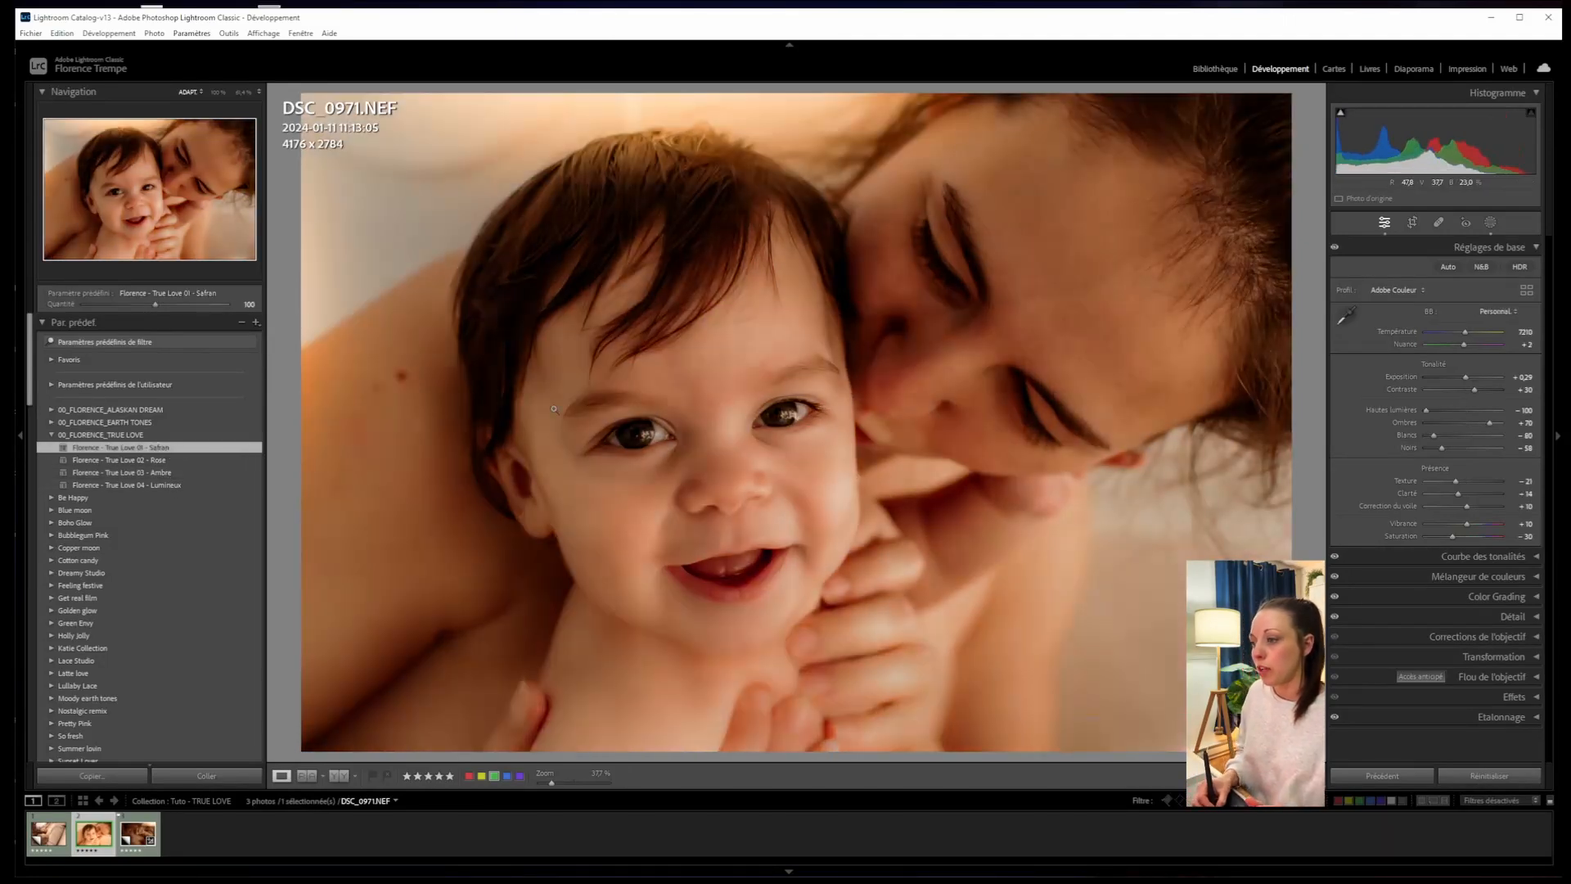
double_click(1464, 378)
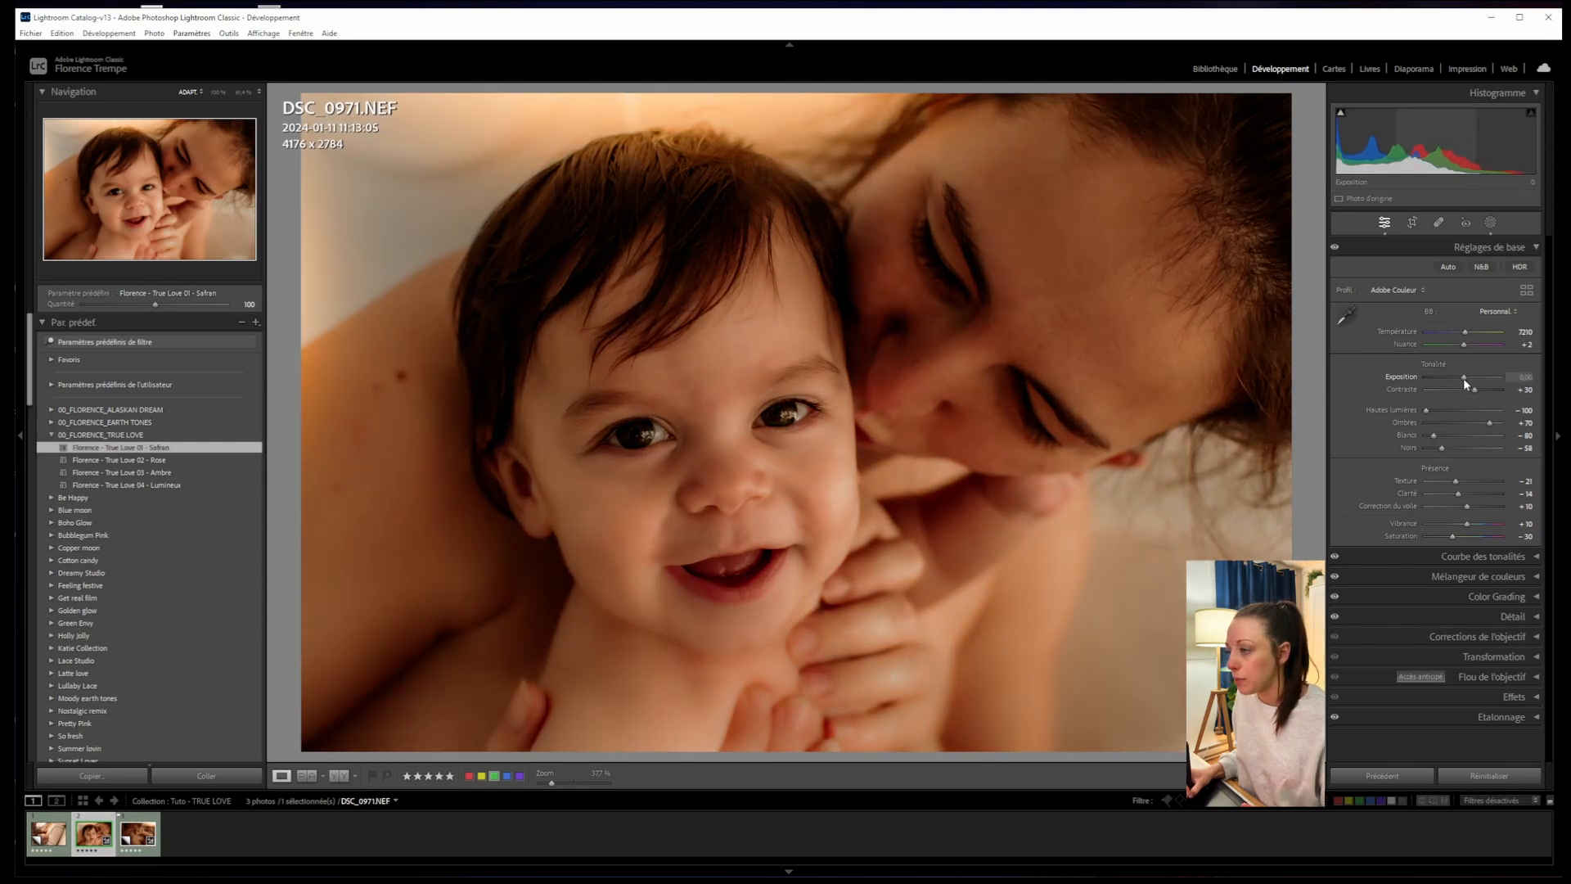
click(1489, 224)
mouse_move(1304, 170)
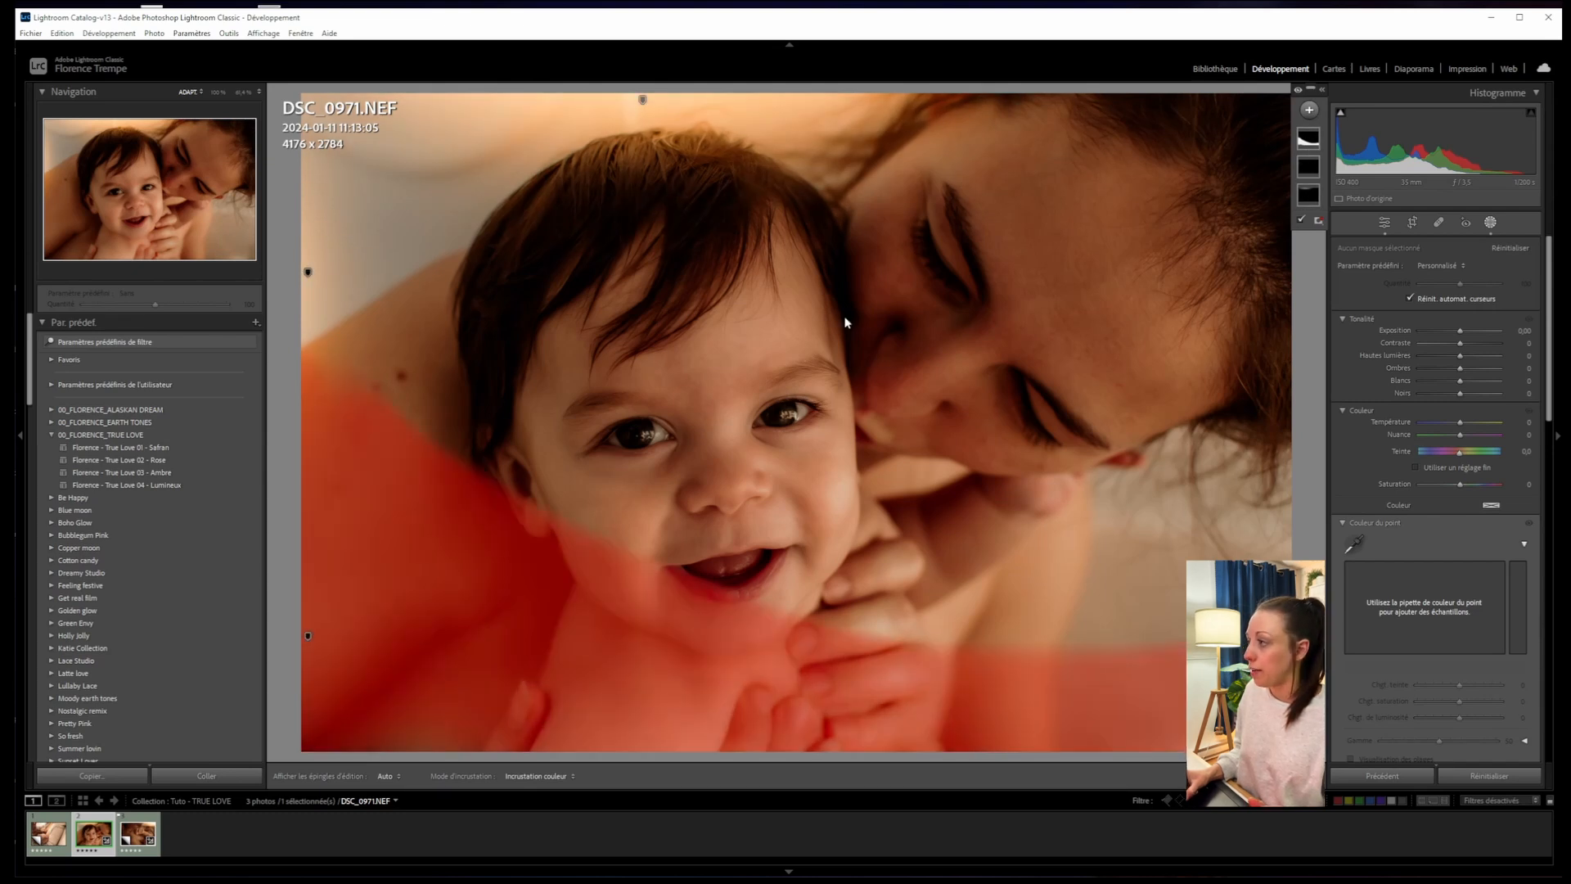
- Add a FLORENCE.BRUSH - Yeux brush mask with brush size 3,2
click(1310, 110)
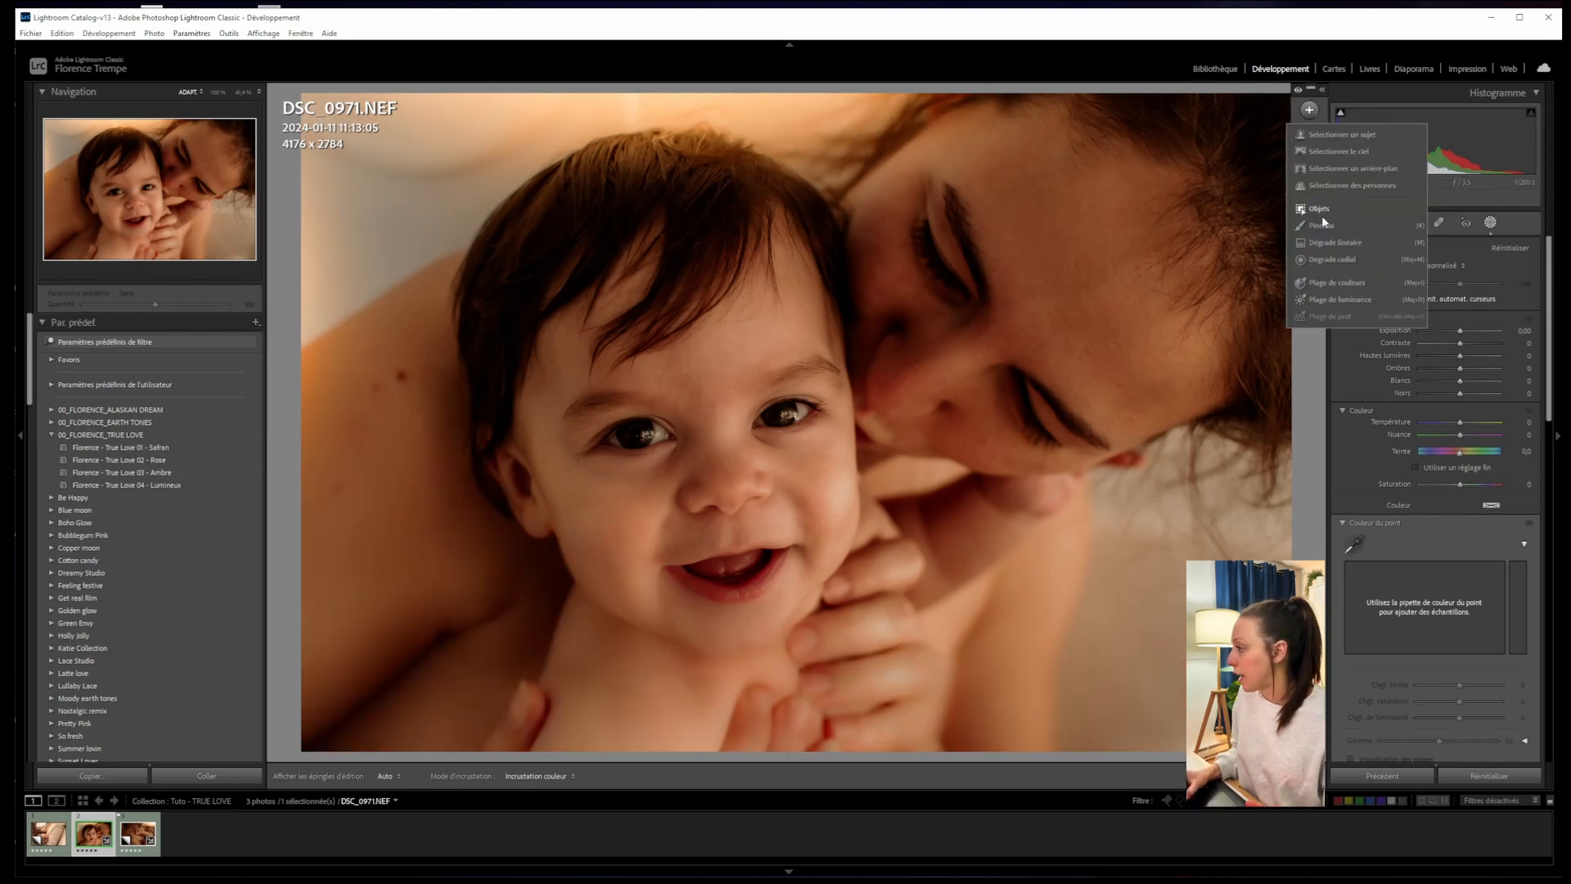
click(1350, 214)
click(1457, 362)
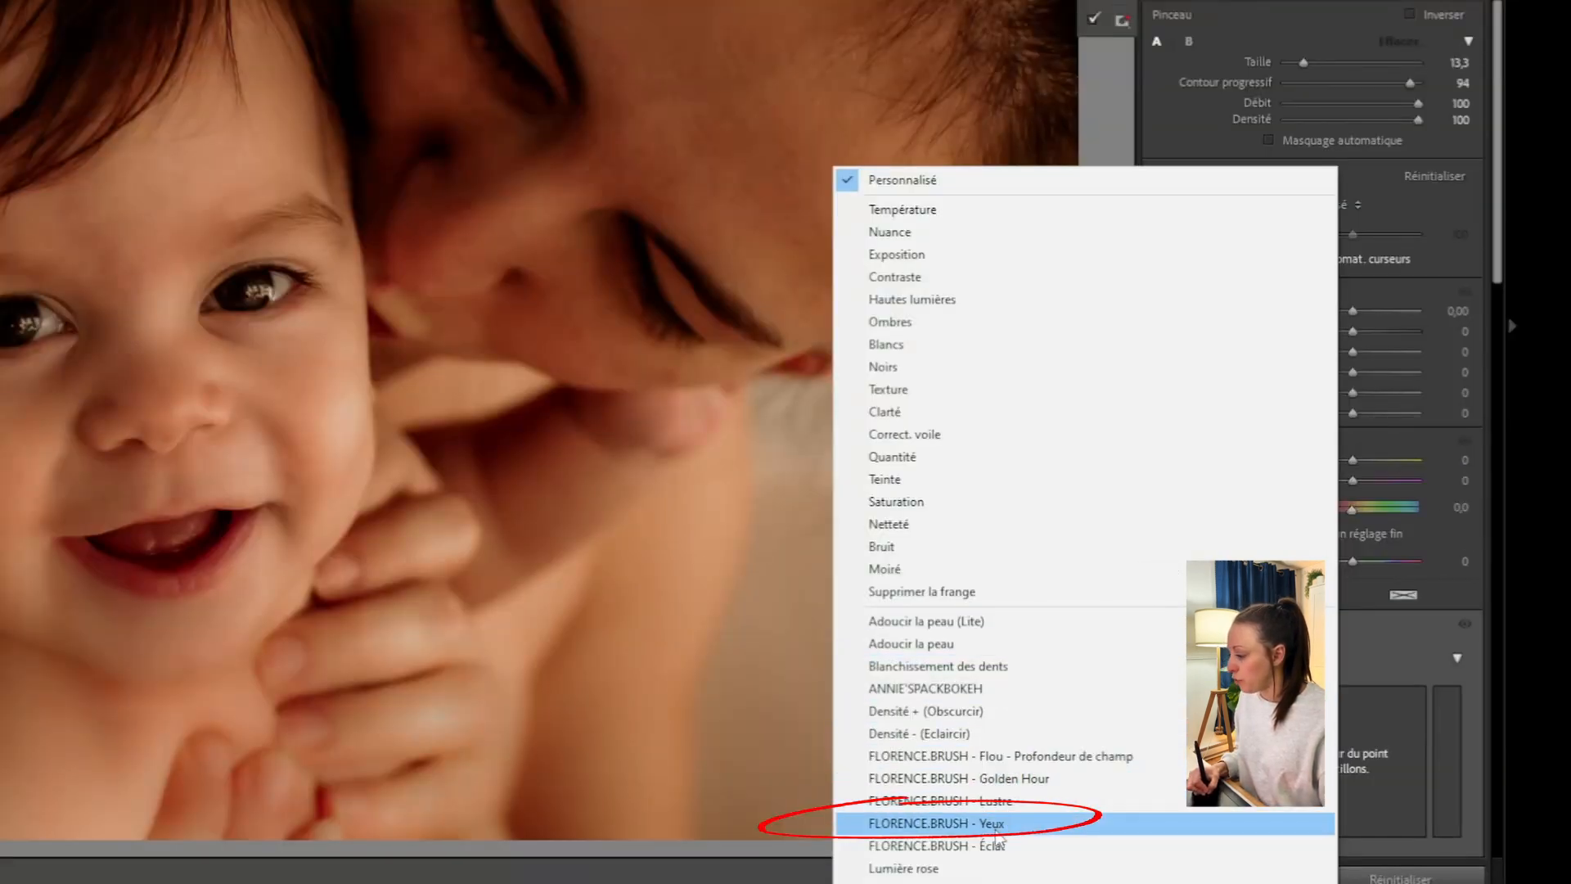
click(996, 833)
drag(1302, 62, 1297, 63)
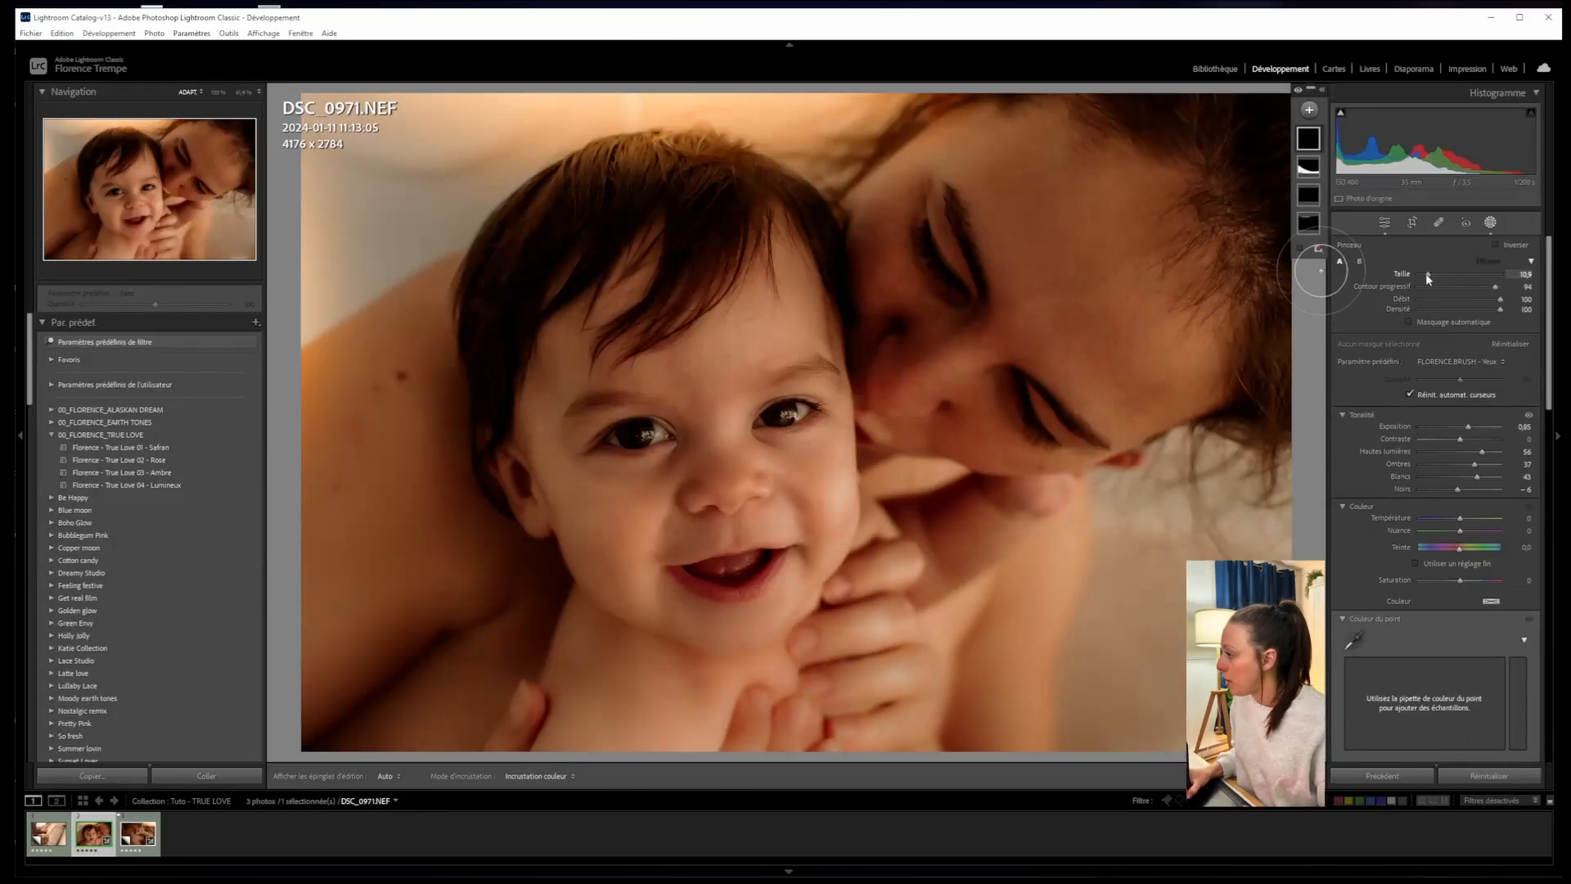
mouse_move(1427, 274)
mouse_down()
mouse_move(1462, 286)
mouse_move(1422, 276)
mouse_up()
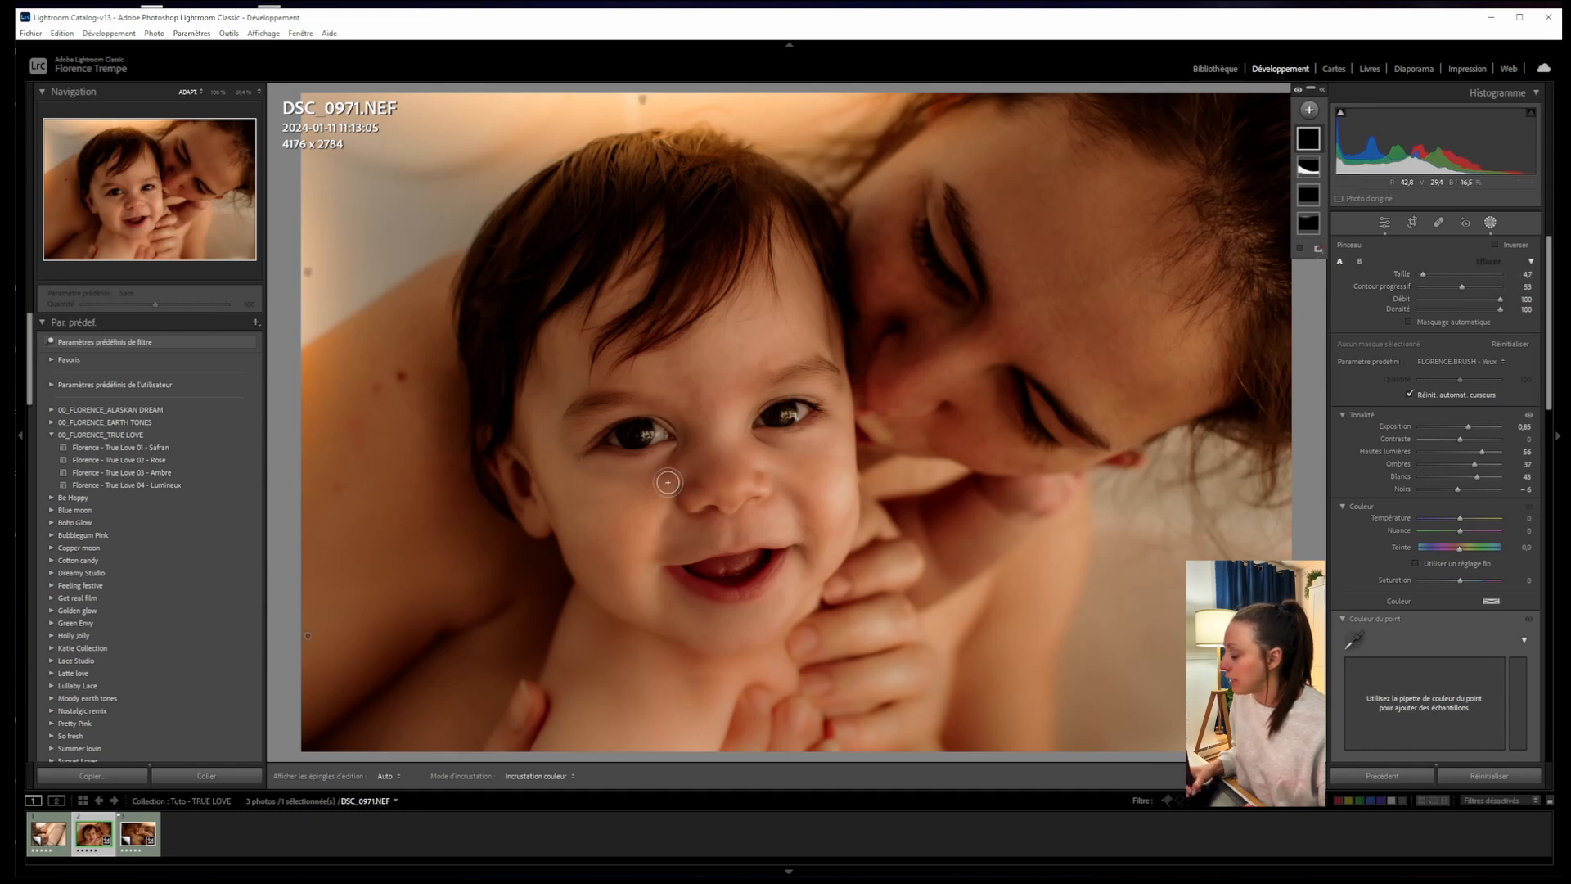
drag(1423, 274, 1421, 276)
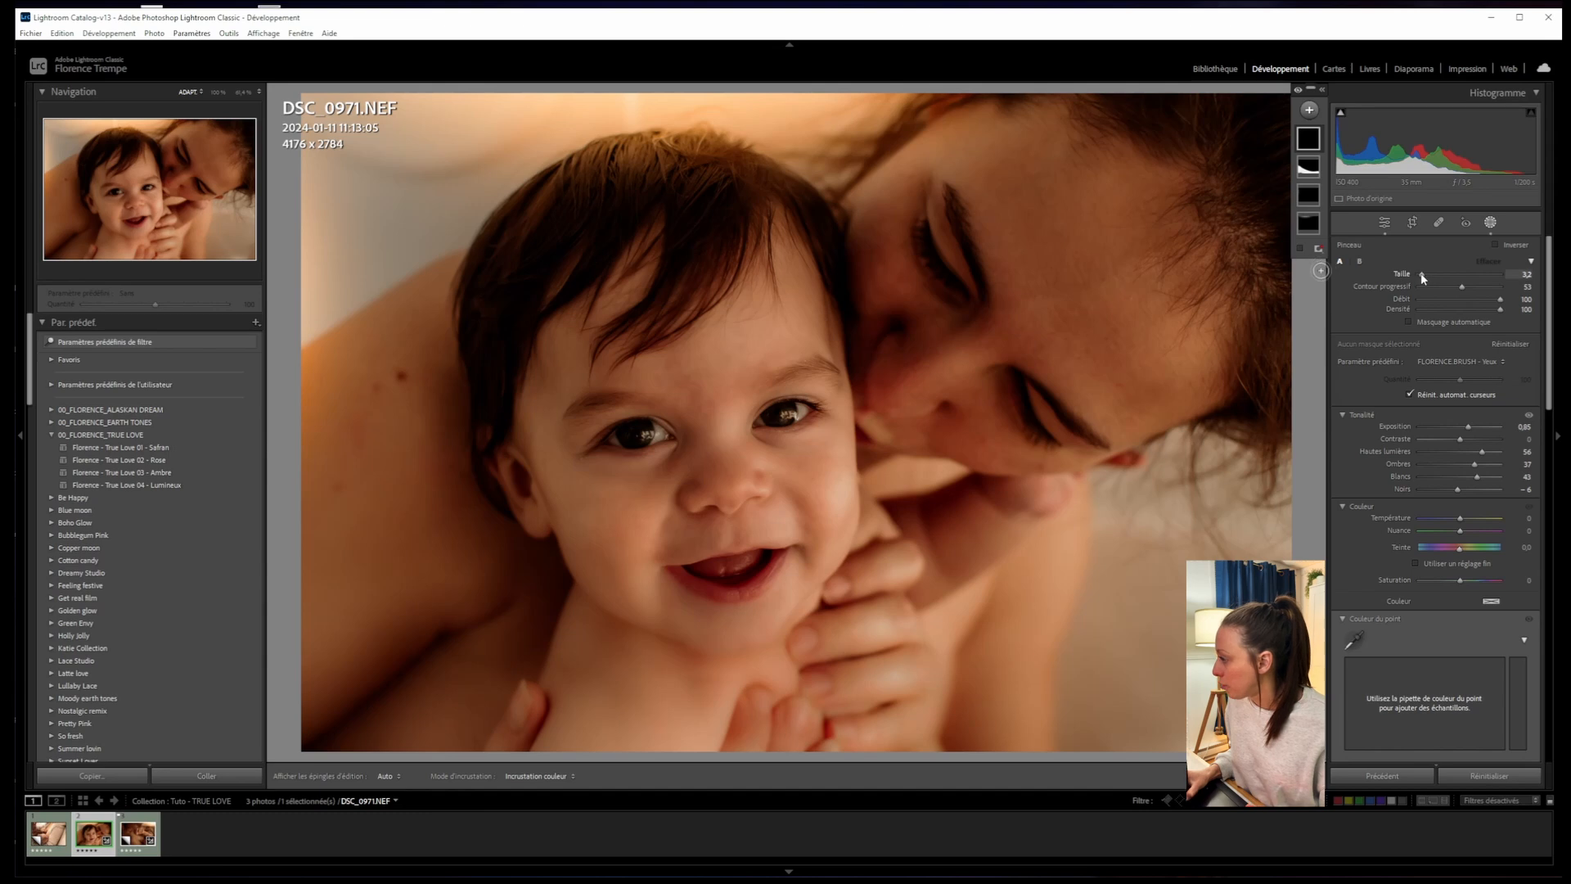
- Paint over both of the baby's eyes and lower the mask exposure to 0,66
drag(625, 435, 642, 432)
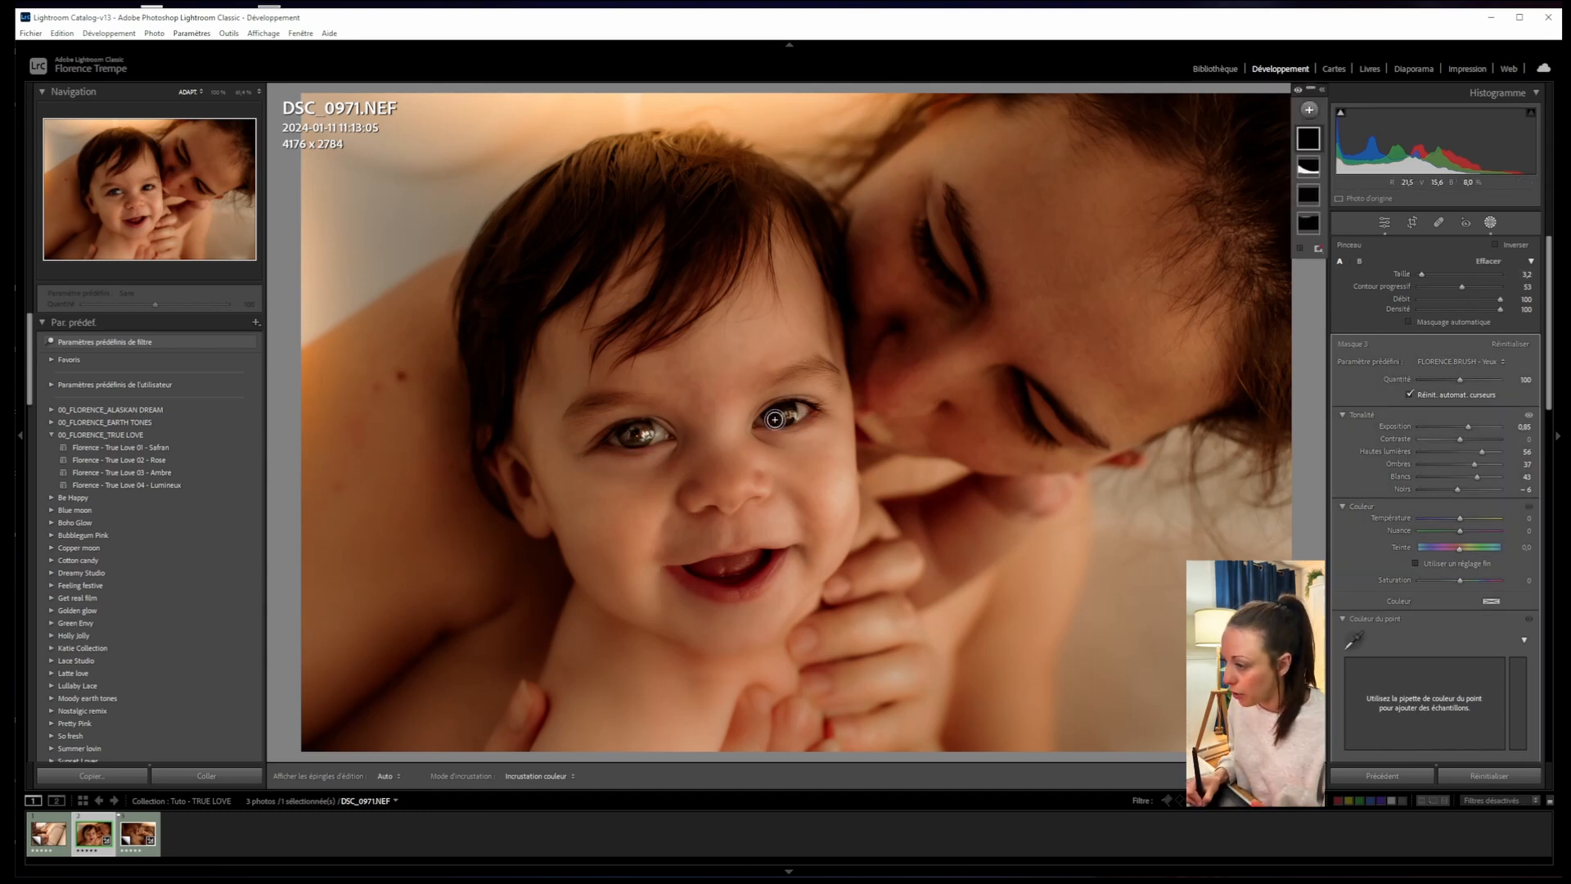
drag(778, 418, 787, 419)
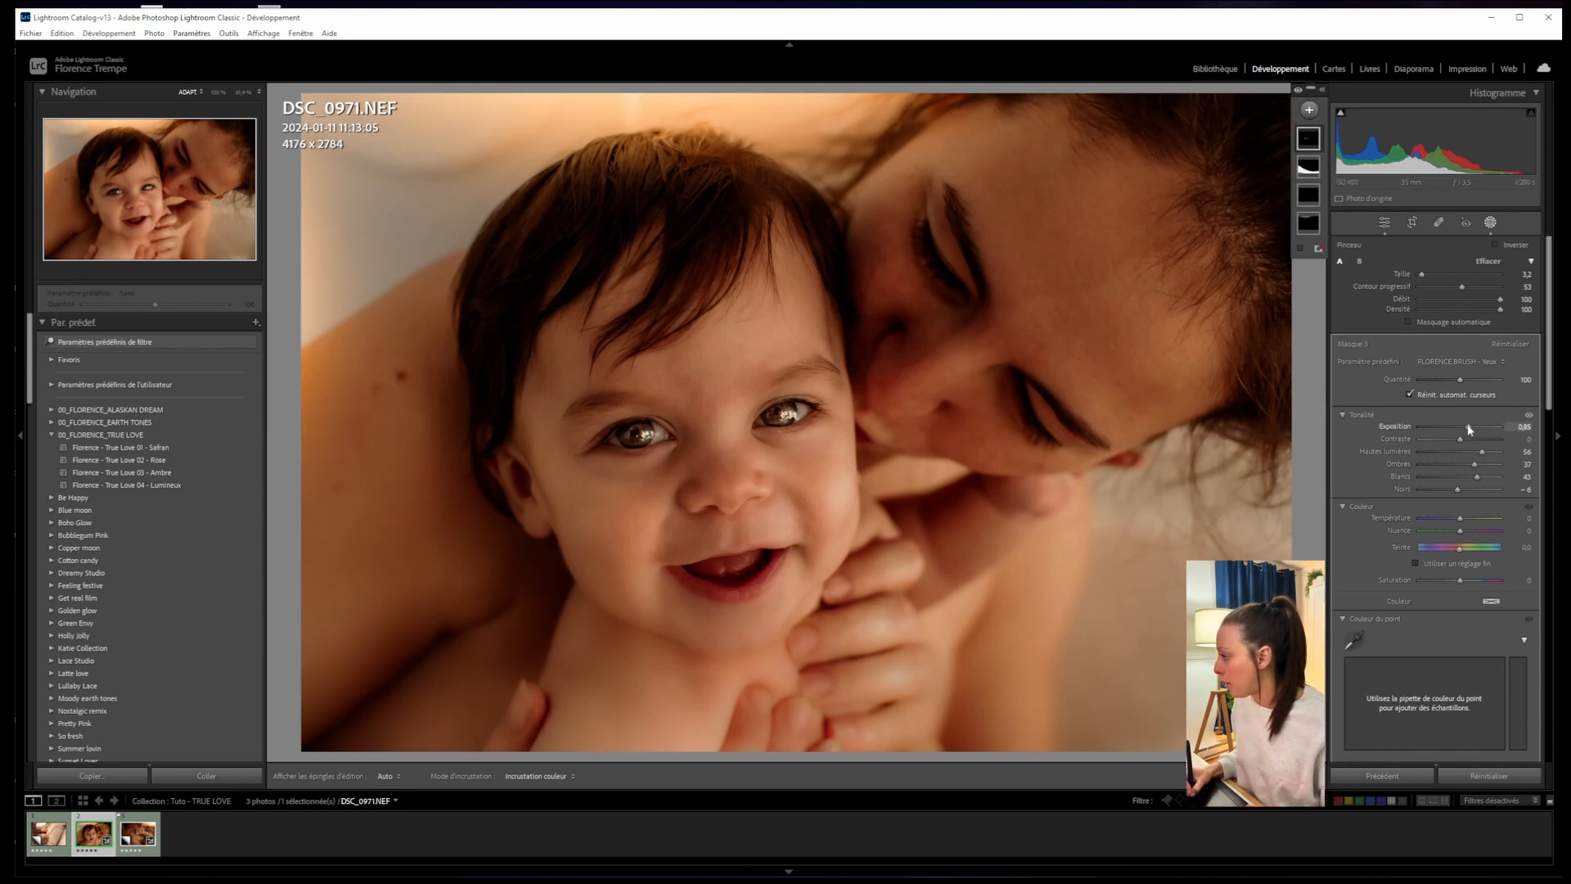
drag(1467, 427, 1462, 427)
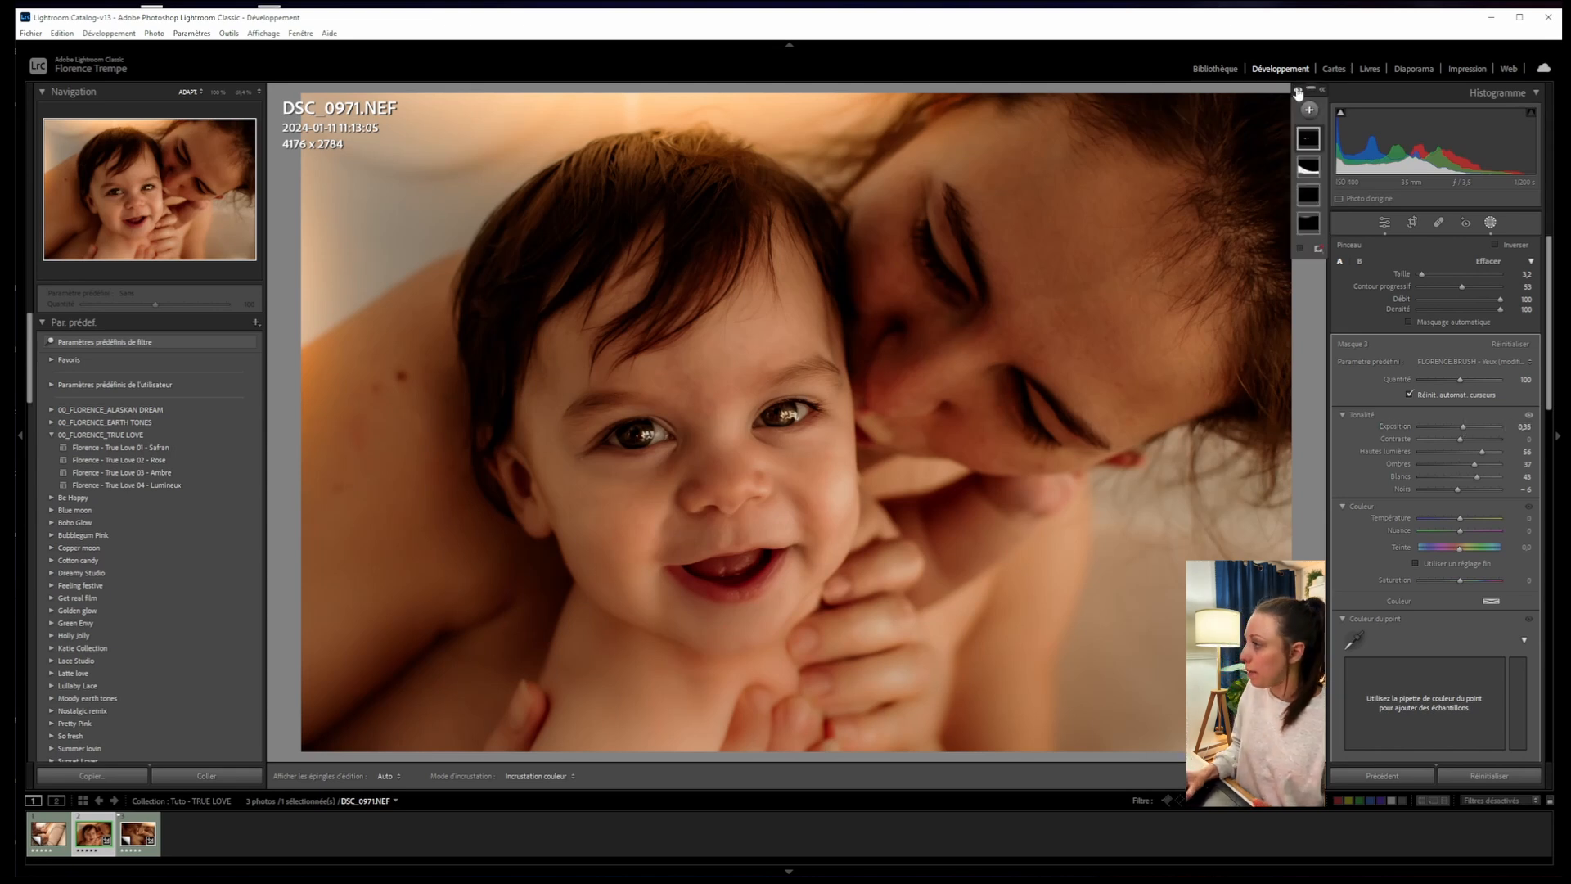
- Toggle the mask effects off and on twice to compare, then switch to the breastfeeding photo
click(1299, 90)
click(1300, 90)
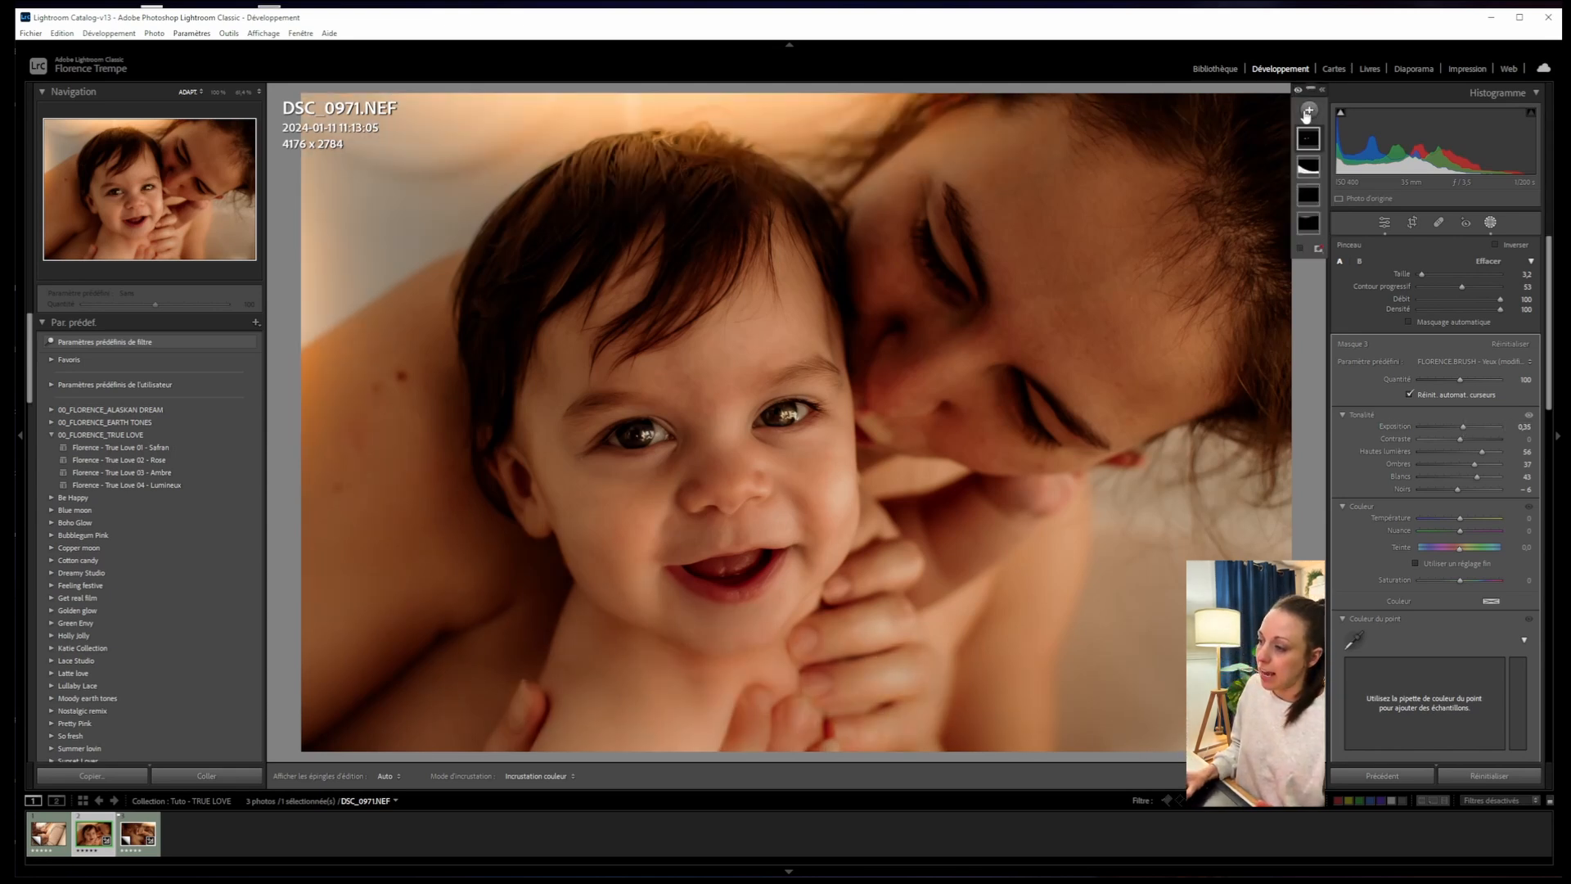
click(1298, 91)
click(1297, 92)
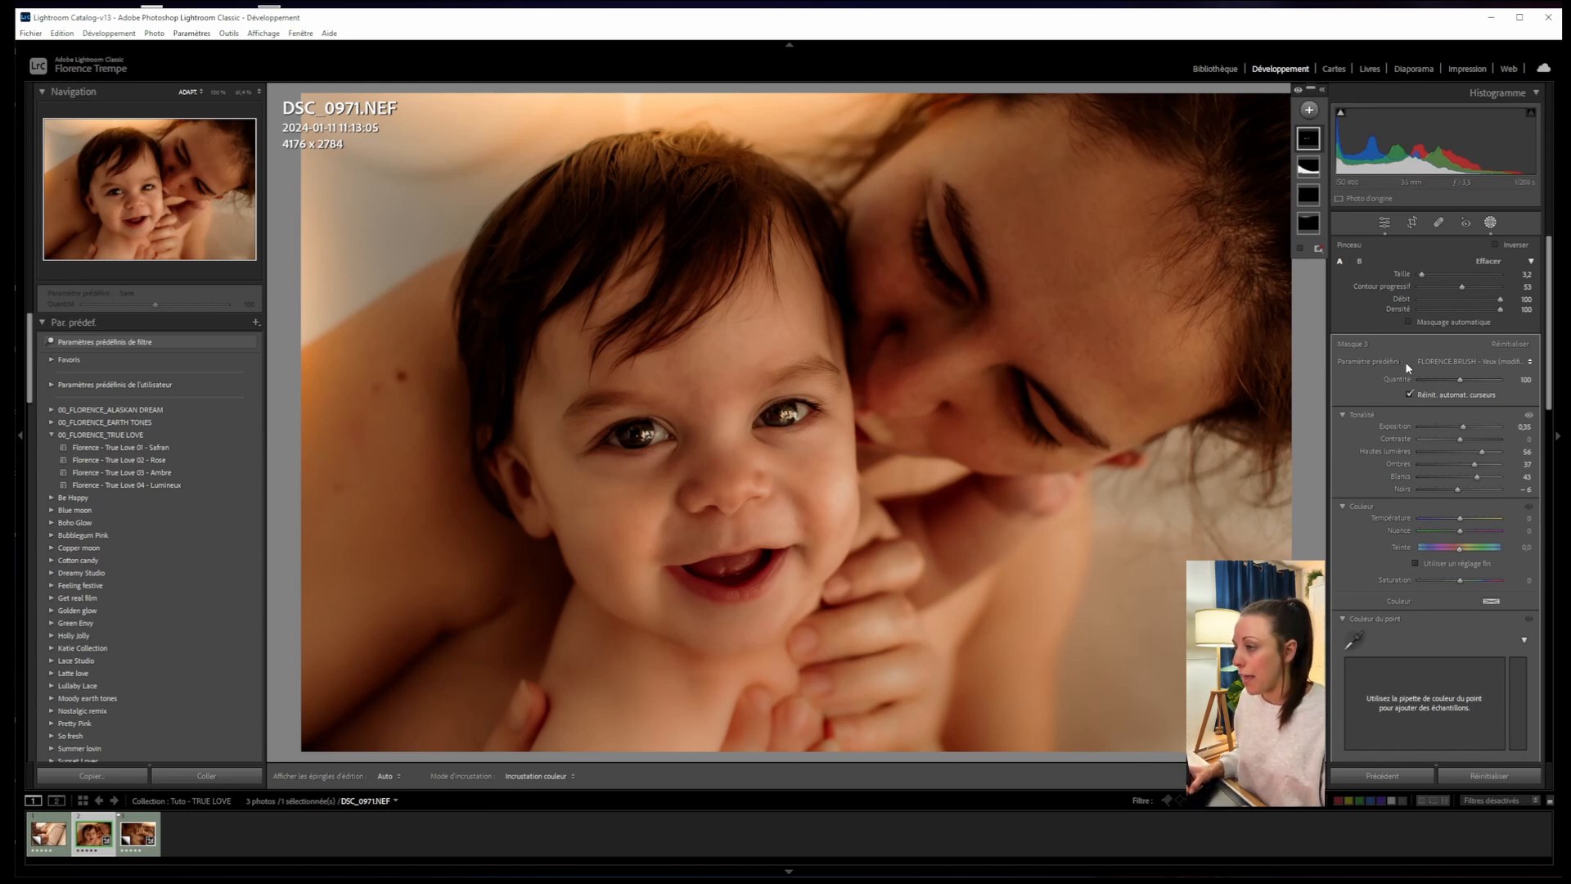
click(64, 823)
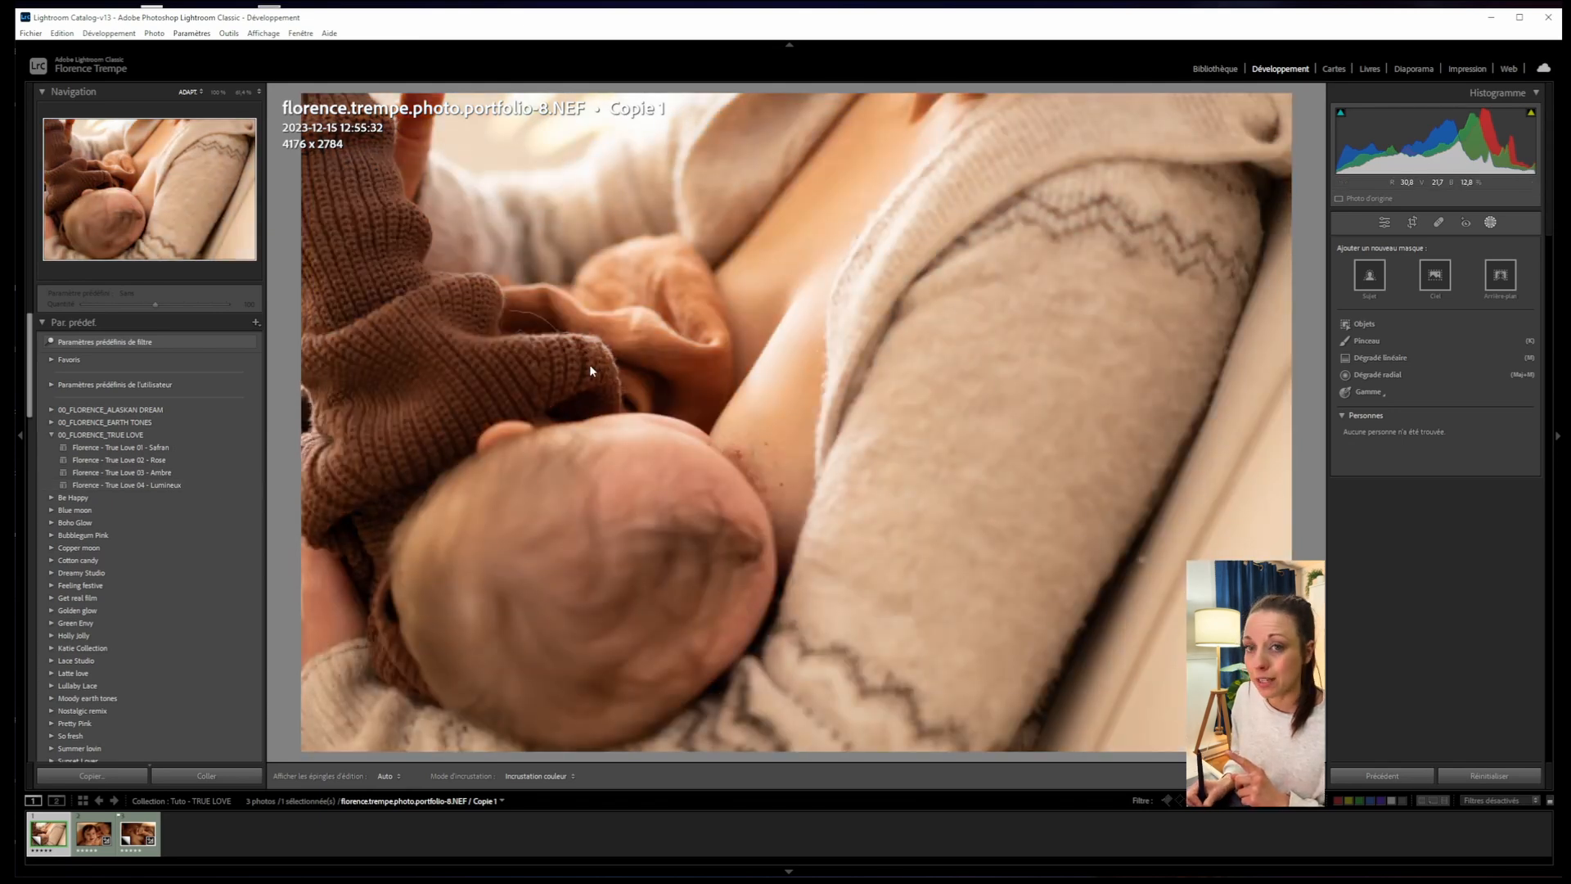
- Apply True Love 03 - Ambre and set exposure 0,00, whites -33 and blacks -56
click(169, 473)
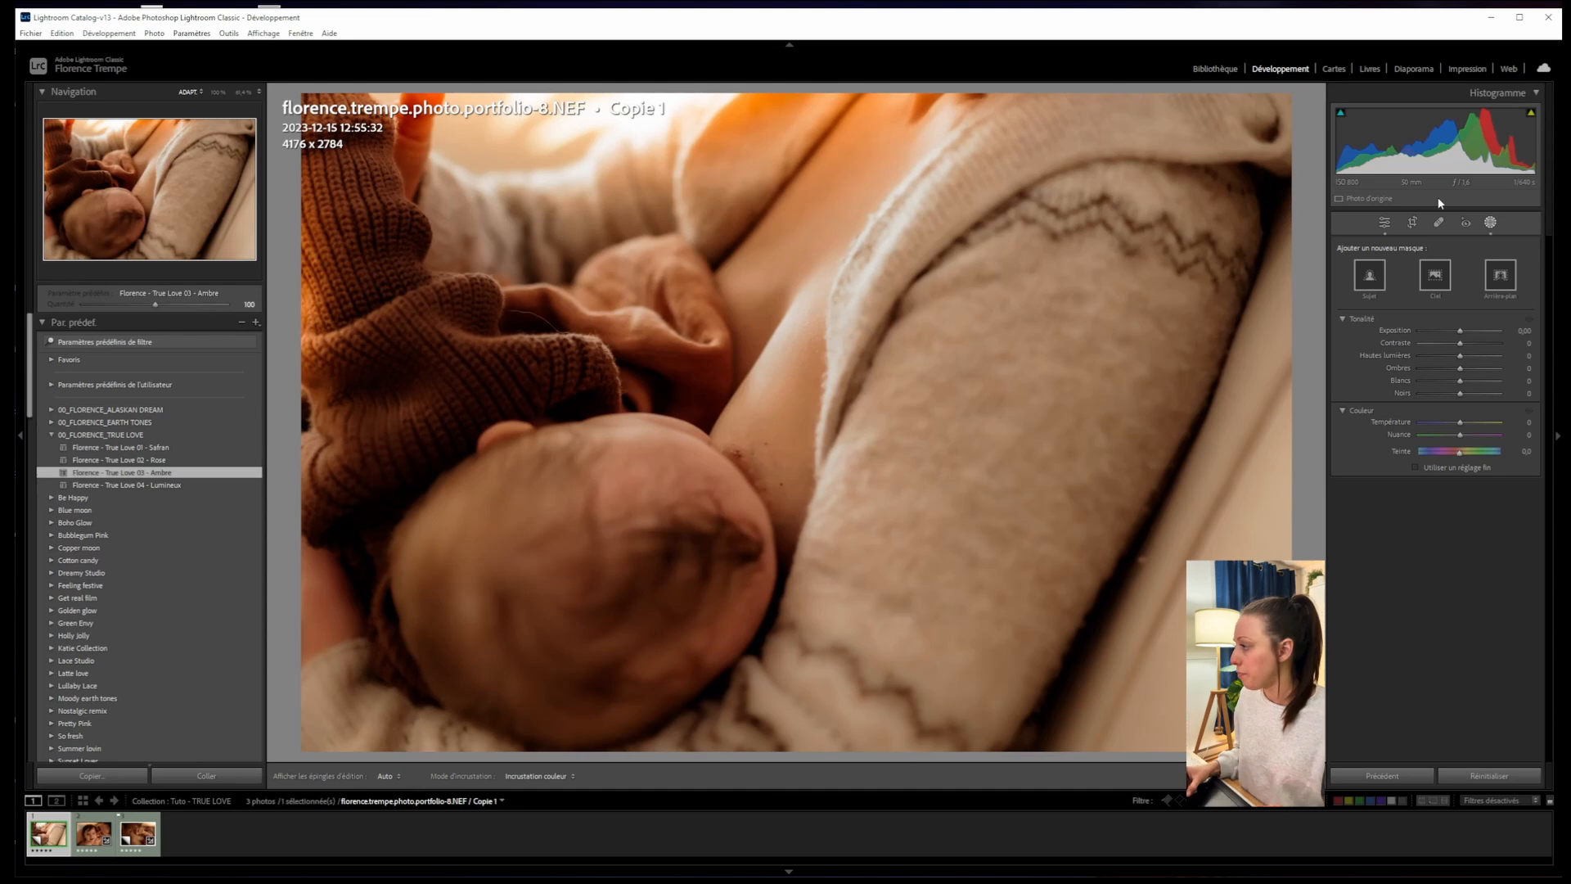
click(1385, 222)
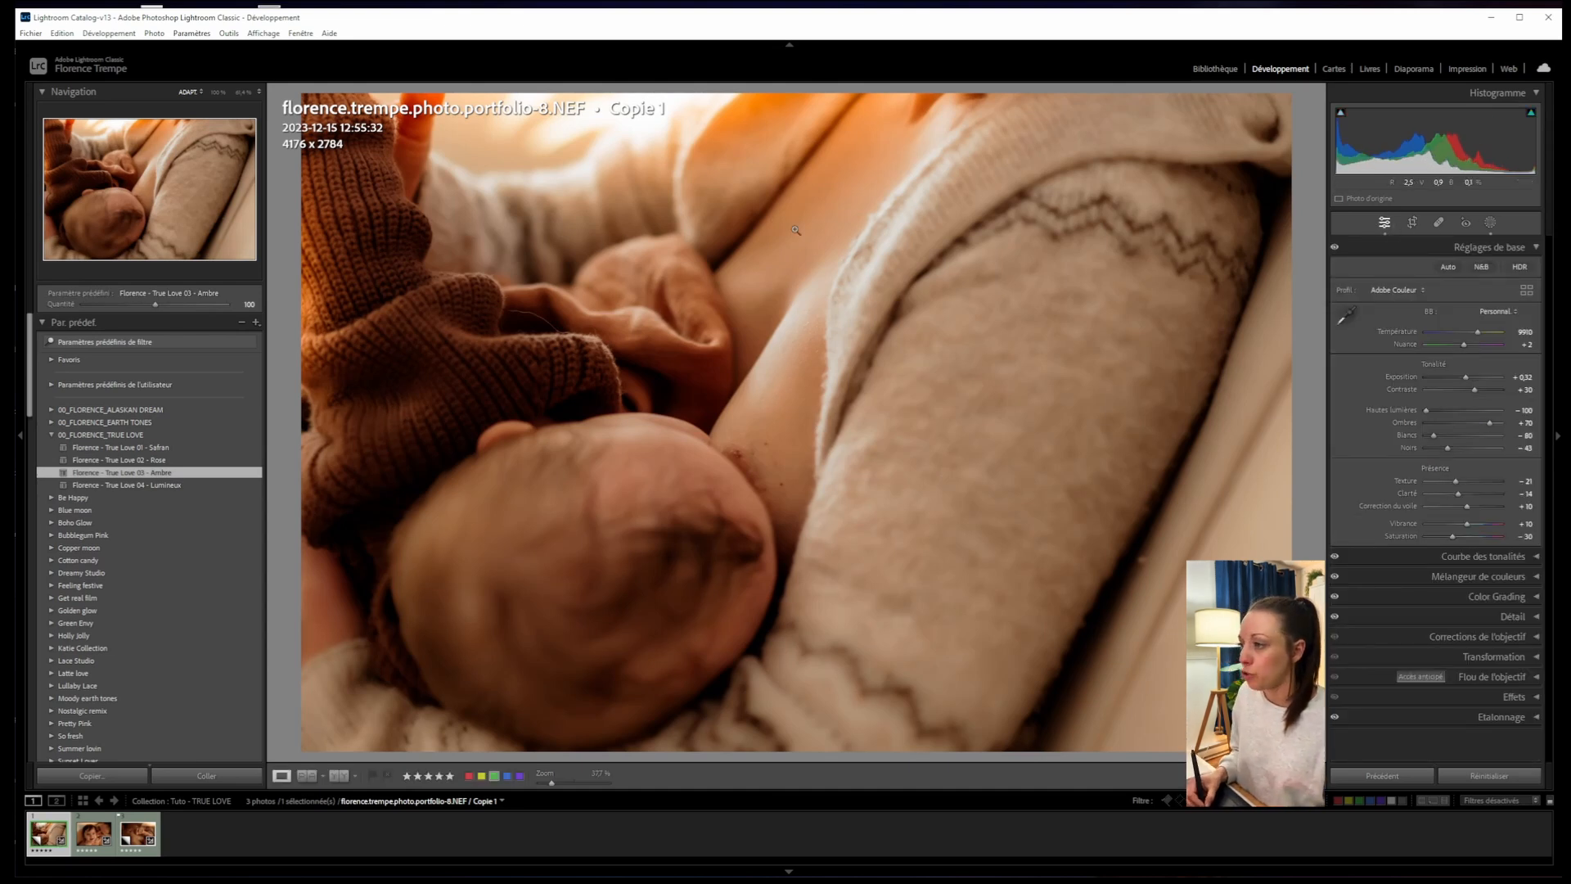
drag(1466, 380, 1460, 379)
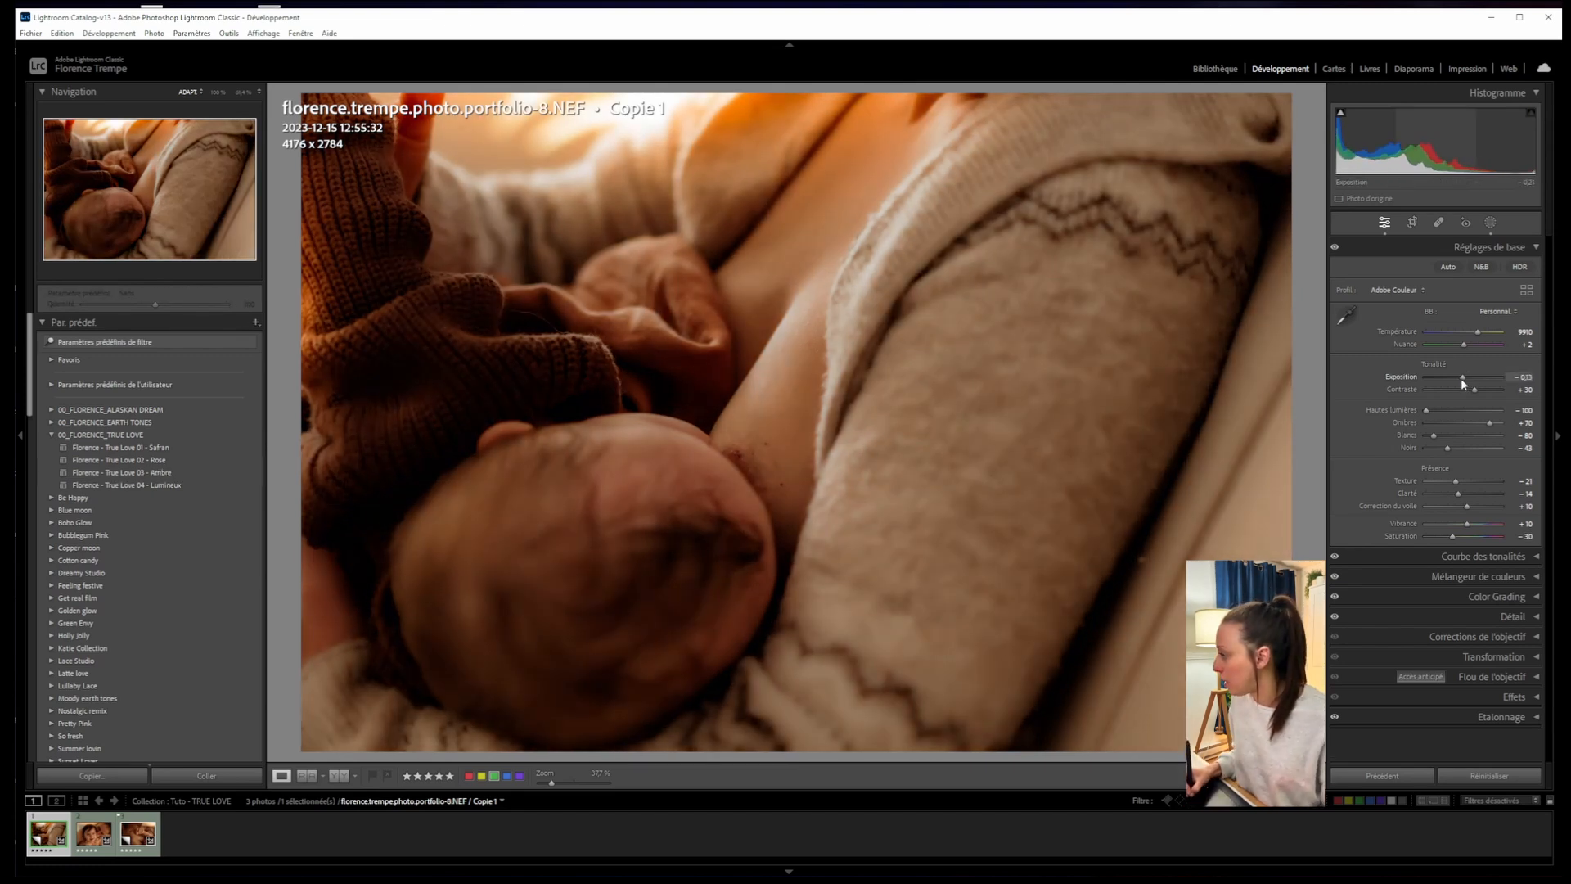
drag(1461, 378, 1469, 378)
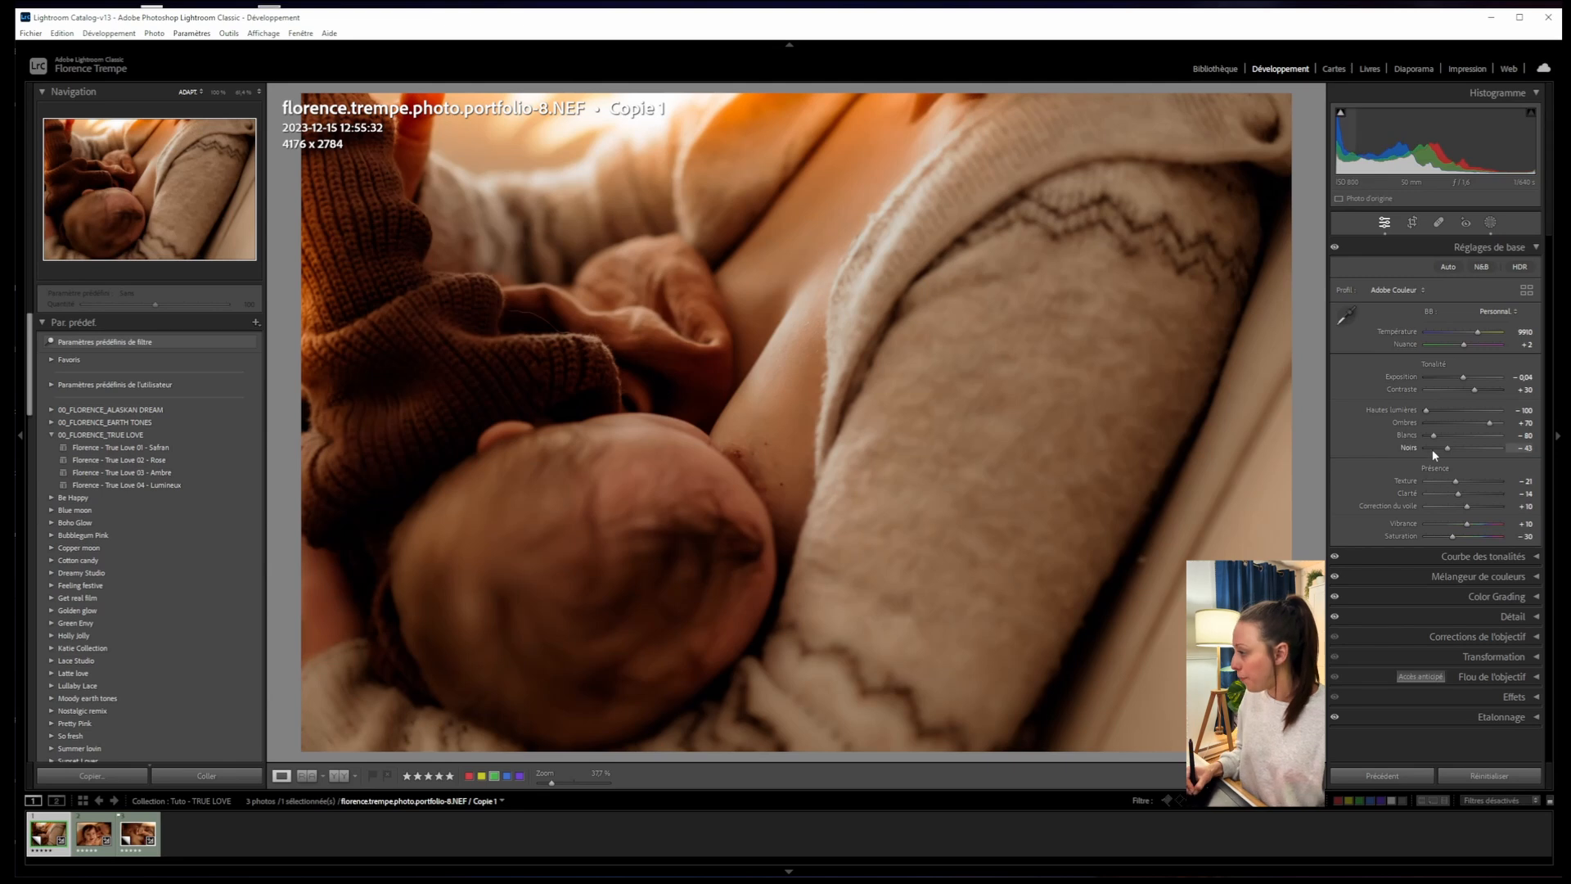
drag(1444, 450, 1448, 434)
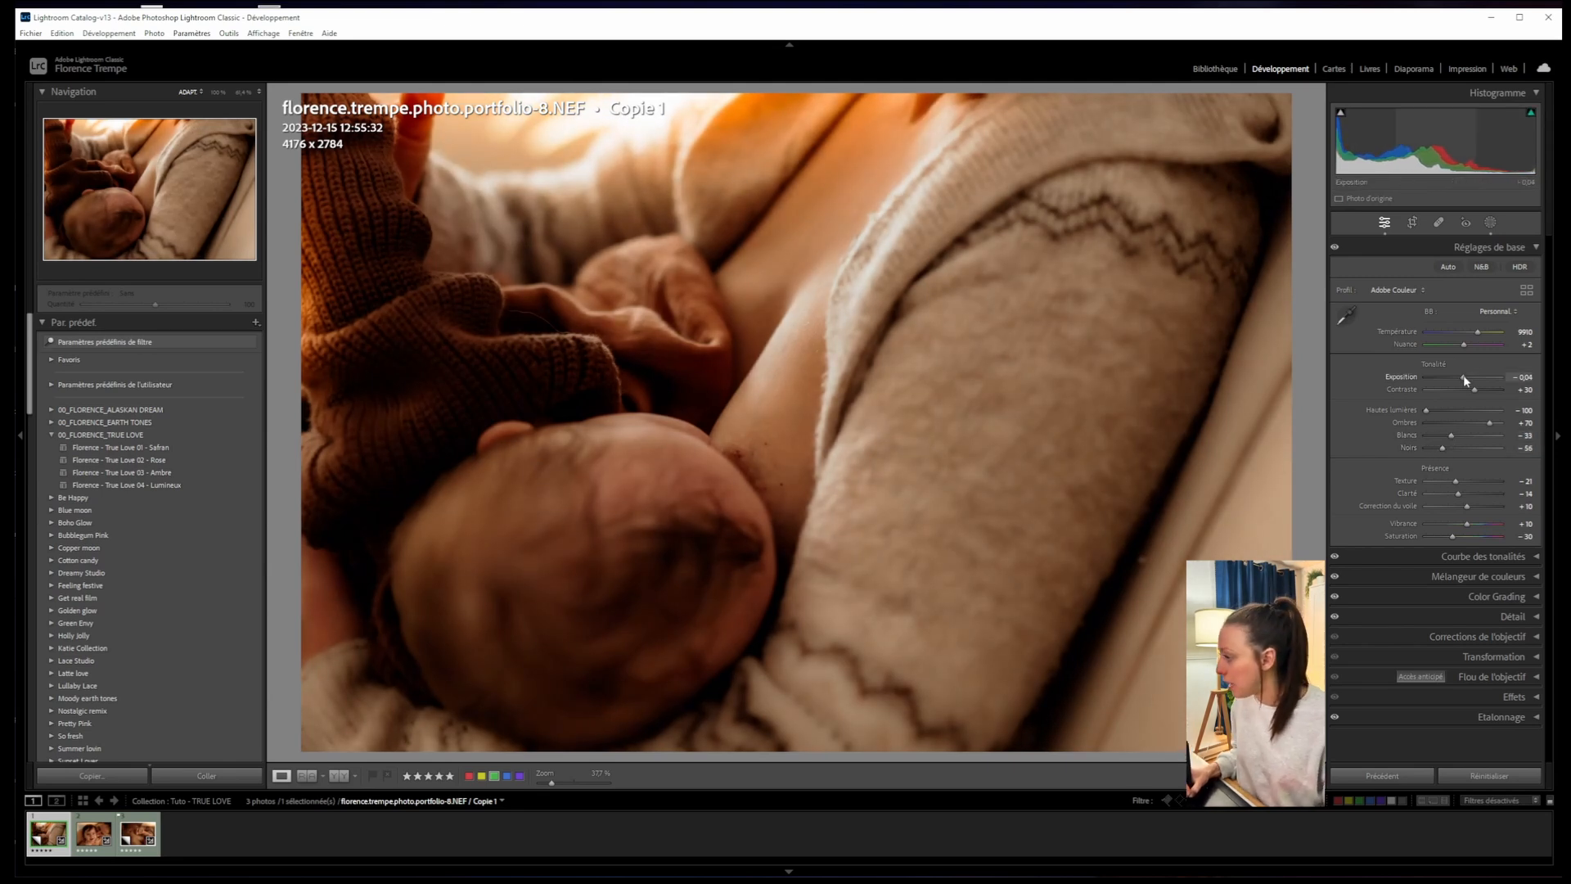
drag(1463, 379, 1465, 380)
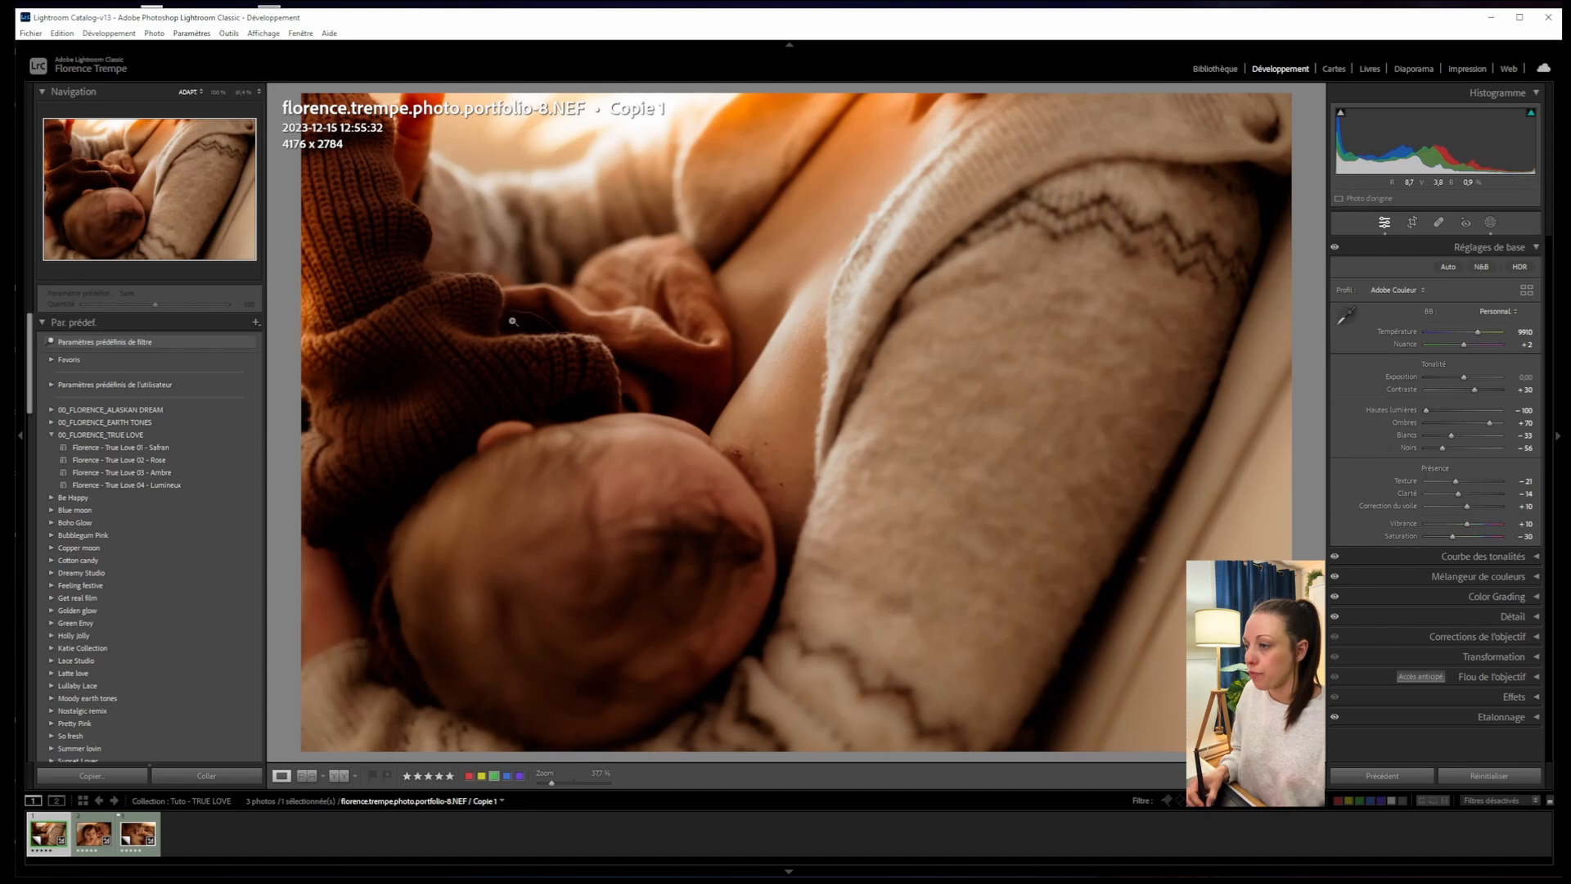
- Erase the stray thread on the knit sleeve using Content-Aware Remove healing
click(1438, 225)
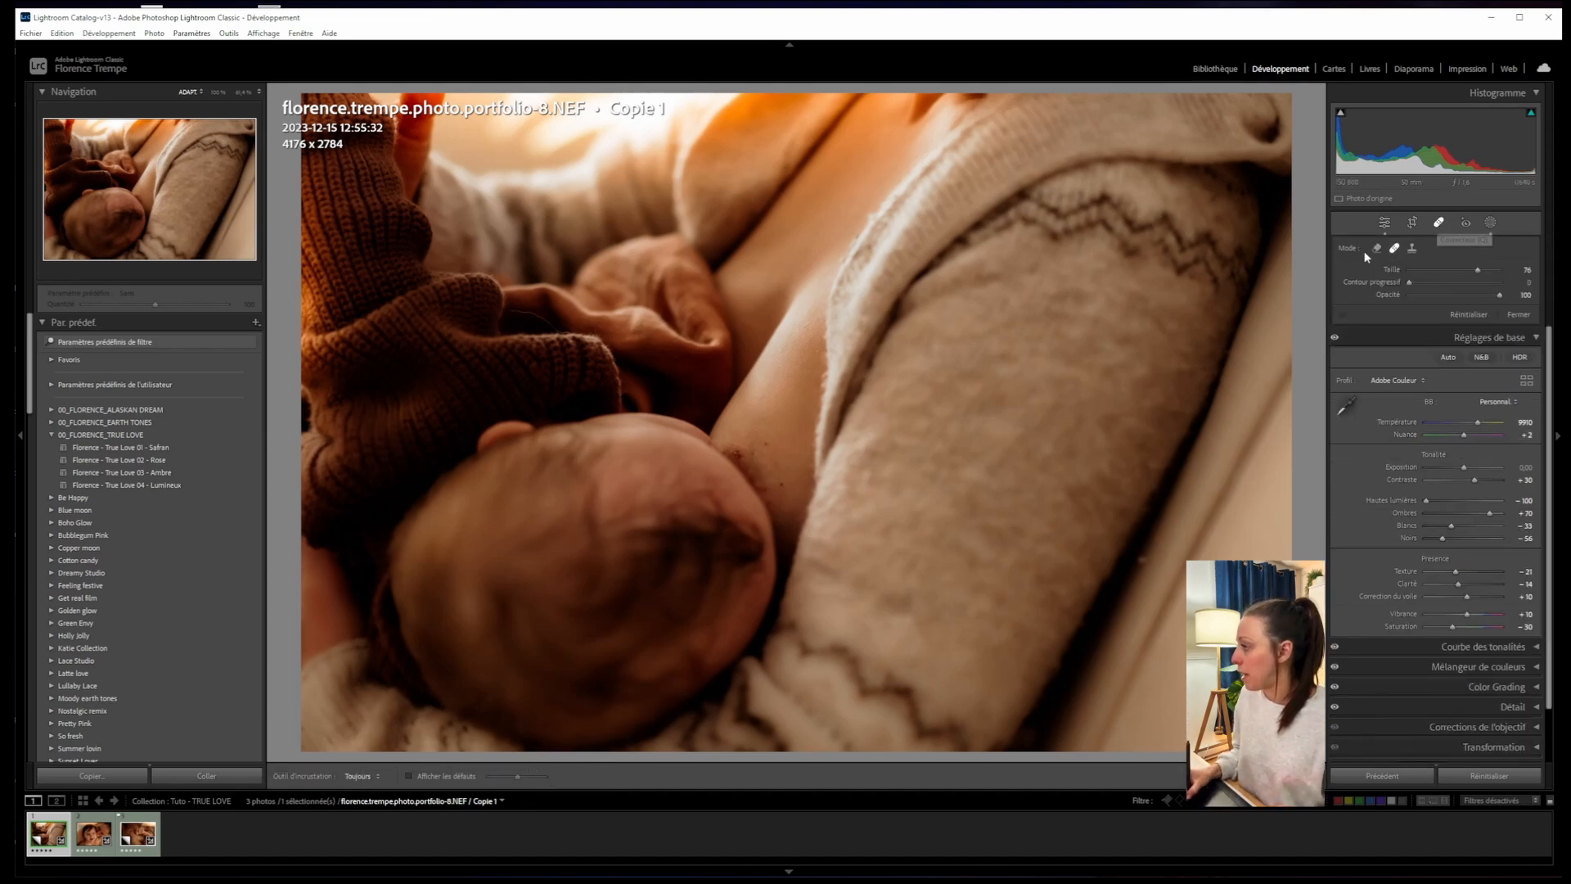
click(1377, 250)
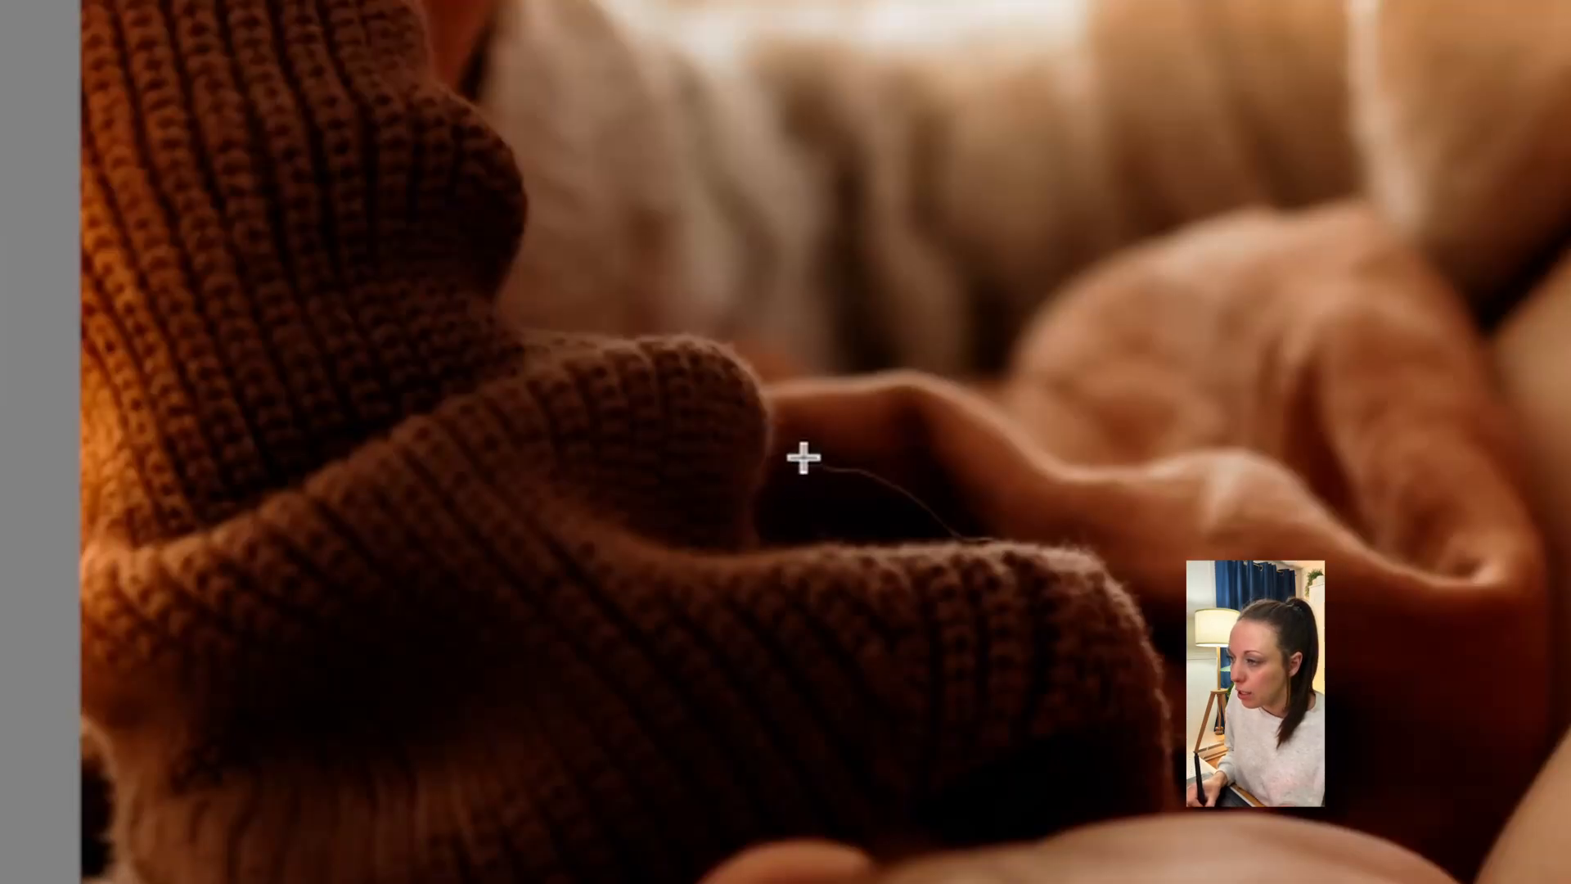
drag(777, 457, 986, 518)
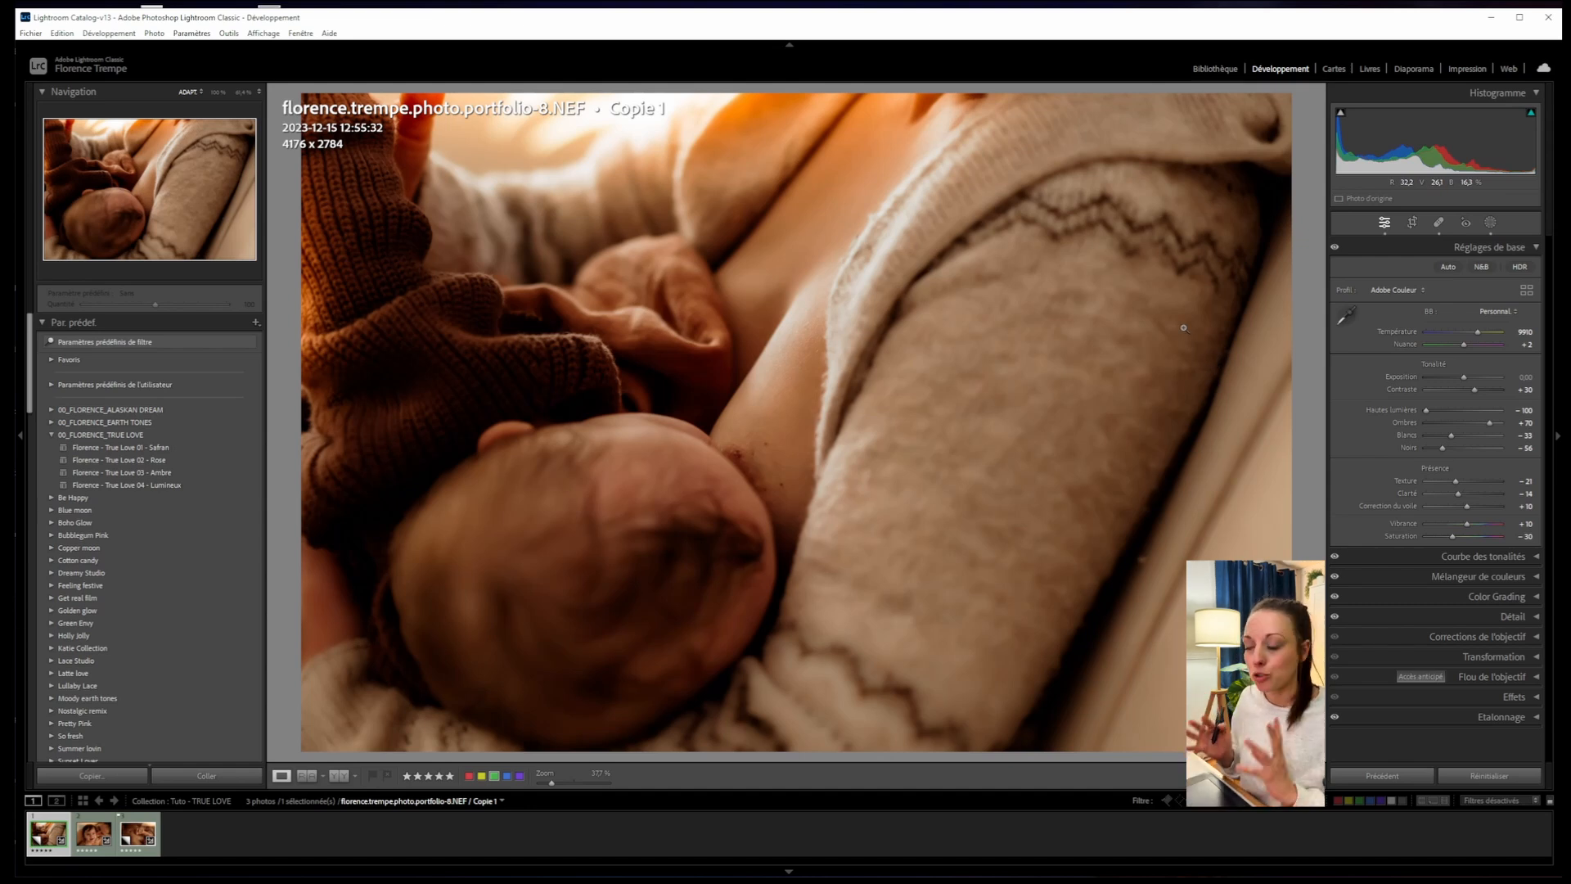
- Move the Masque 1 radial glow higher on the photo
click(1491, 224)
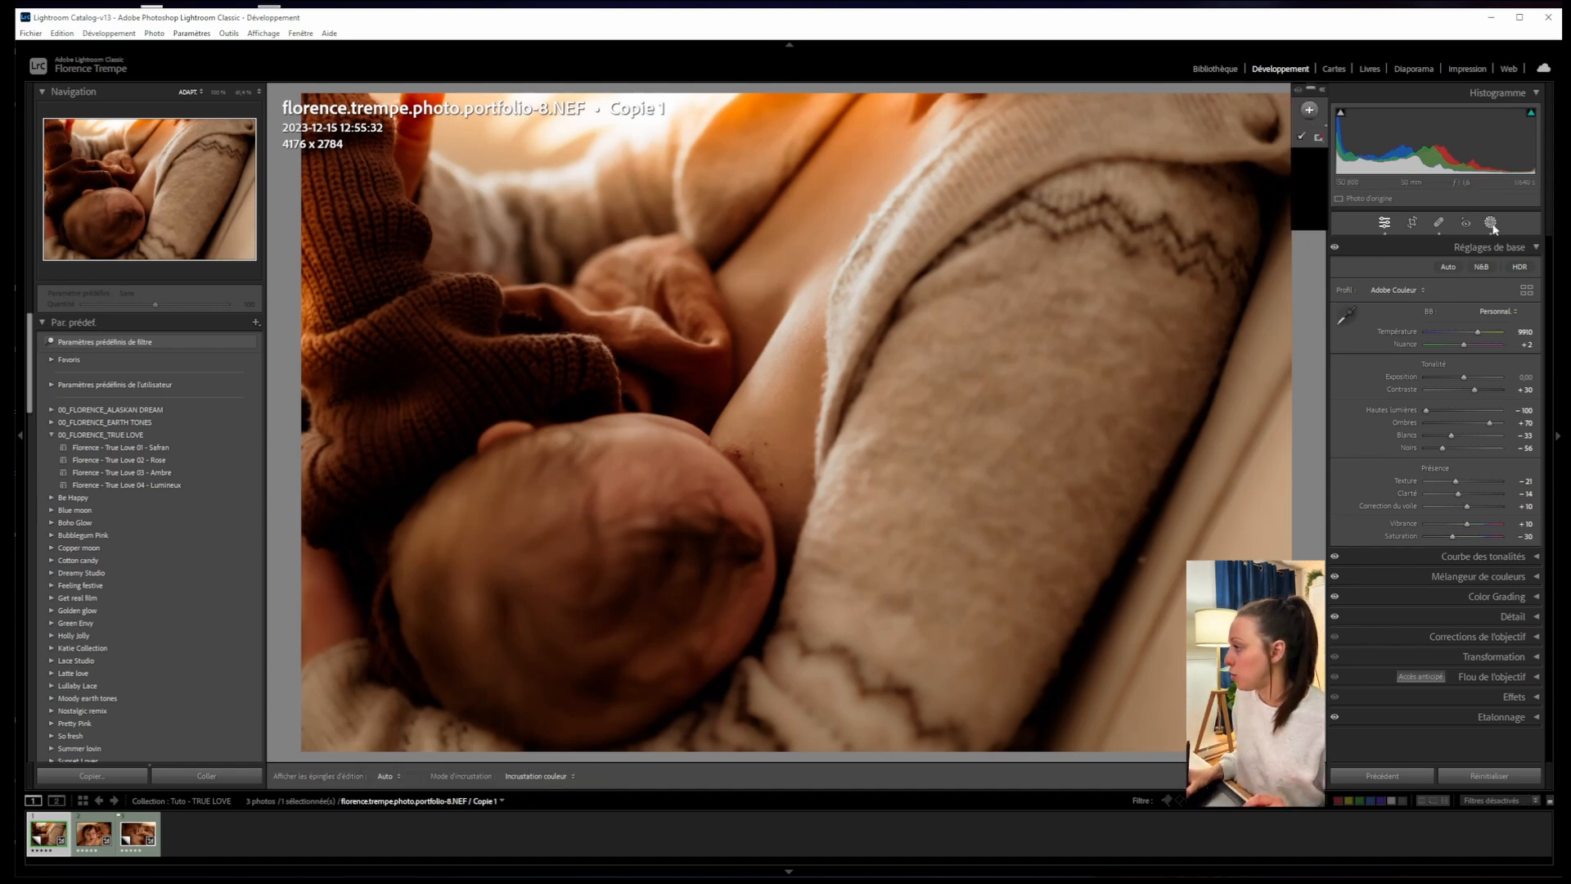
mouse_move(1307, 142)
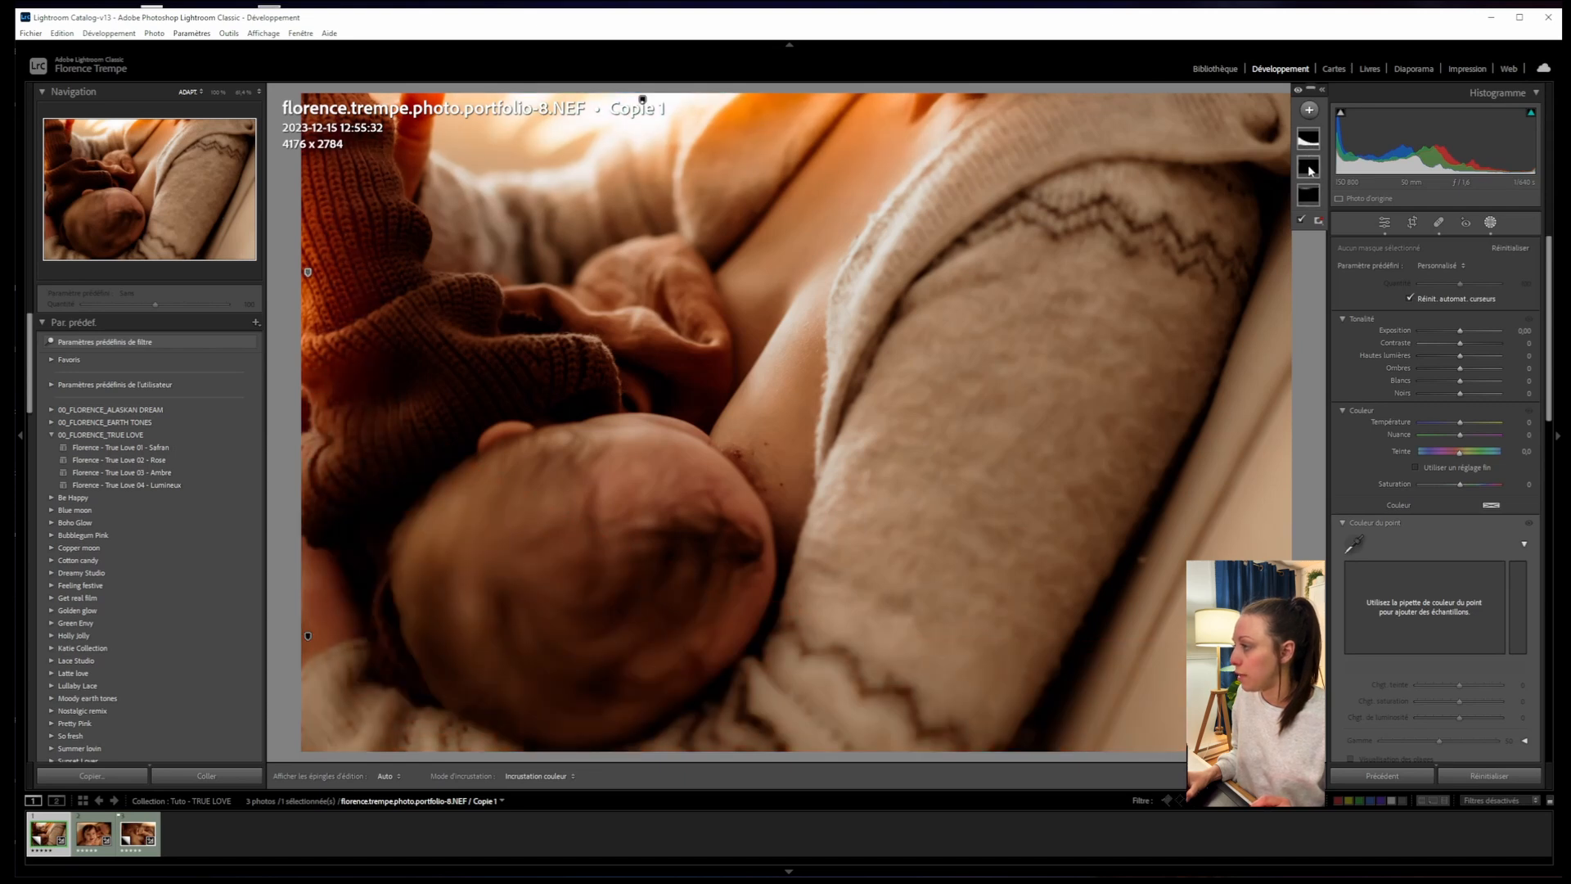
click(1308, 167)
click(642, 100)
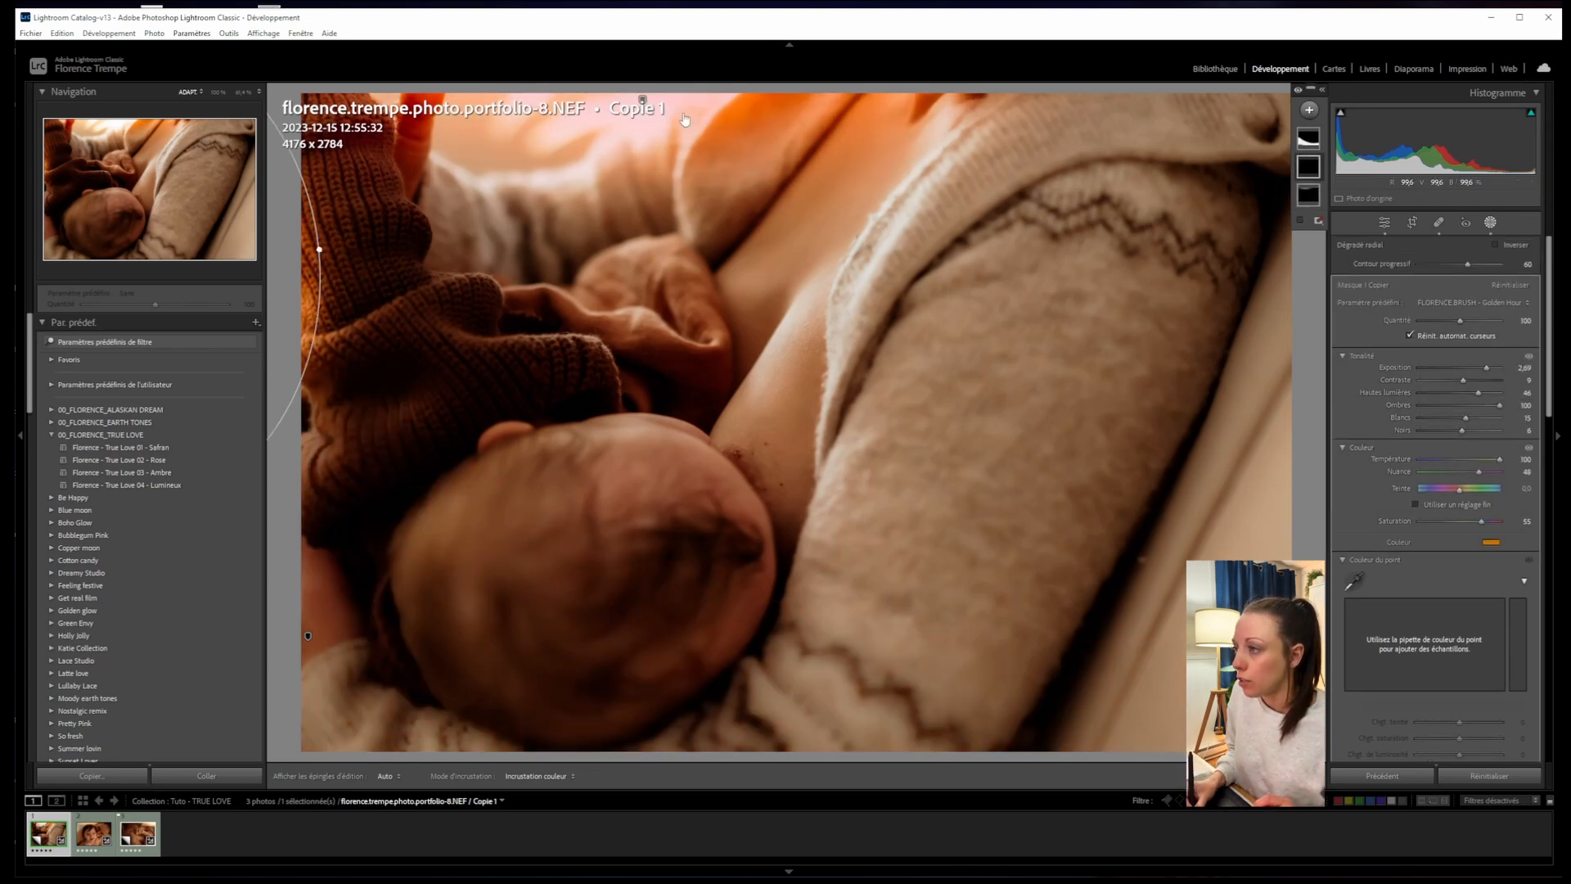
mouse_move(702, 118)
mouse_down()
mouse_move(702, 94)
mouse_move(686, 113)
mouse_up()
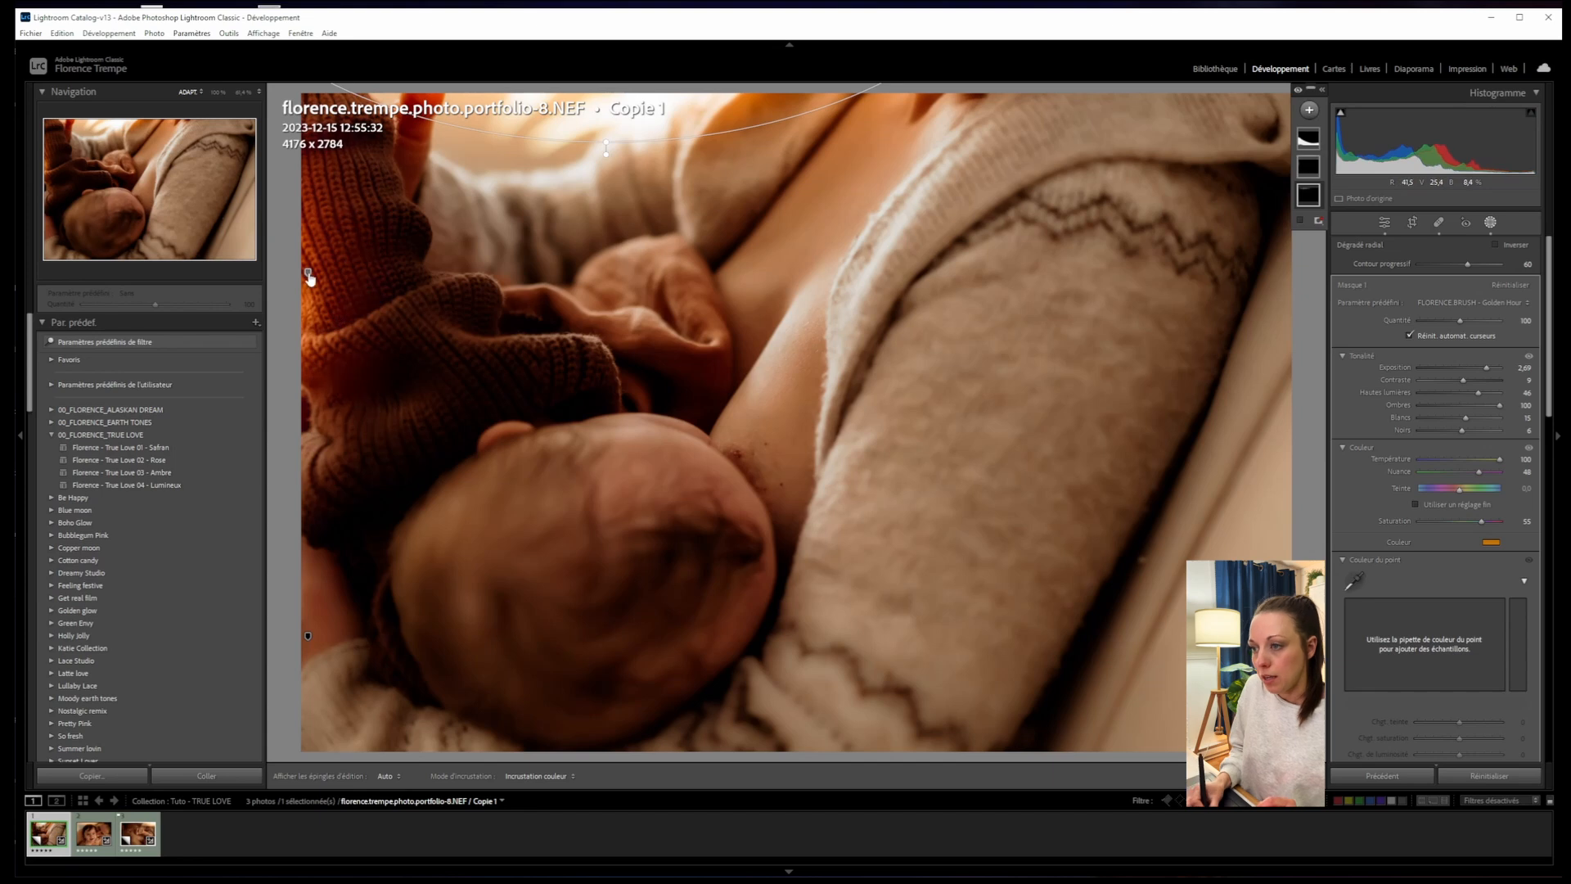
- Move the Masque 1 Copier radial glow lower along the left edge
click(309, 275)
drag(292, 333, 286, 478)
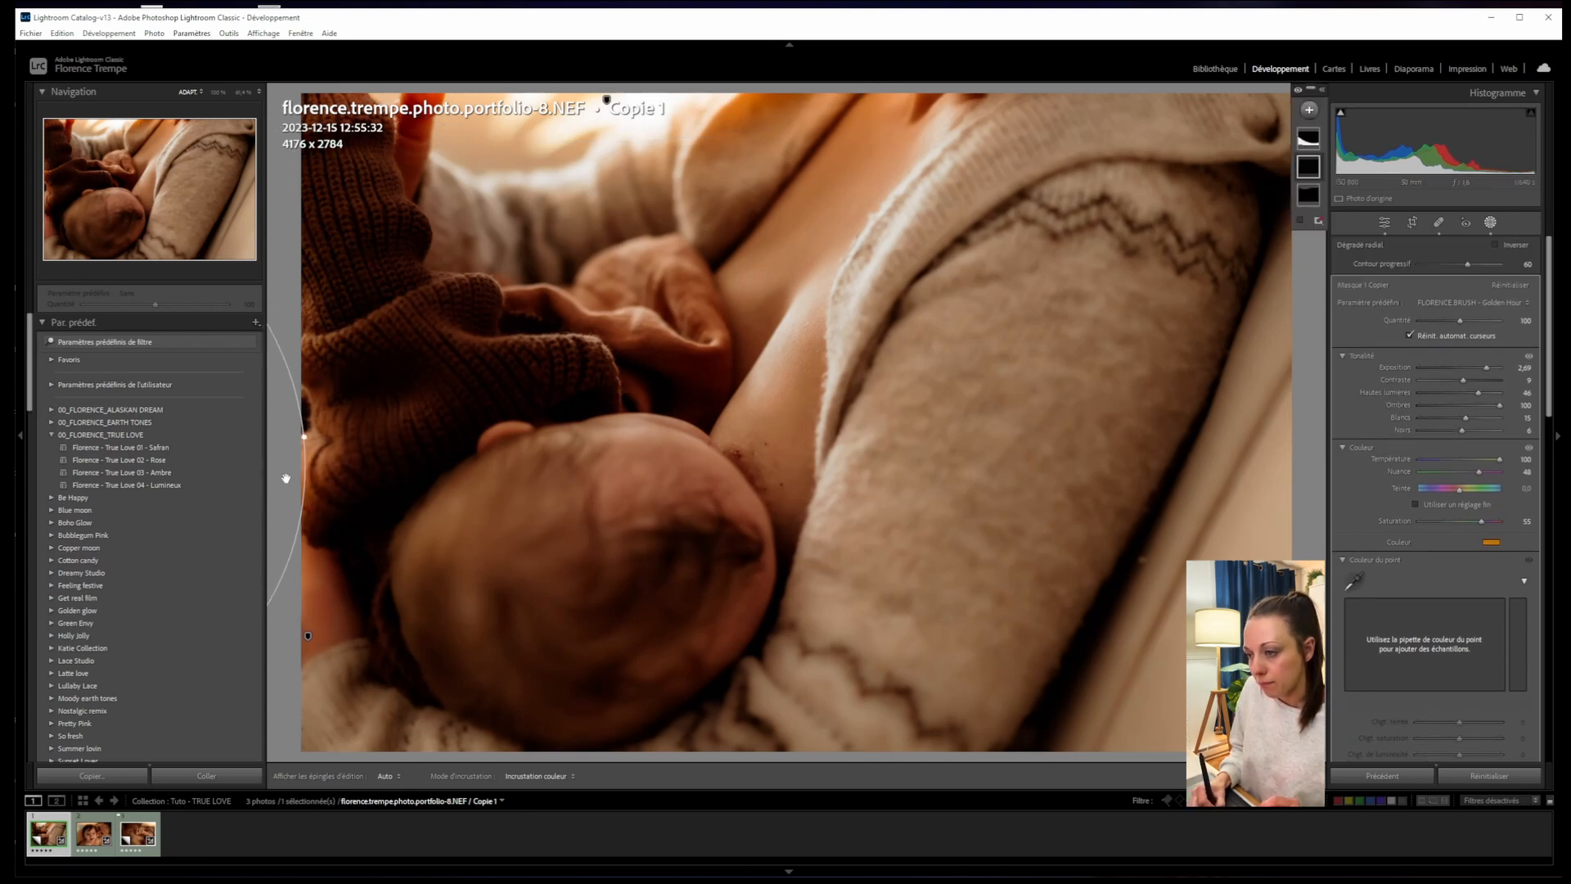
click(1309, 109)
- Add a FLORENCE.BRUSH - Éclat brush mask and paint it over the brown knit sleeve
click(1322, 226)
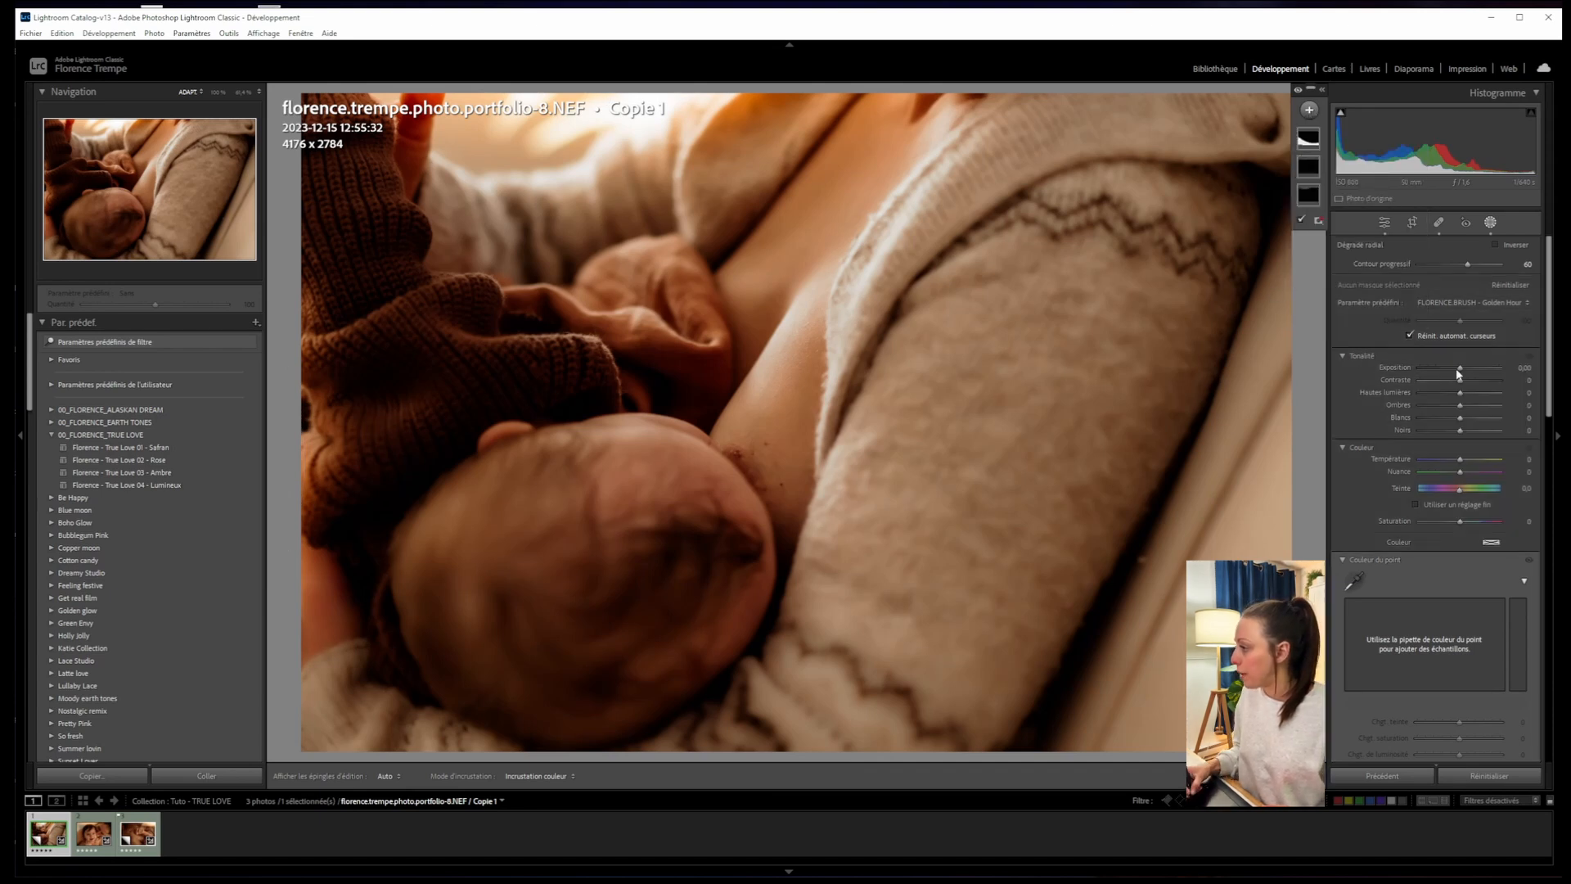
click(1481, 365)
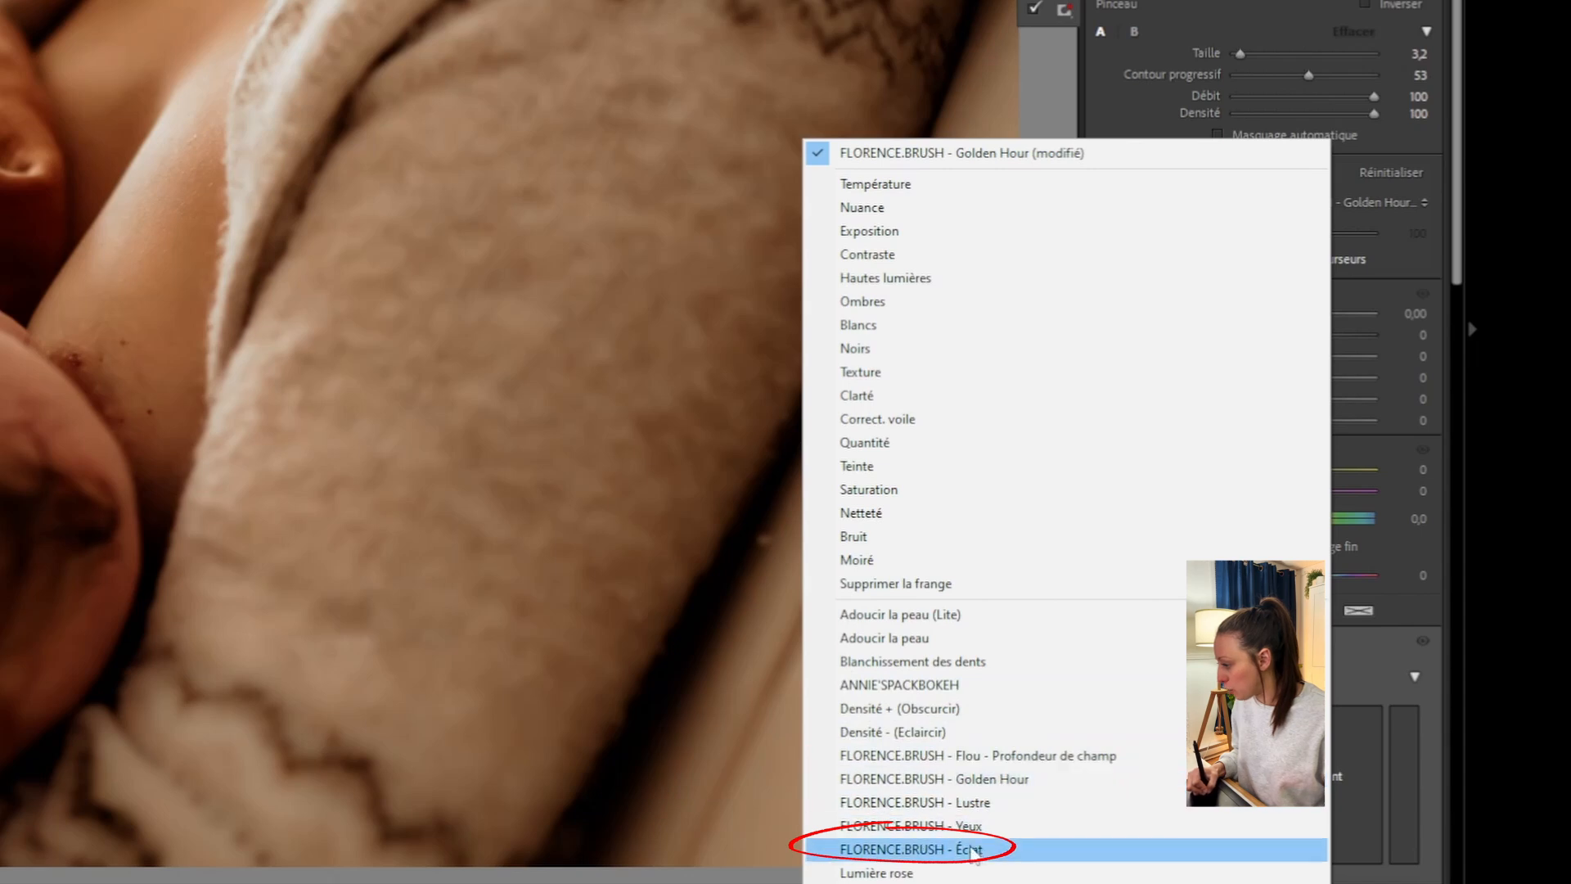
click(974, 850)
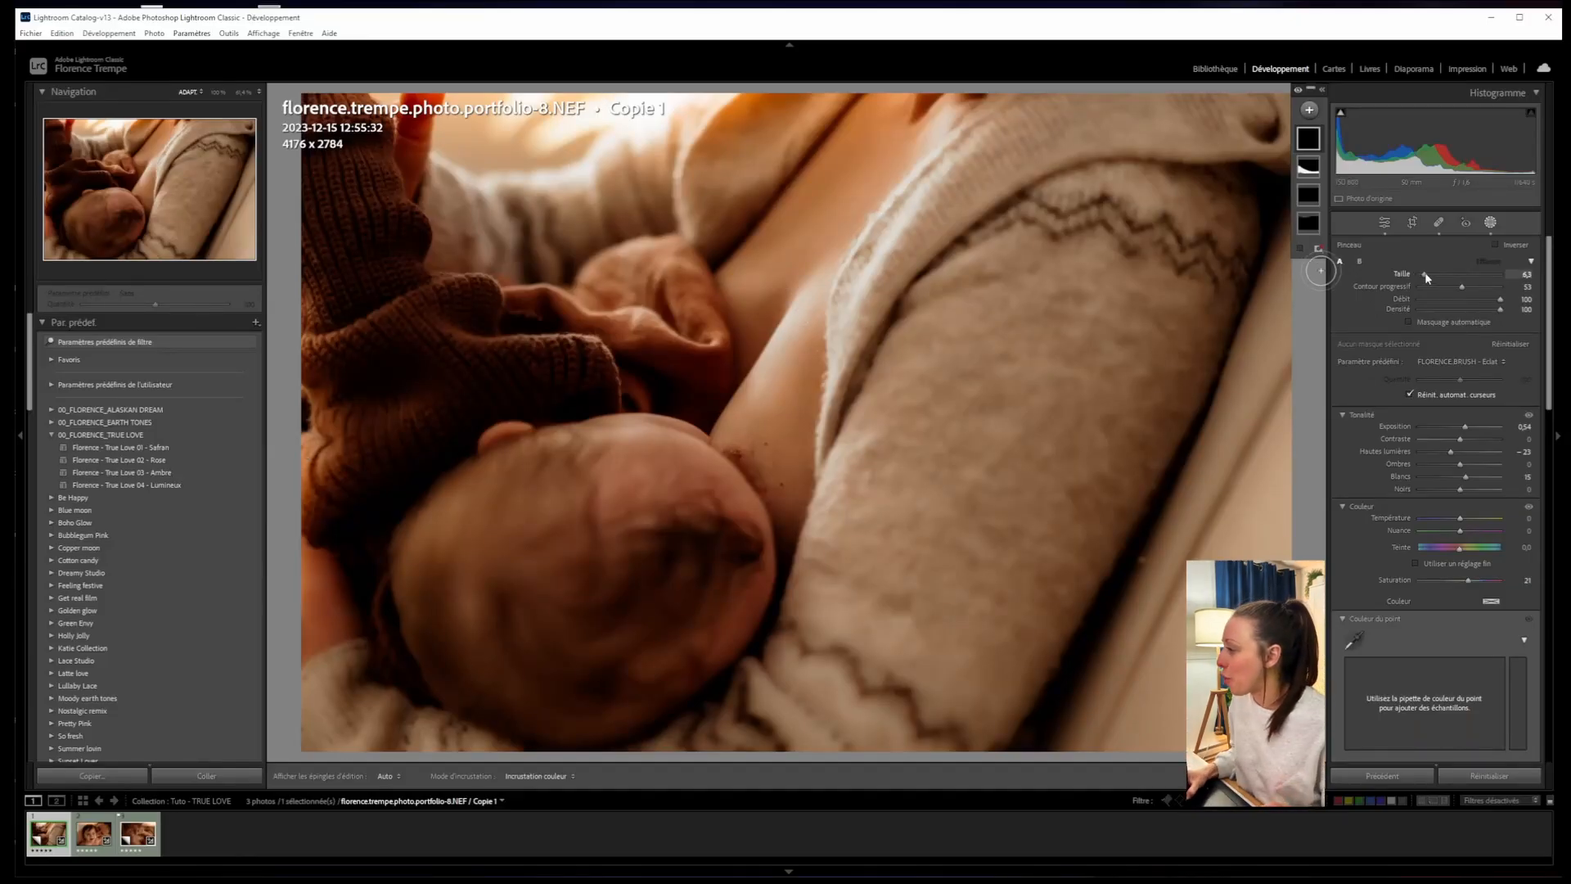
mouse_move(1425, 276)
mouse_down()
mouse_move(1482, 289)
mouse_move(1426, 278)
mouse_up()
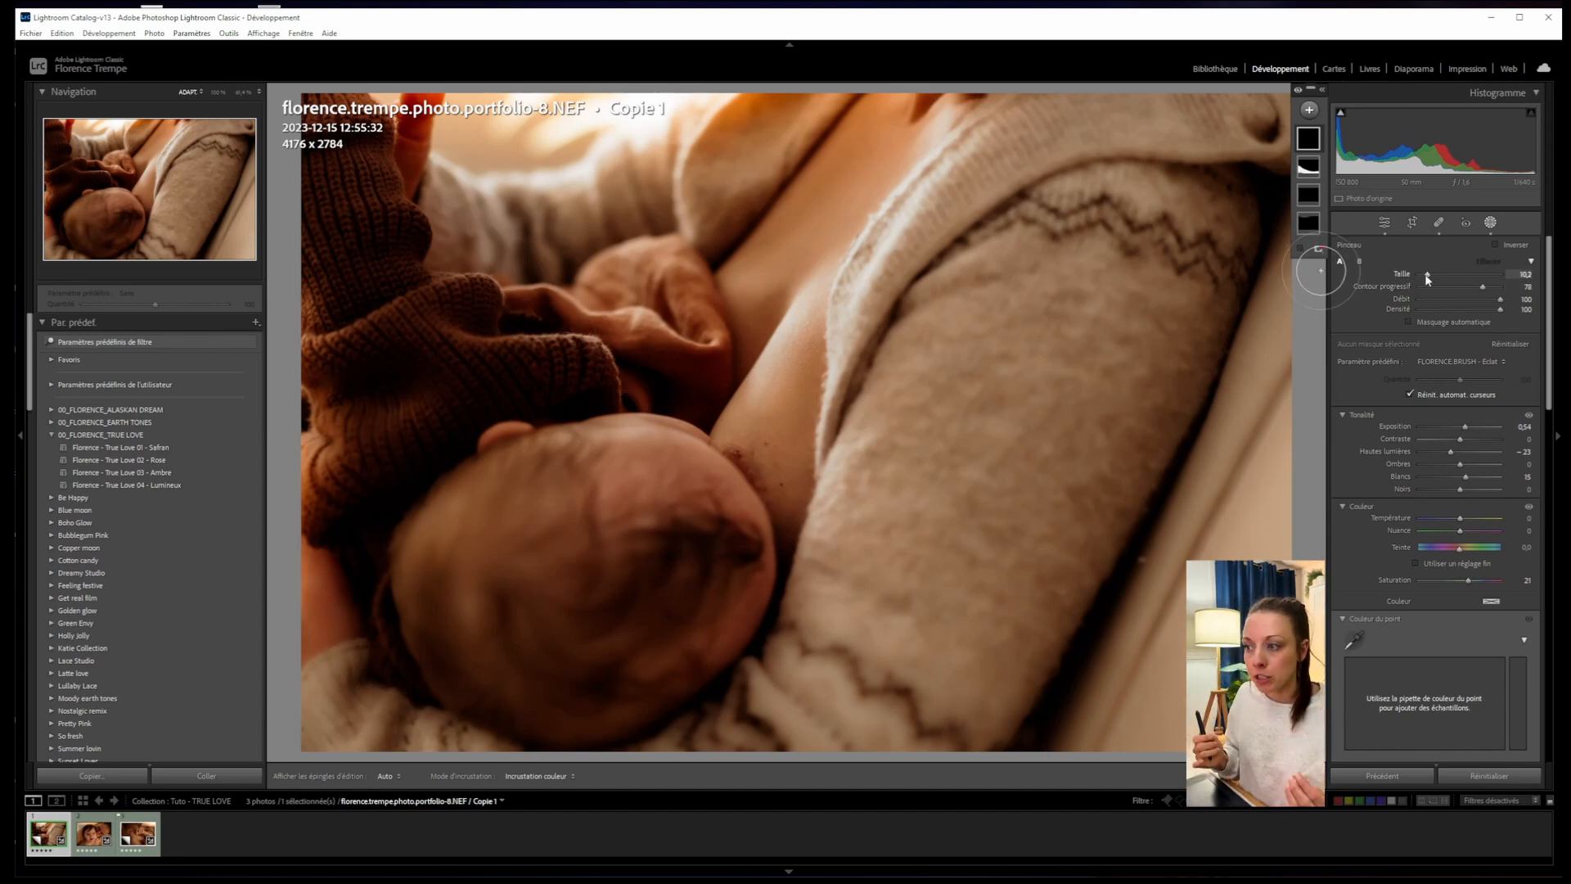
key(bracketleft)
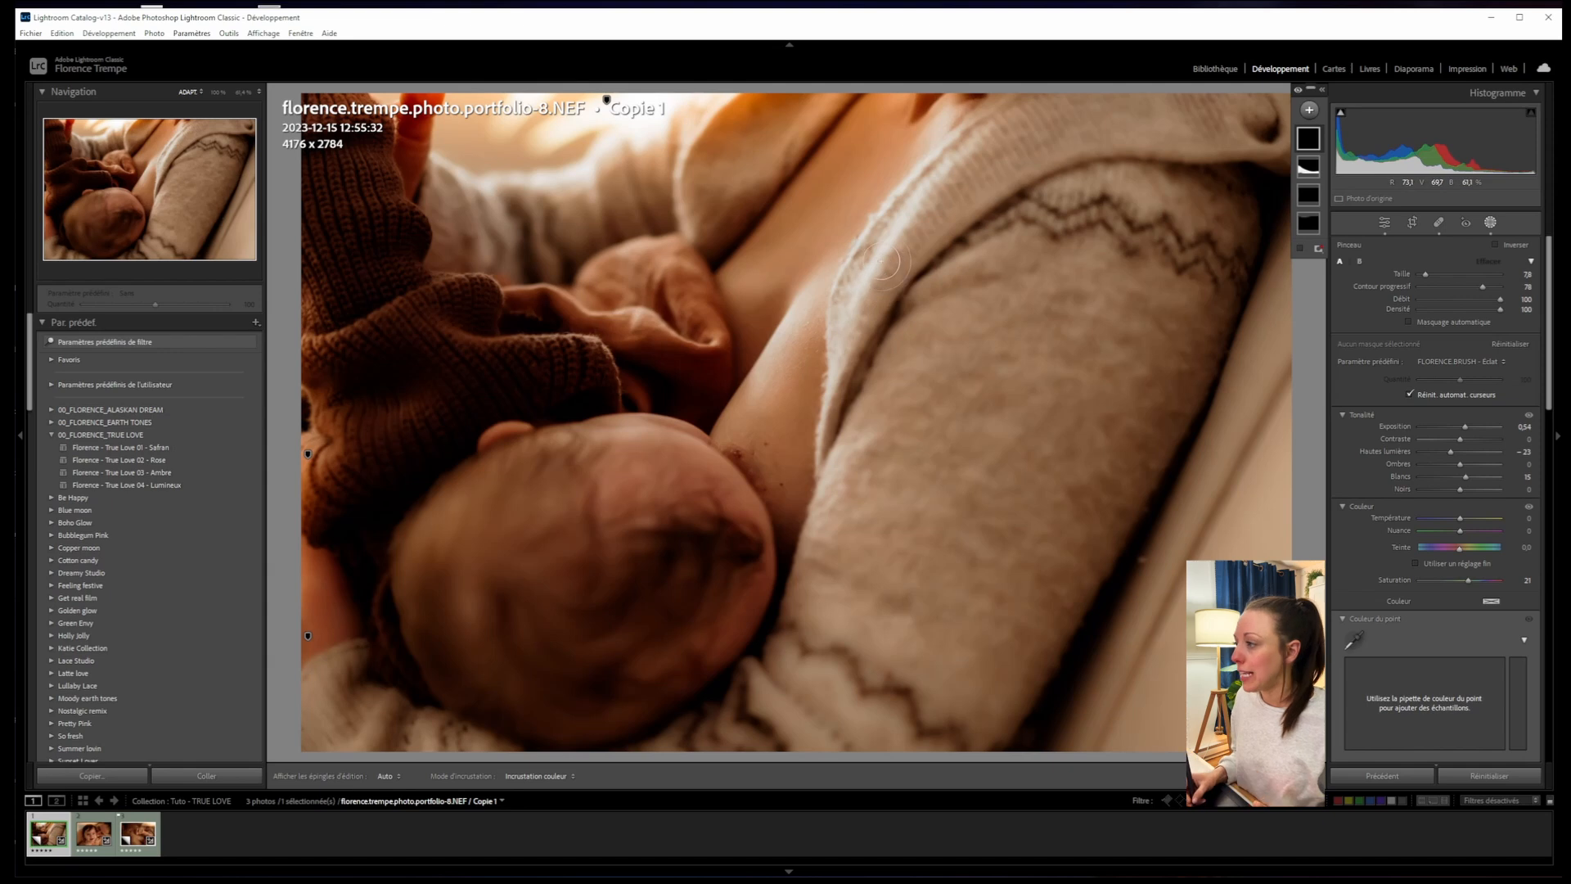
mouse_move(329, 341)
mouse_down()
mouse_move(425, 329)
mouse_move(450, 368)
mouse_move(420, 282)
mouse_move(332, 292)
mouse_move(316, 246)
mouse_move(385, 274)
mouse_up()
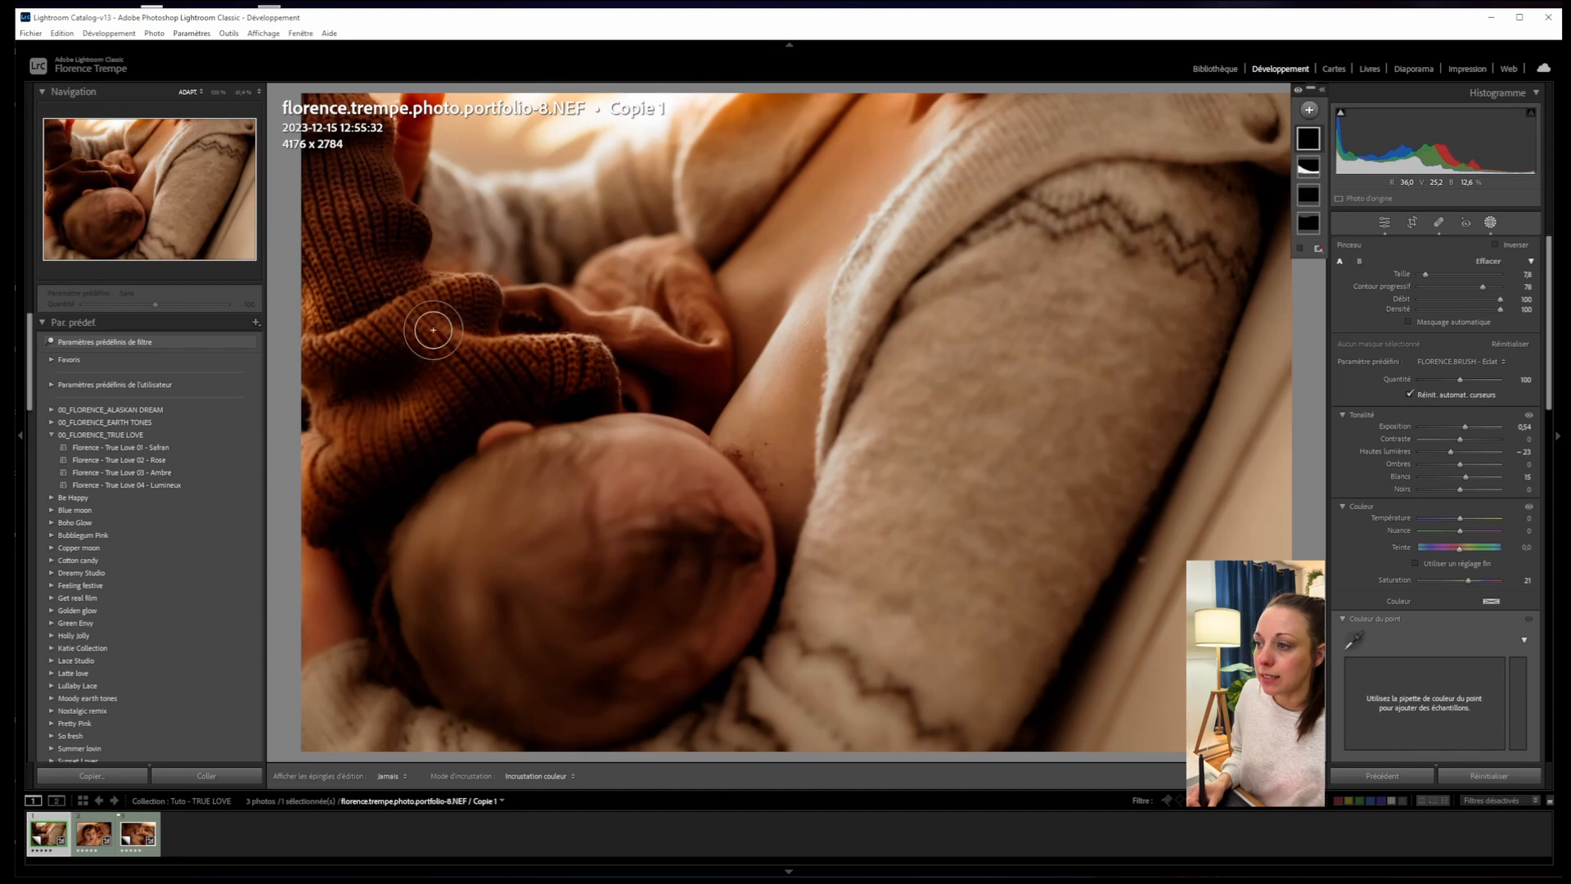
- Set mask saturation to 10, repaint the sleeve with a smaller brush, and settle exposure at 0.47
drag(1476, 582, 1461, 581)
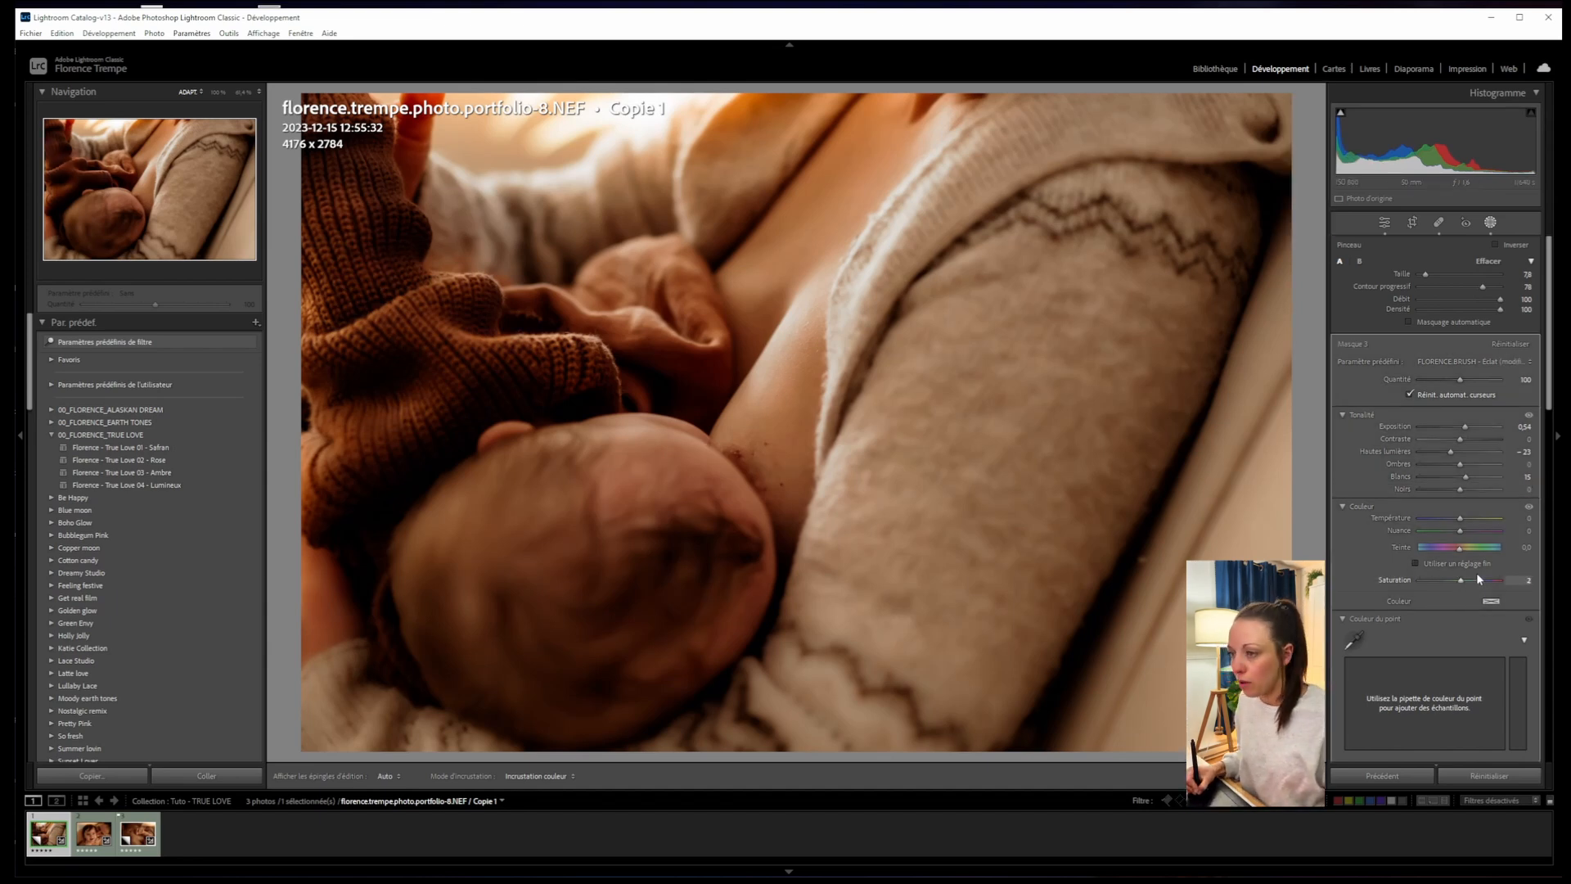
drag(1465, 429, 1460, 426)
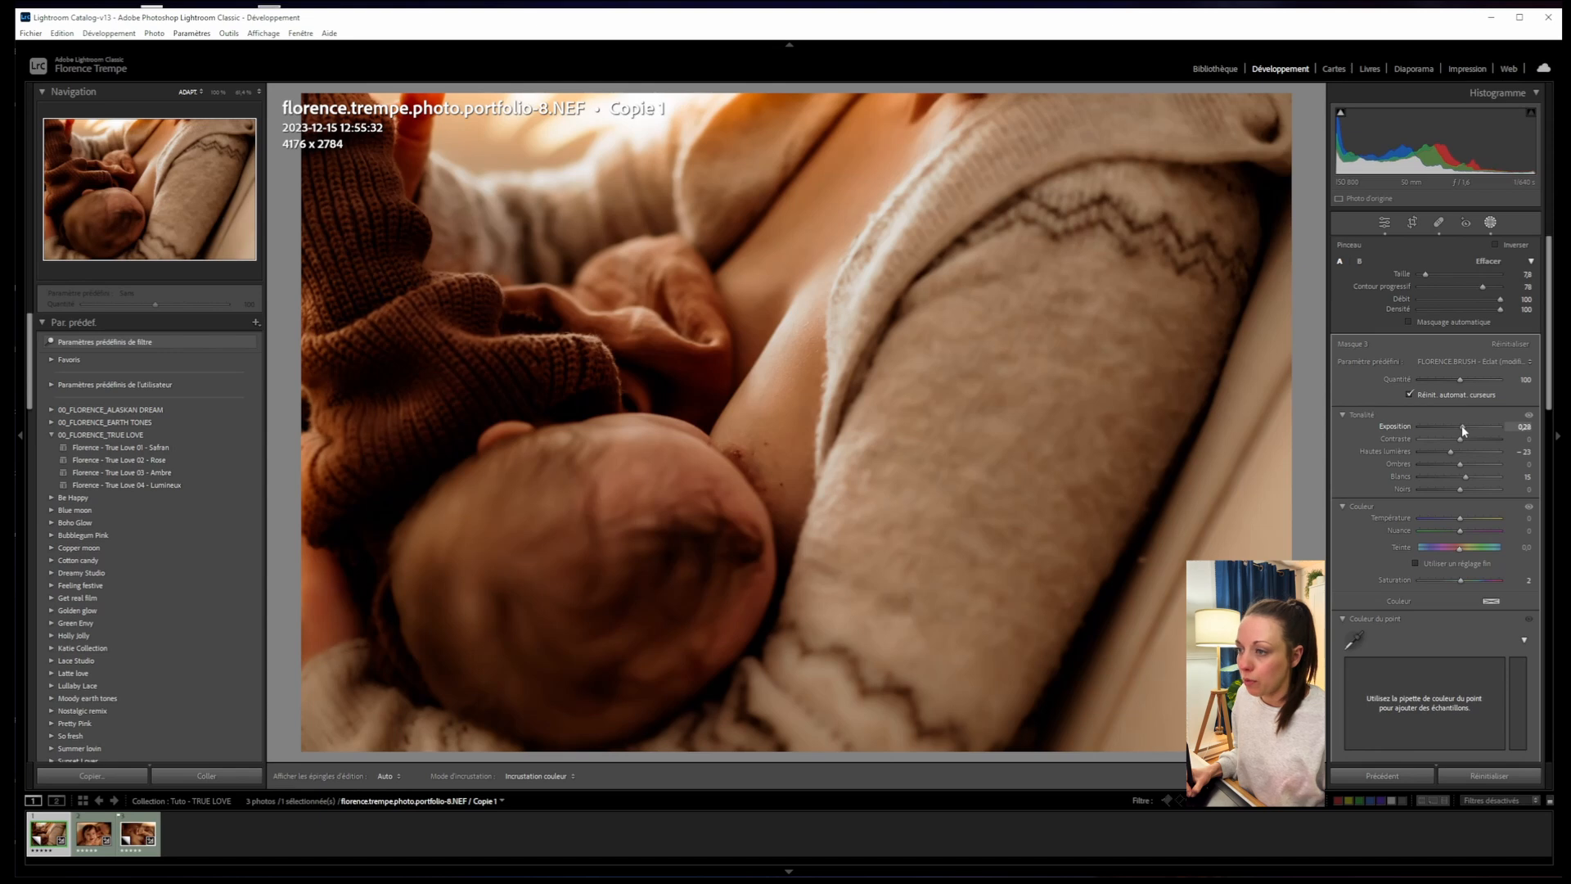
drag(1427, 275, 1424, 274)
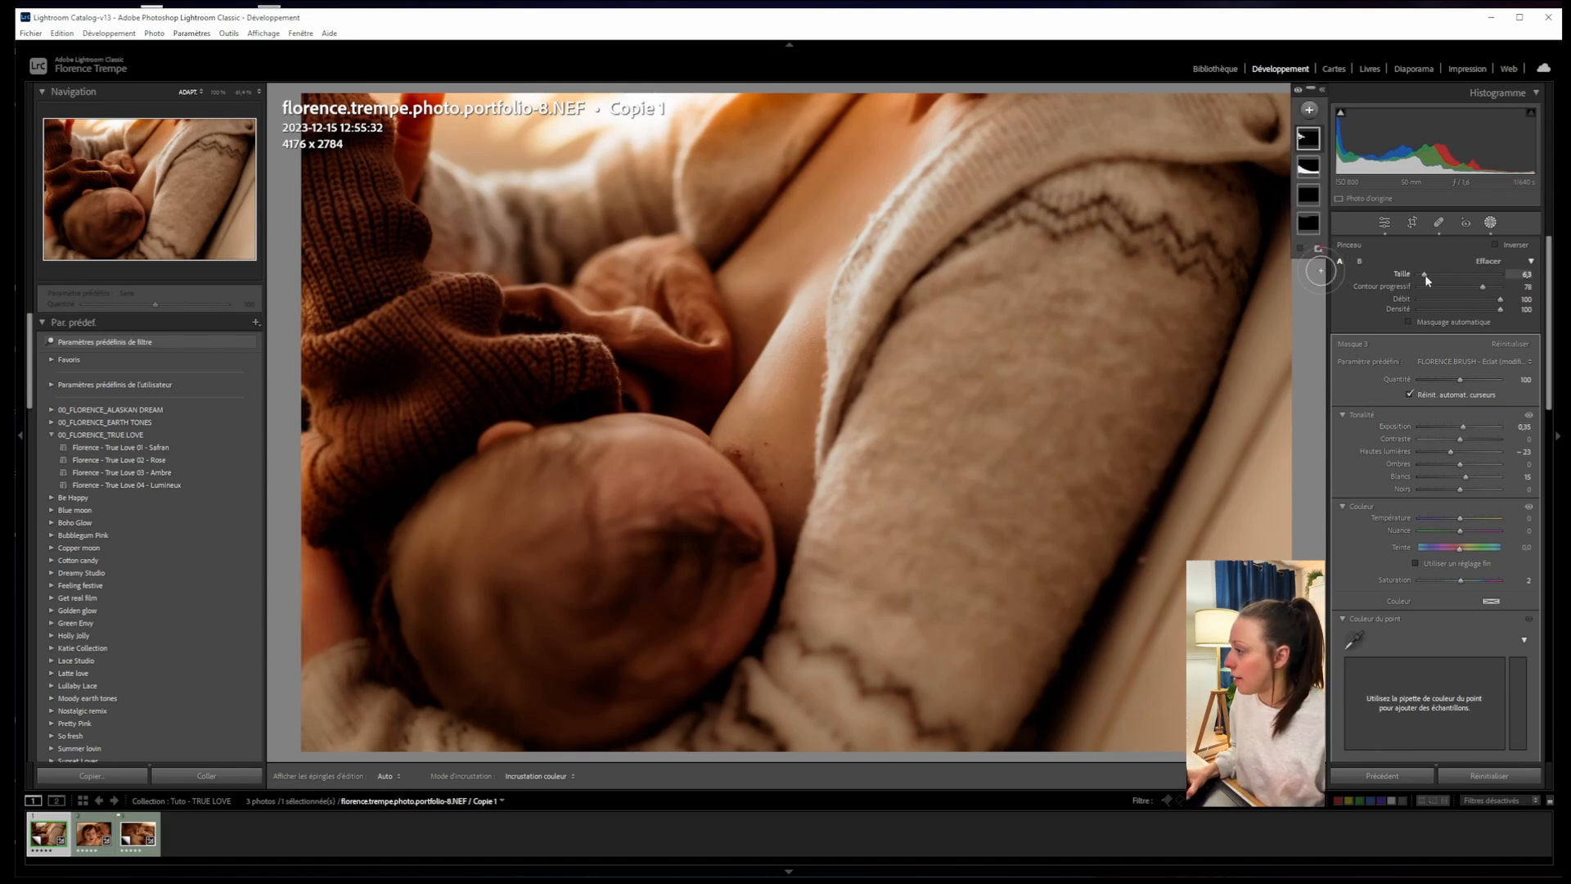
mouse_move(532, 363)
mouse_down()
mouse_move(581, 360)
mouse_move(448, 362)
mouse_move(384, 438)
mouse_move(446, 344)
mouse_move(431, 302)
mouse_move(488, 308)
mouse_move(462, 281)
mouse_move(390, 270)
mouse_move(321, 327)
mouse_move(338, 251)
mouse_move(403, 206)
mouse_move(371, 182)
mouse_up()
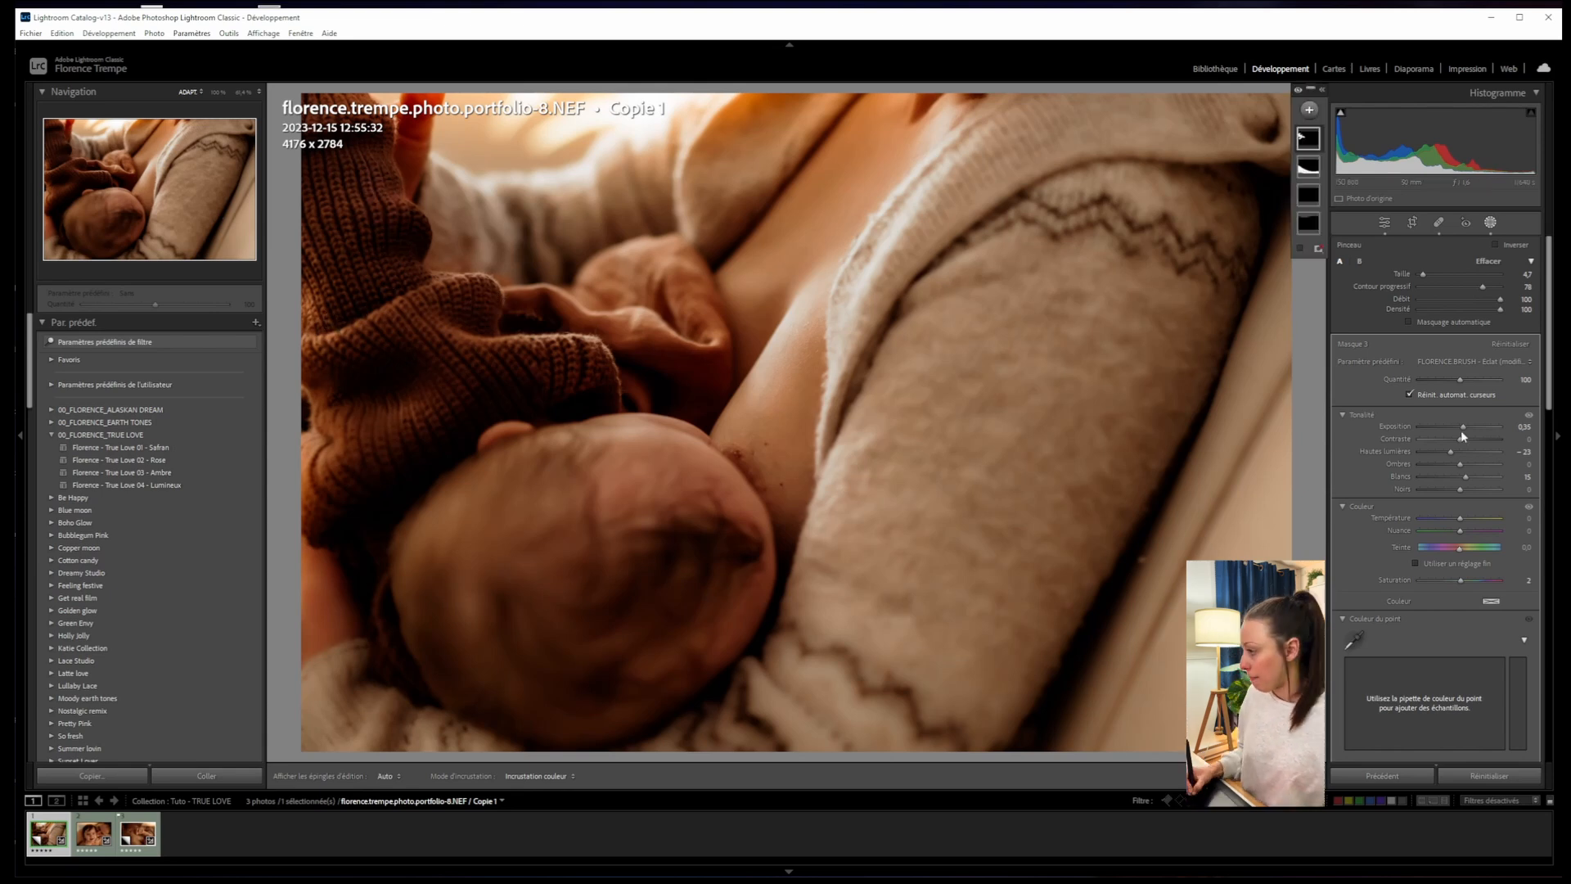
drag(1461, 430, 1464, 428)
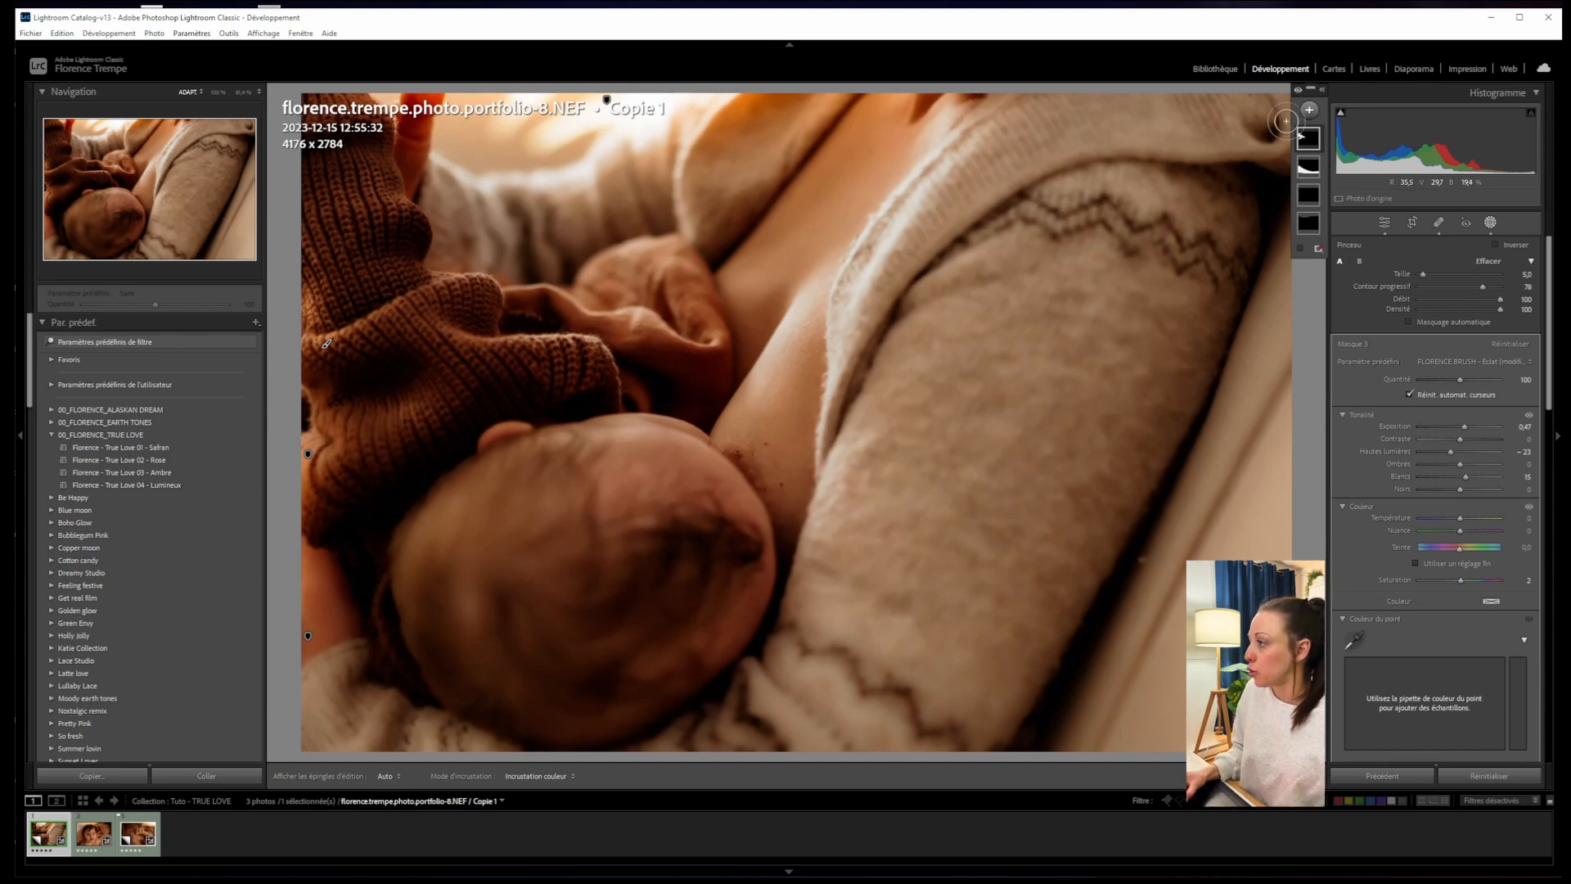
click(1309, 111)
- Paint a new FLORENCE.BRUSH - Eclat brush mask over the brown wrap
click(1318, 224)
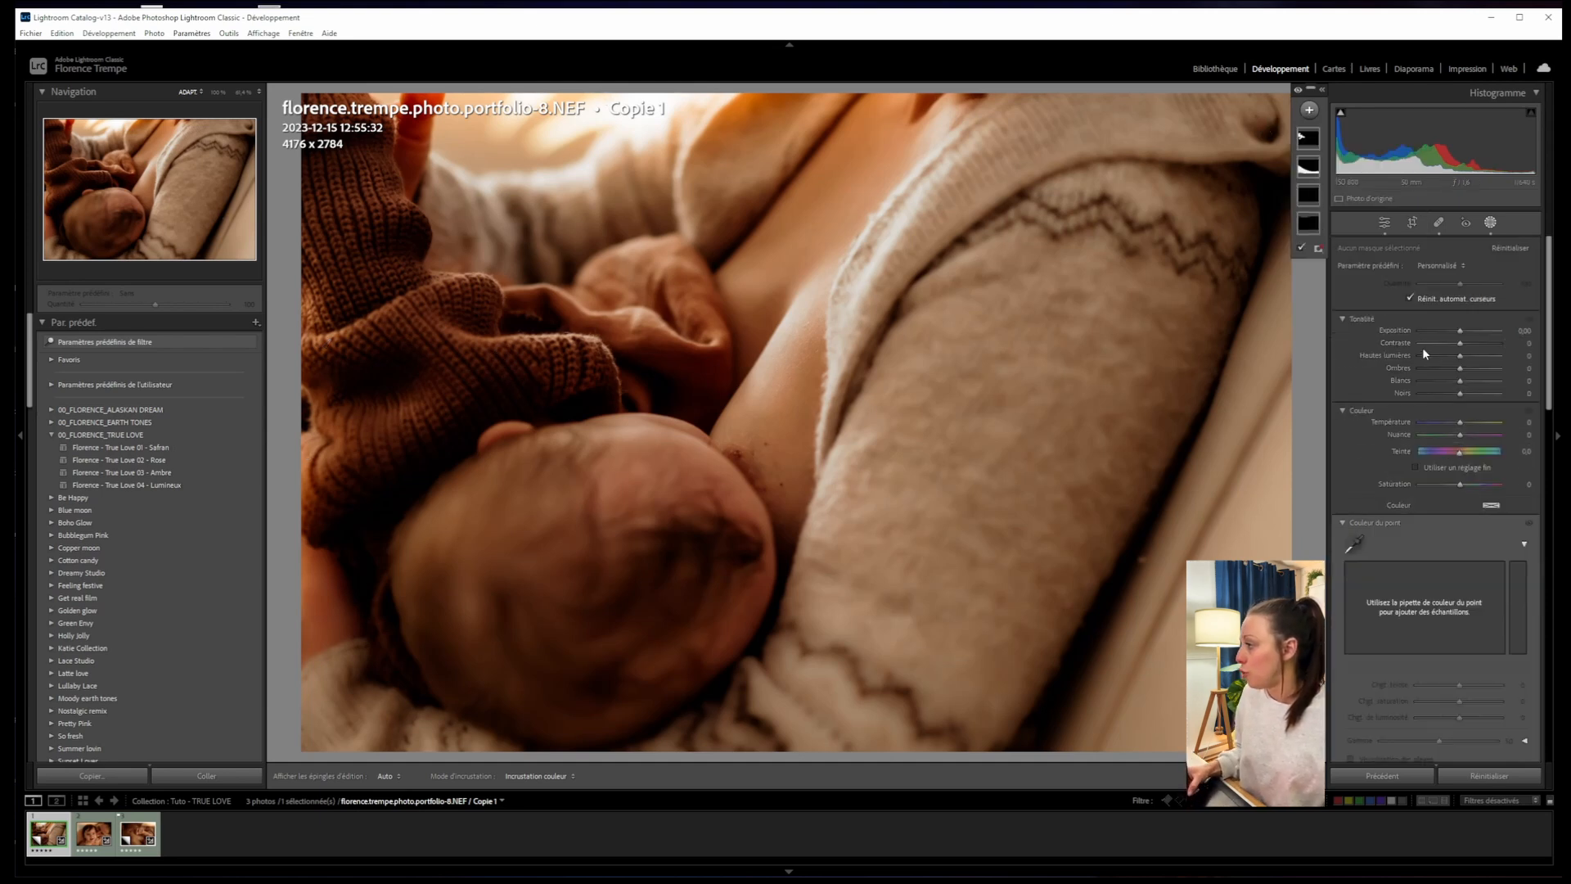
click(1445, 361)
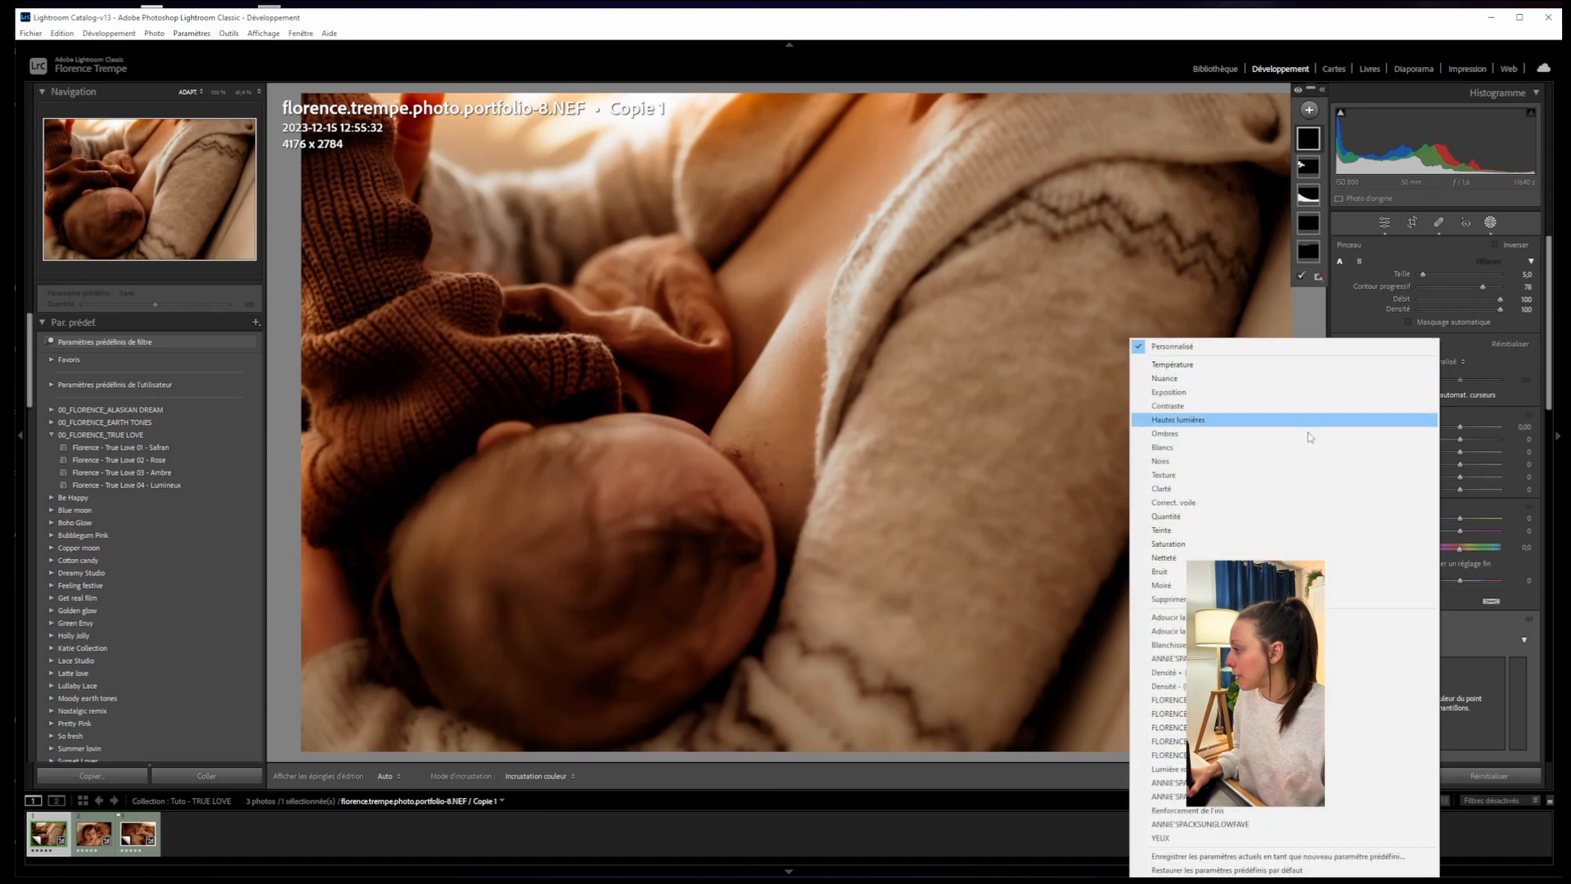
click(1407, 754)
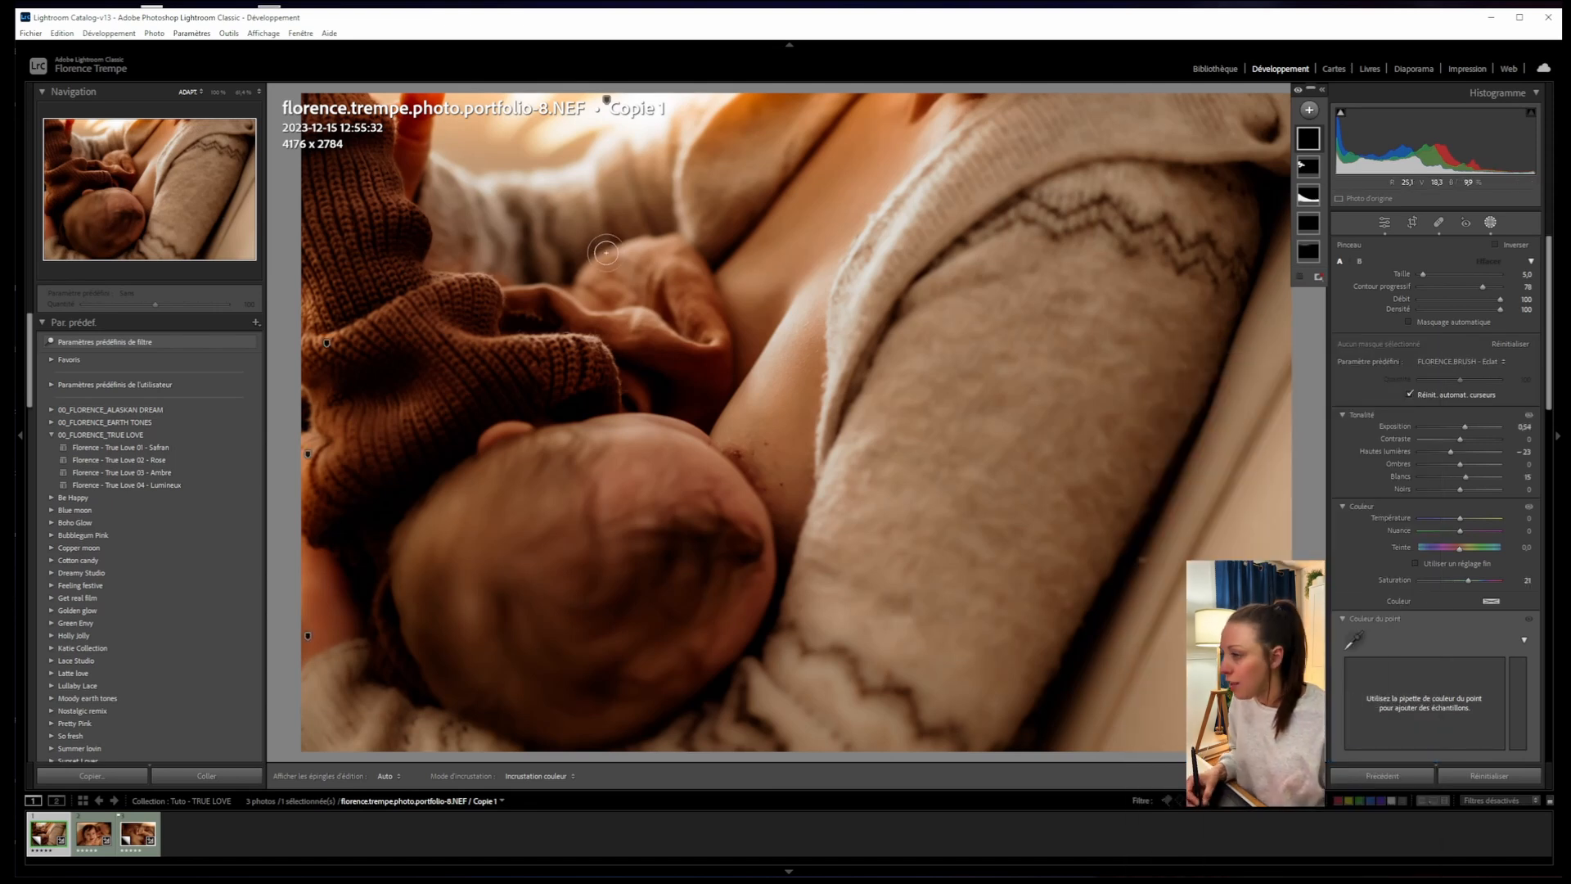
mouse_move(529, 301)
mouse_down()
mouse_move(688, 353)
mouse_move(612, 306)
mouse_move(655, 309)
mouse_move(626, 278)
mouse_move(658, 260)
mouse_move(708, 348)
mouse_move(652, 358)
mouse_move(691, 400)
mouse_move(701, 357)
mouse_move(523, 303)
mouse_up()
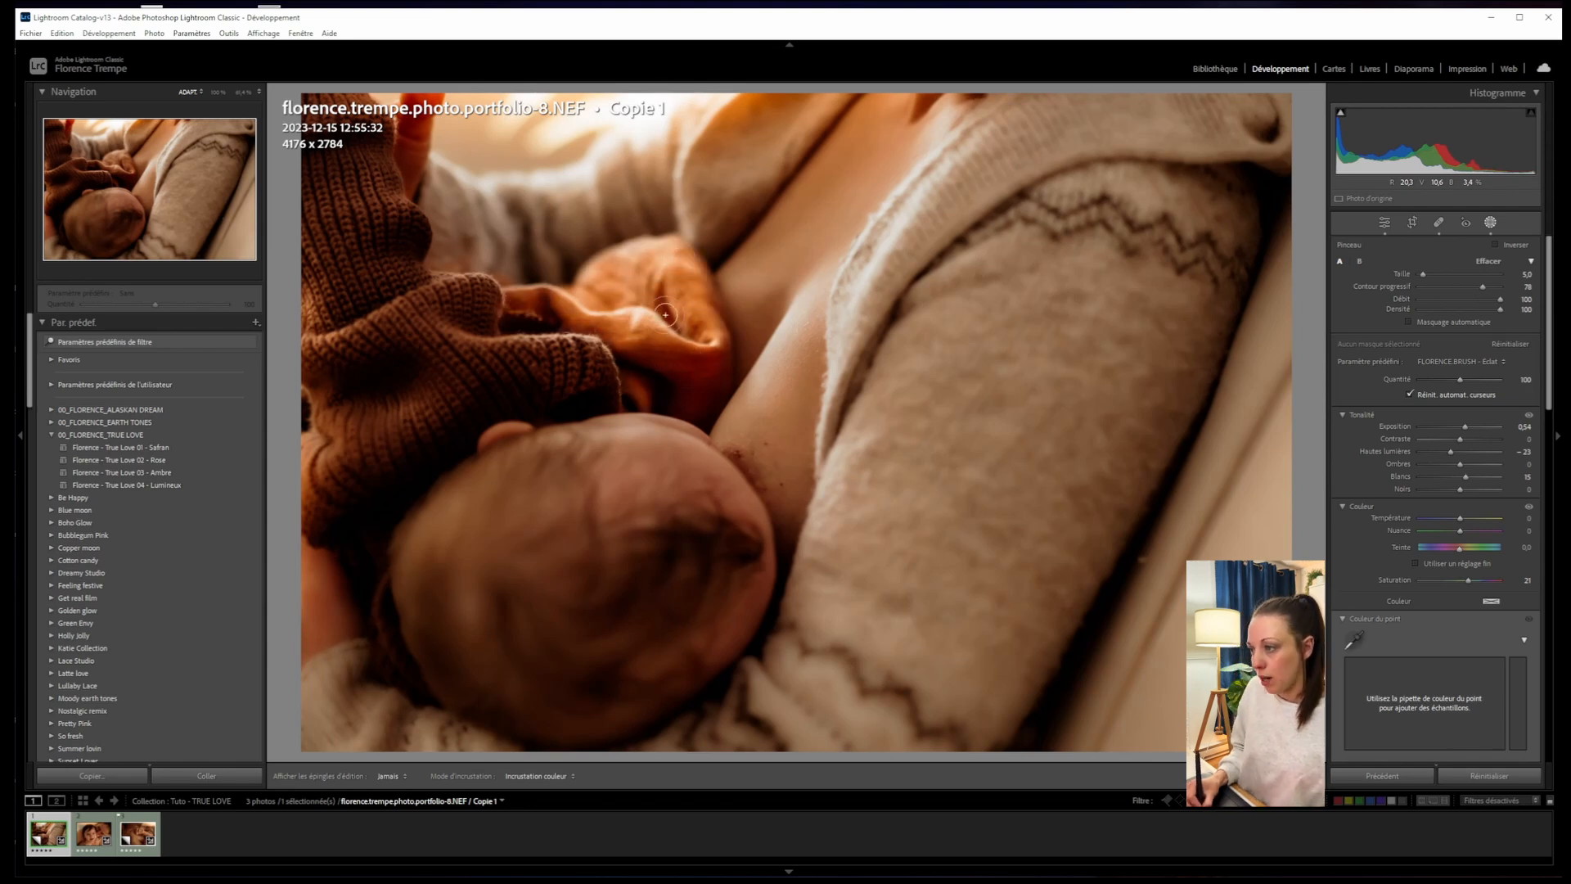
- Reset the mask's saturation to zero and lower its exposure to 0.09
double_click(1459, 579)
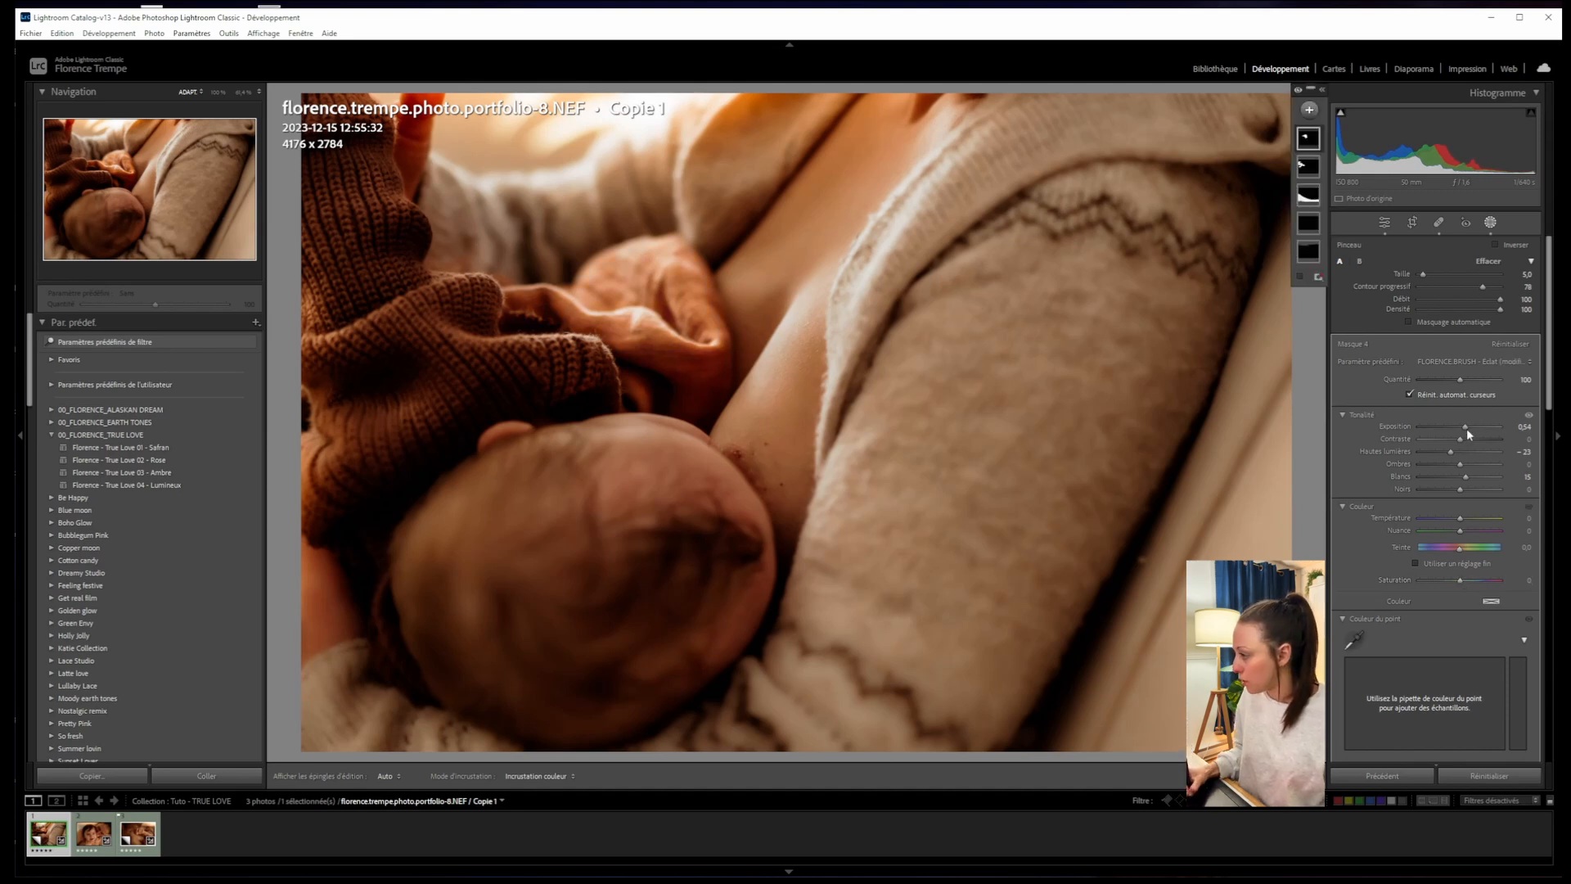
drag(1466, 428, 1463, 430)
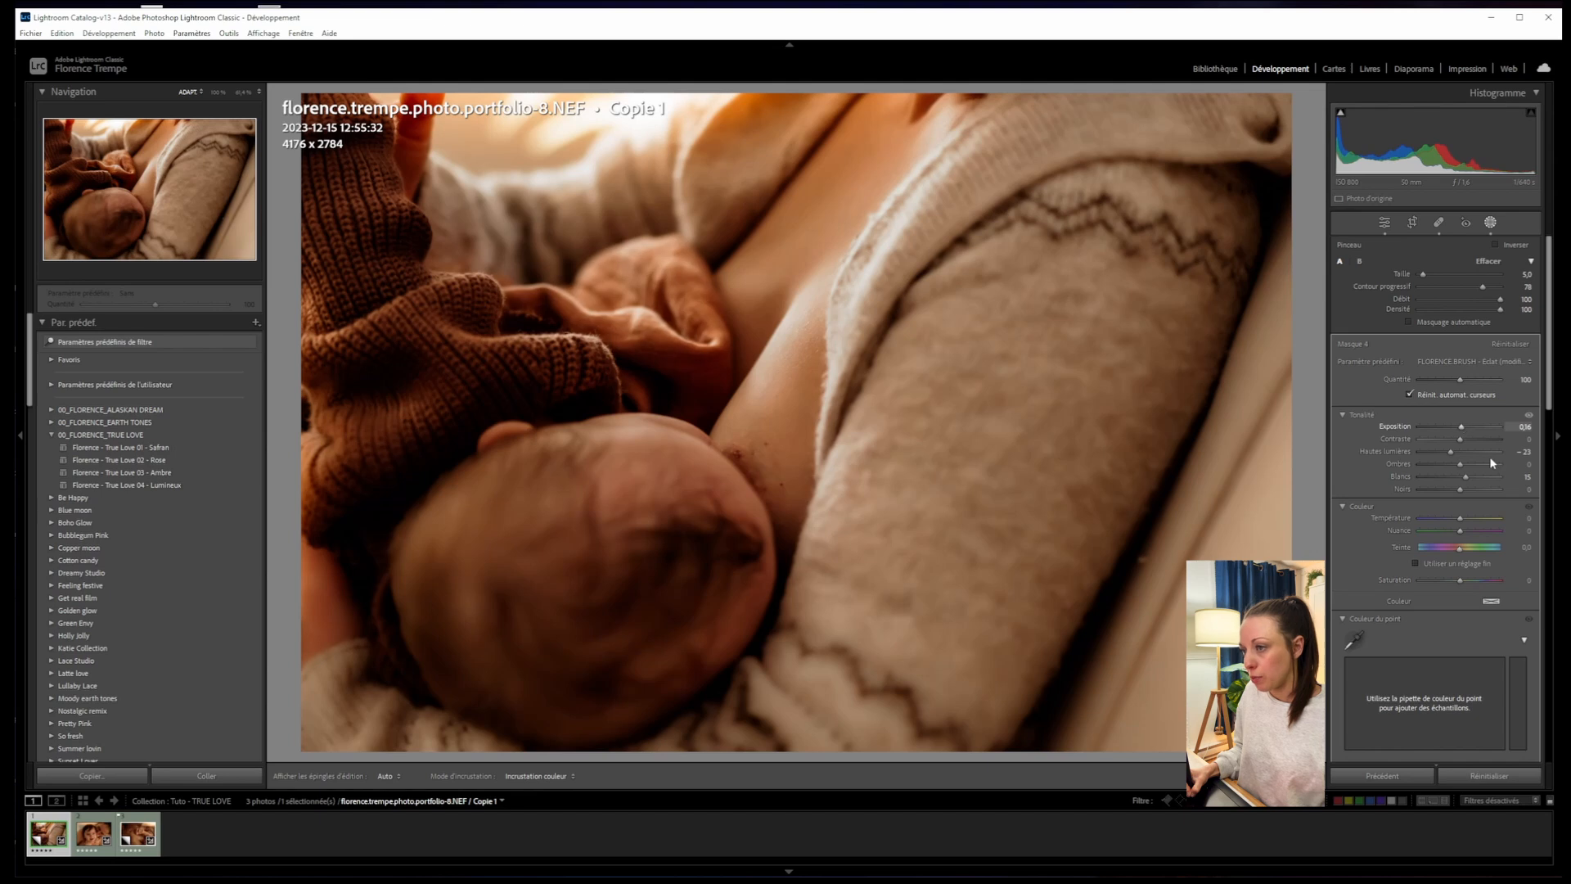
drag(1462, 432, 1460, 432)
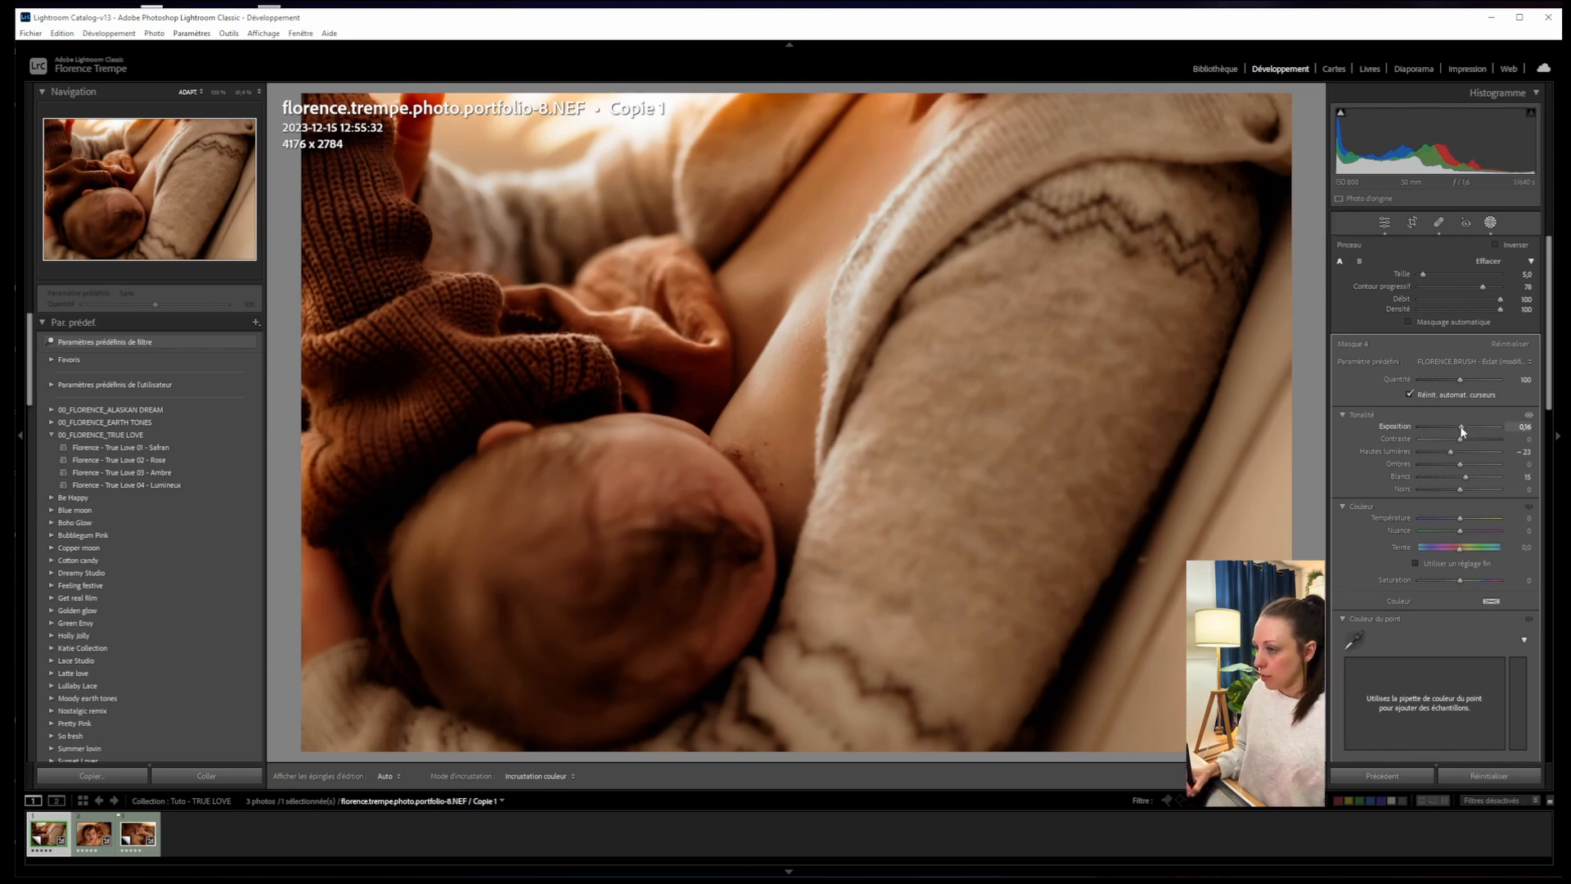
click(1306, 116)
- Paint a FLORENCE.BRUSH - Eclat brush mask, size 17.9, down the cream sweater
click(1314, 226)
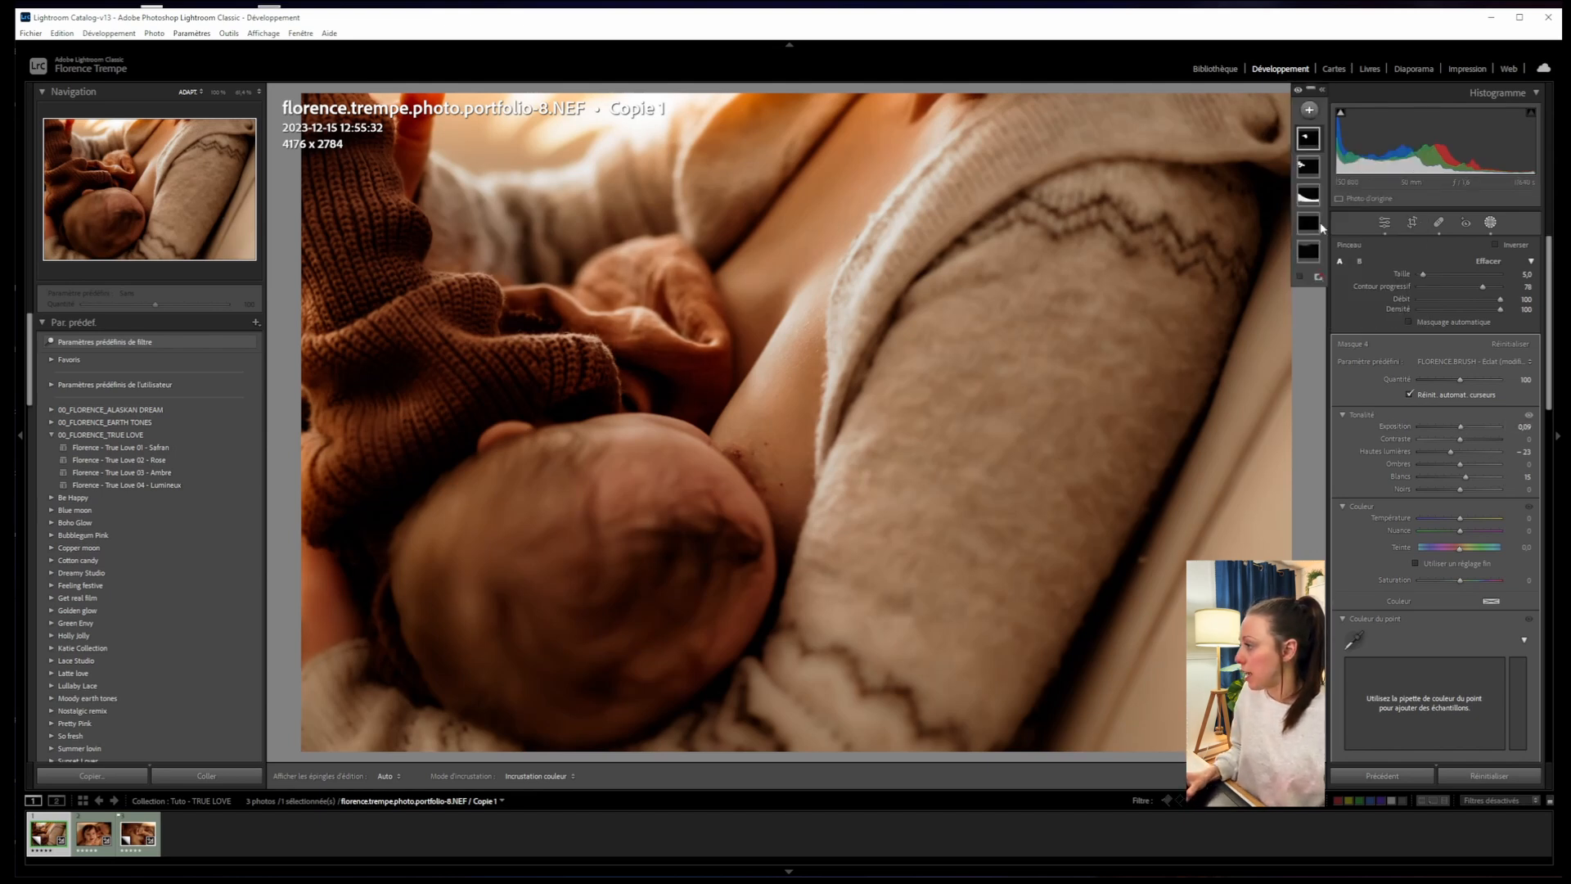
click(1453, 360)
click(1407, 756)
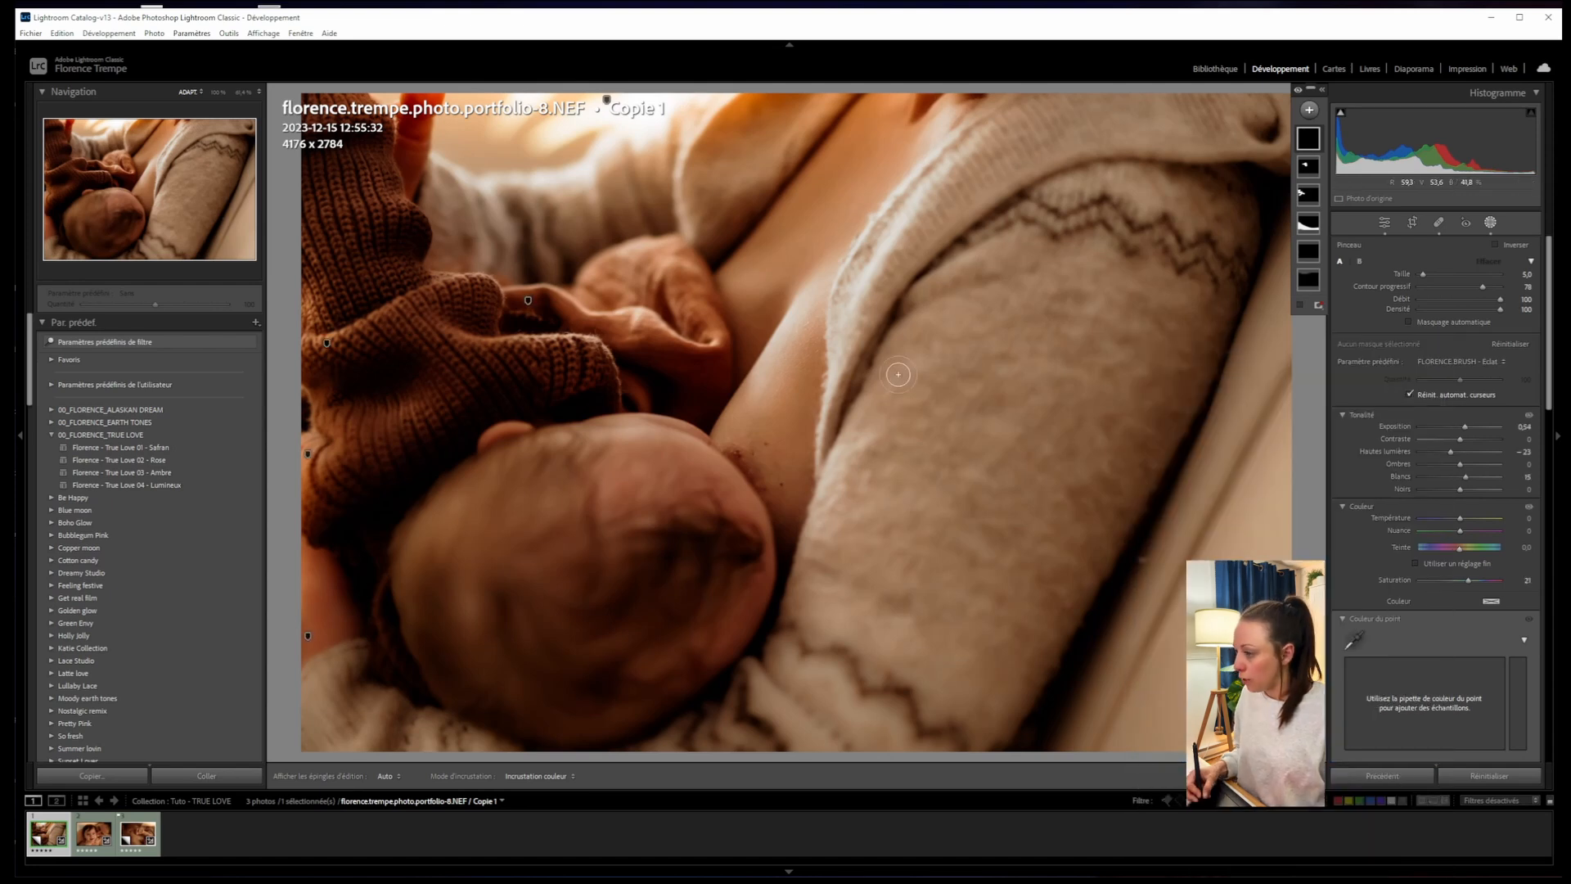
drag(1422, 275, 1433, 275)
mouse_move(965, 264)
mouse_down()
mouse_move(827, 572)
mouse_move(769, 643)
mouse_move(941, 204)
mouse_move(1087, 104)
mouse_move(1244, 159)
mouse_move(954, 387)
mouse_move(1088, 270)
mouse_move(835, 700)
mouse_move(744, 698)
mouse_up()
- Set the sweater mask's saturation to -4 and ease its exposure down to 0.28
double_click(1464, 580)
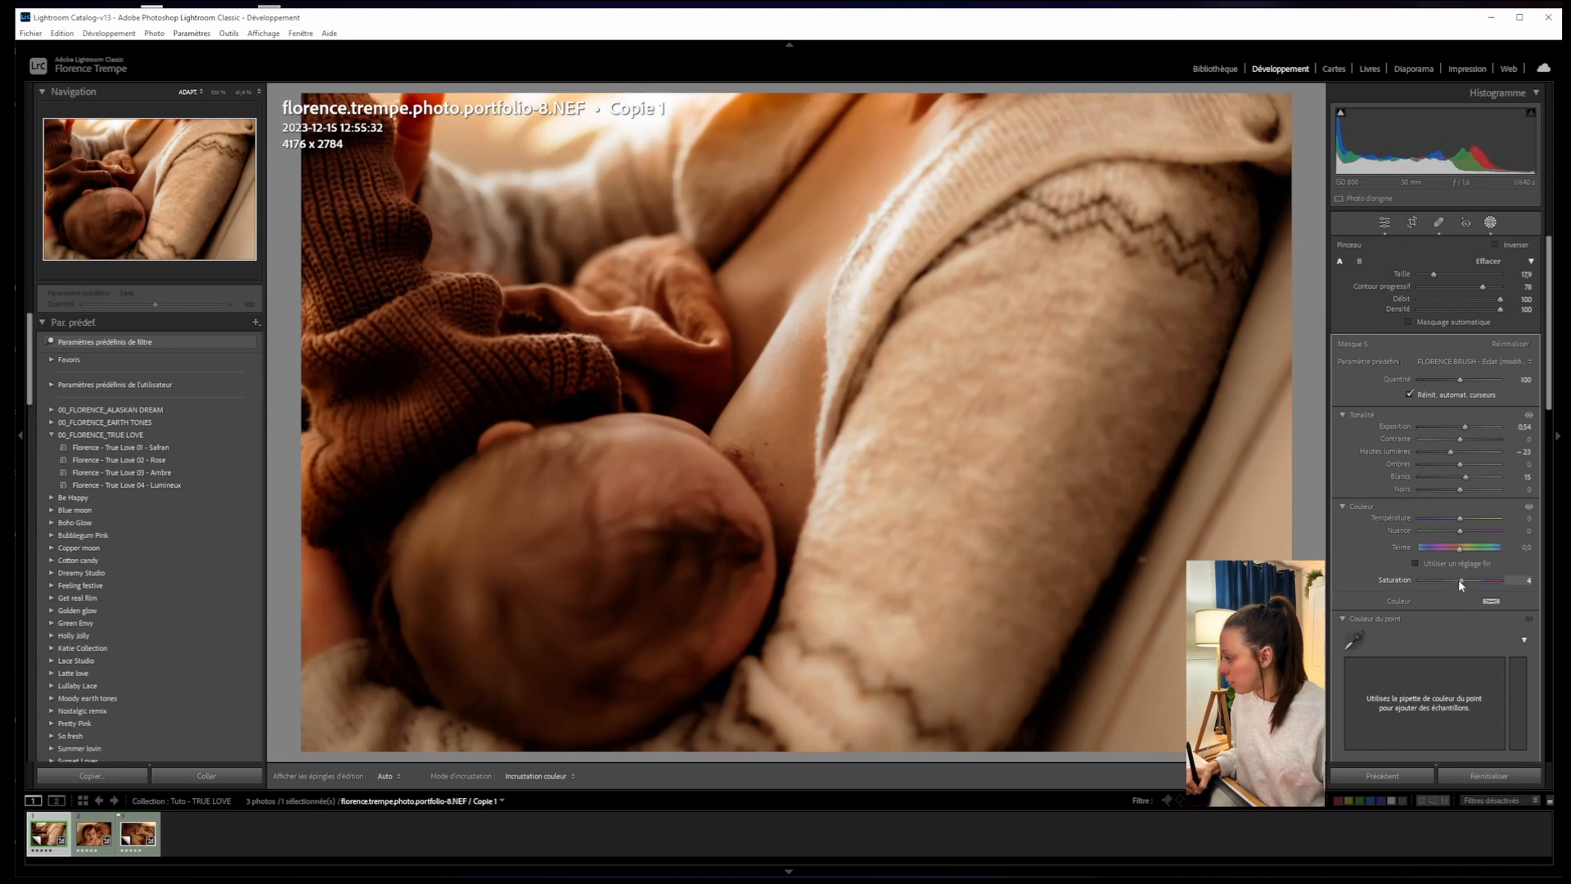
drag(1455, 577, 1453, 578)
drag(1464, 427, 1462, 429)
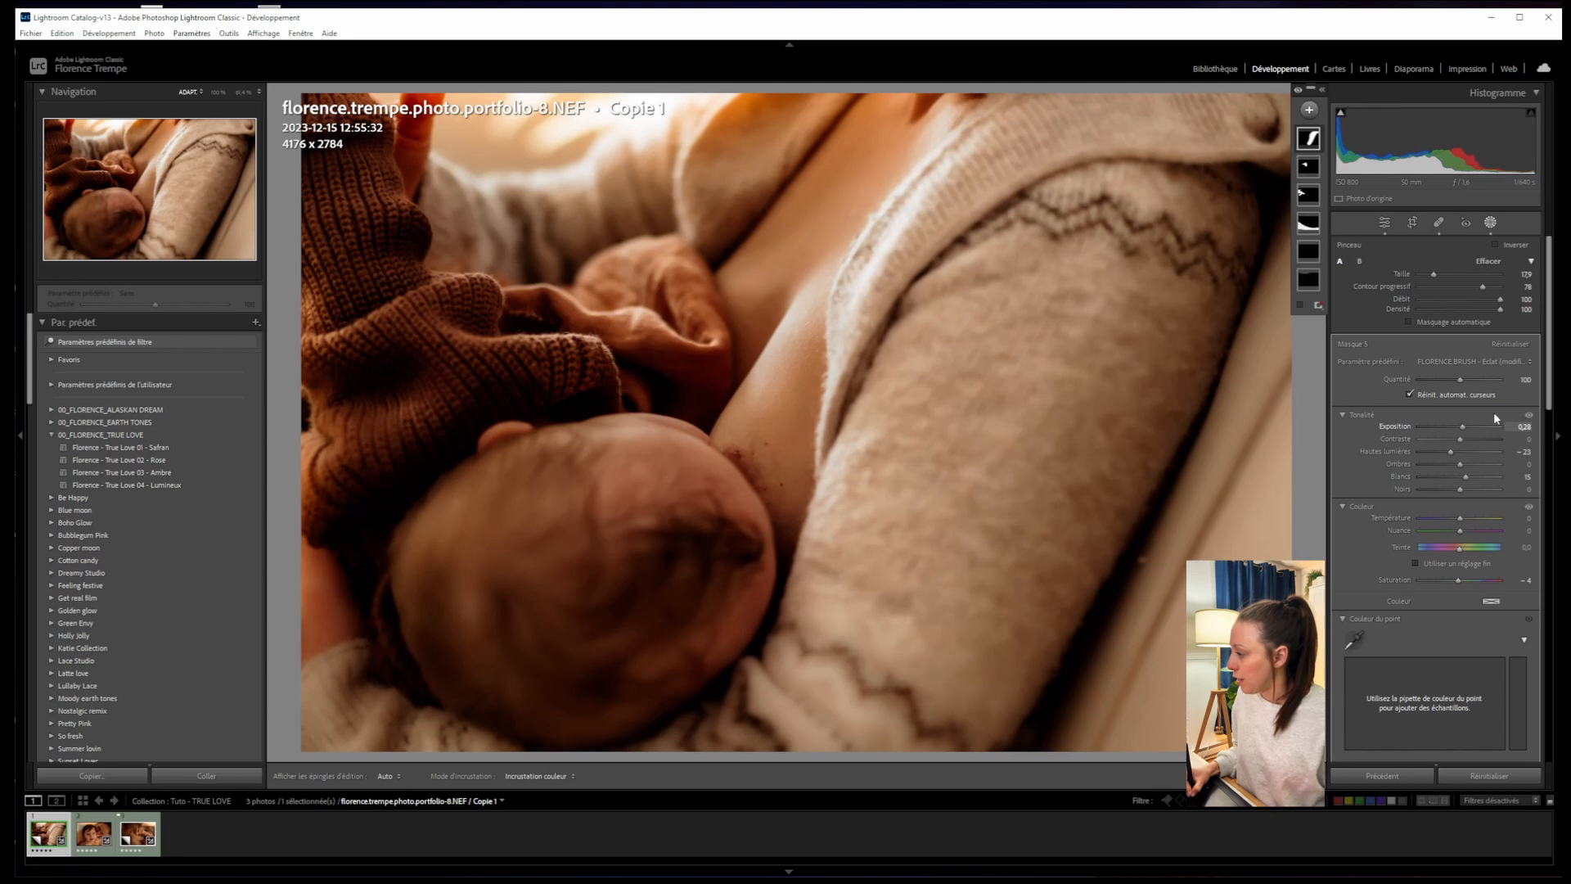
- Raise the cream-sweater mask's Texture to about 78 and Clarté to 34 for more knit detail
scroll(1538, 447, down, 5)
scroll(1538, 448, down, 6)
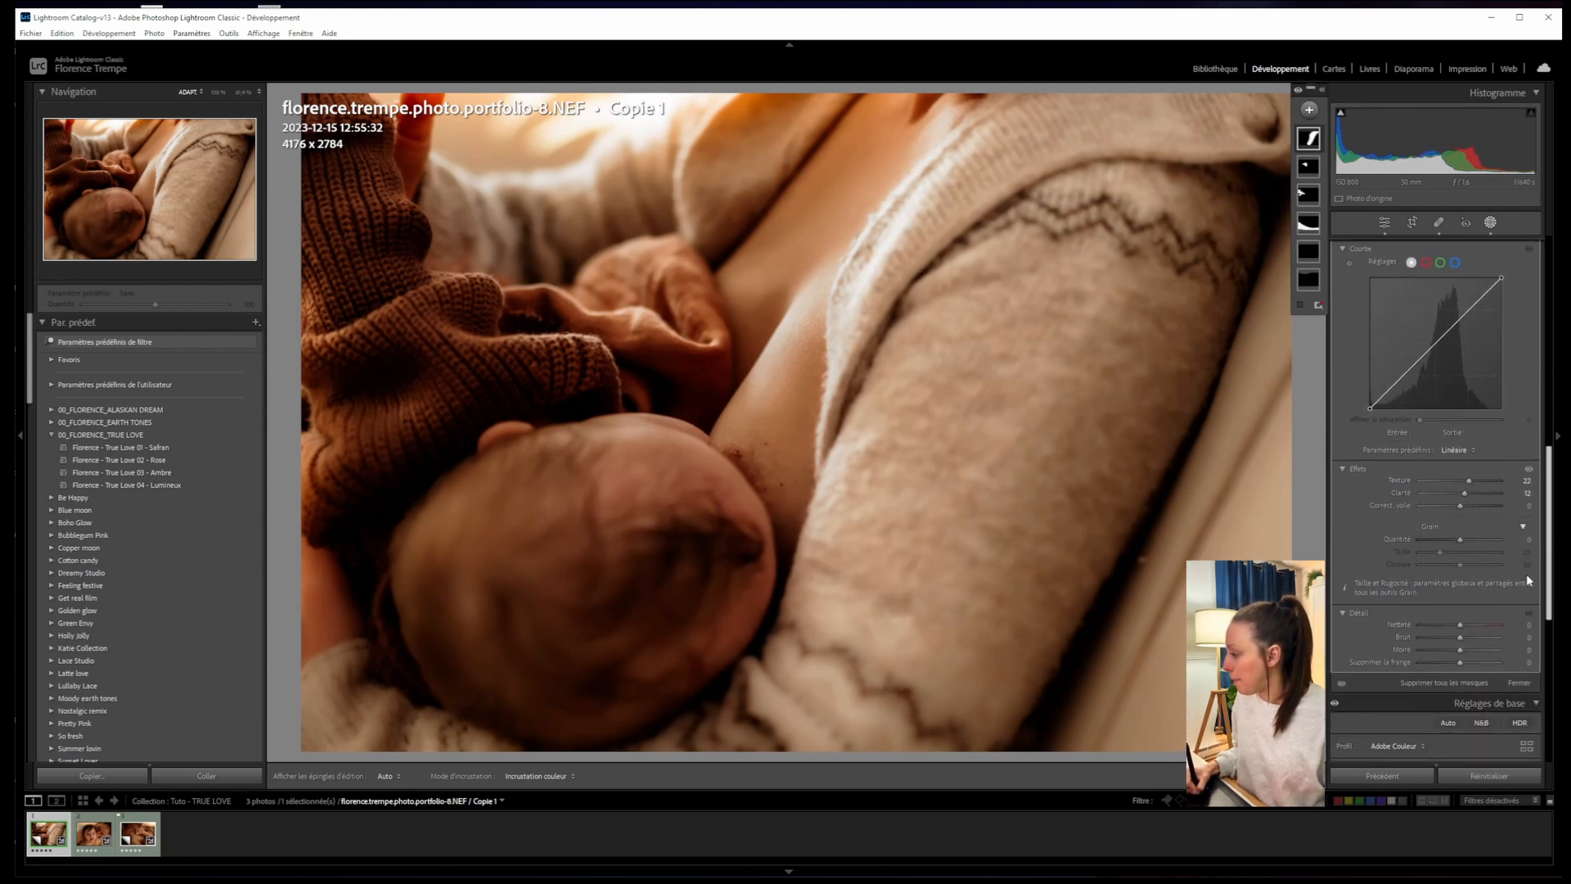
scroll(1525, 573, up, 1)
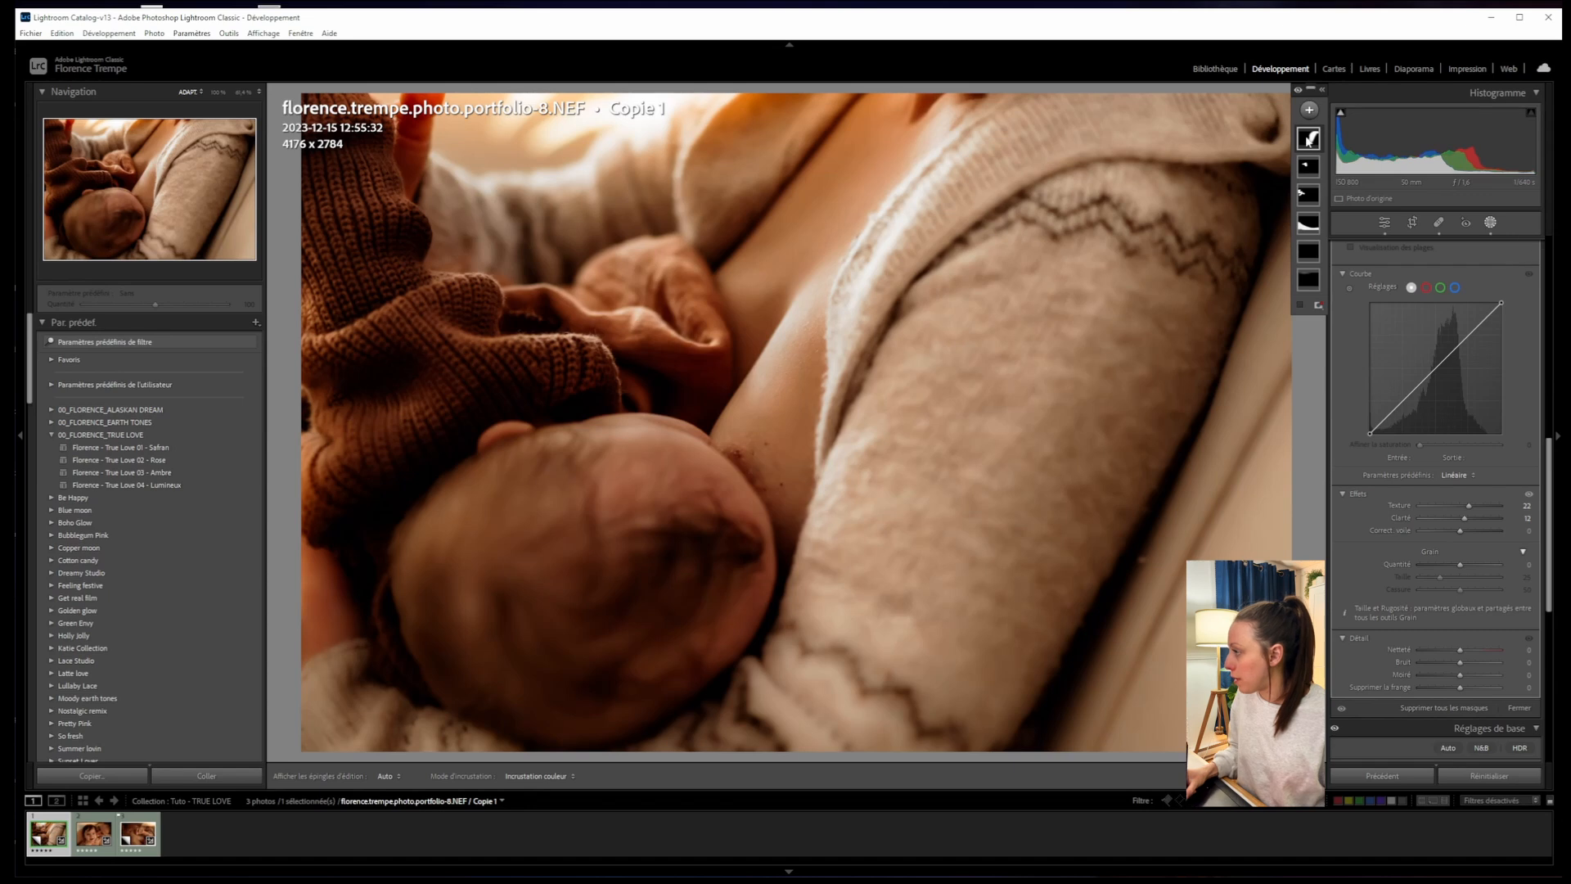
mouse_move(1309, 144)
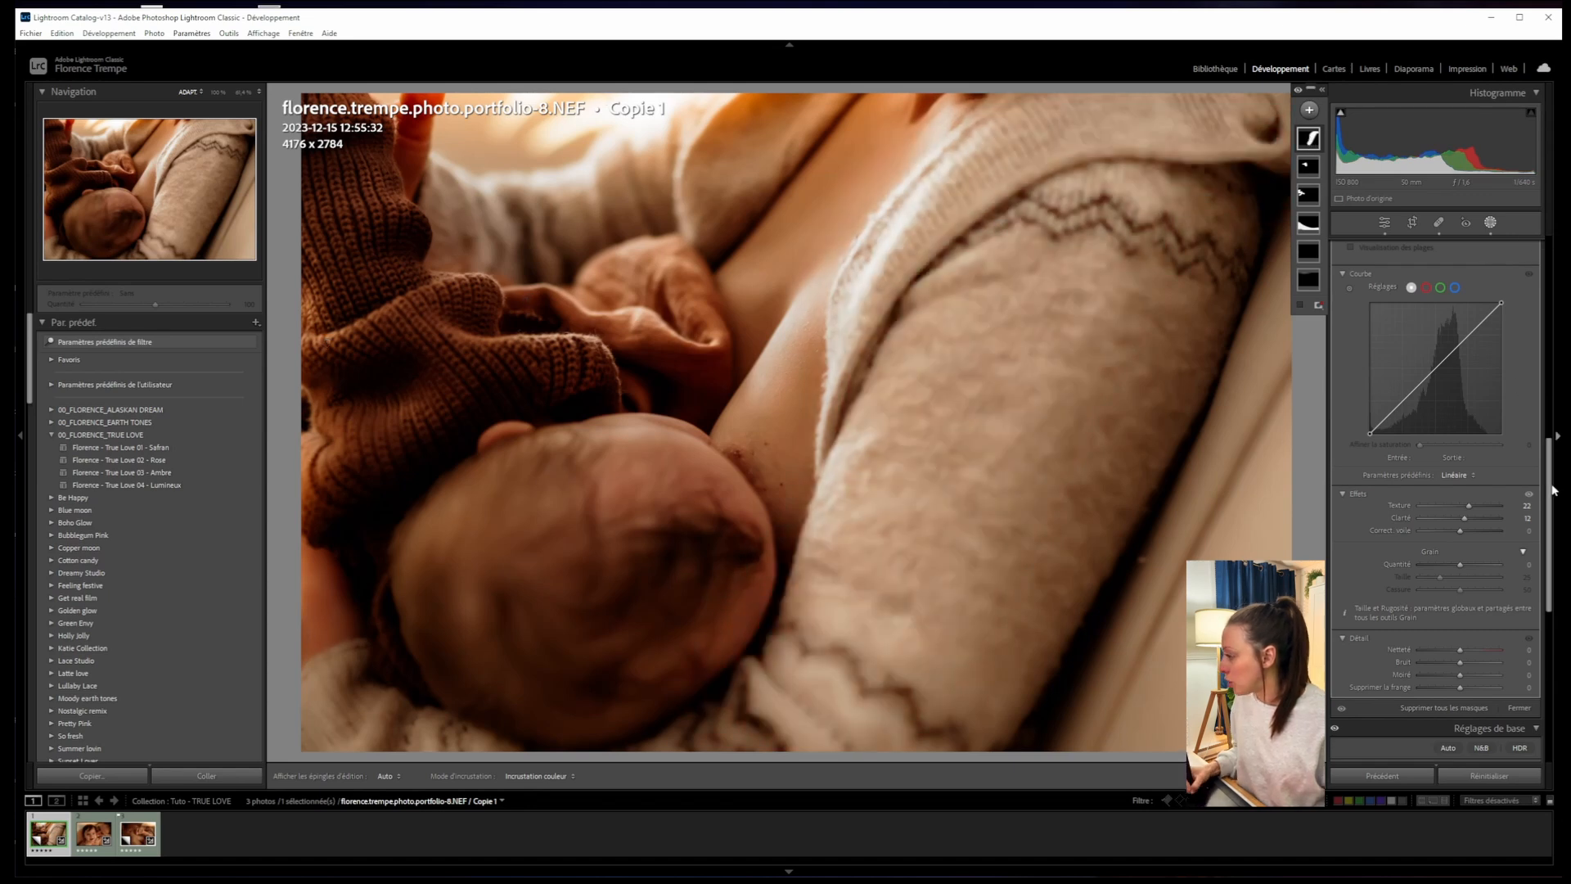
scroll(1536, 458, down, 1)
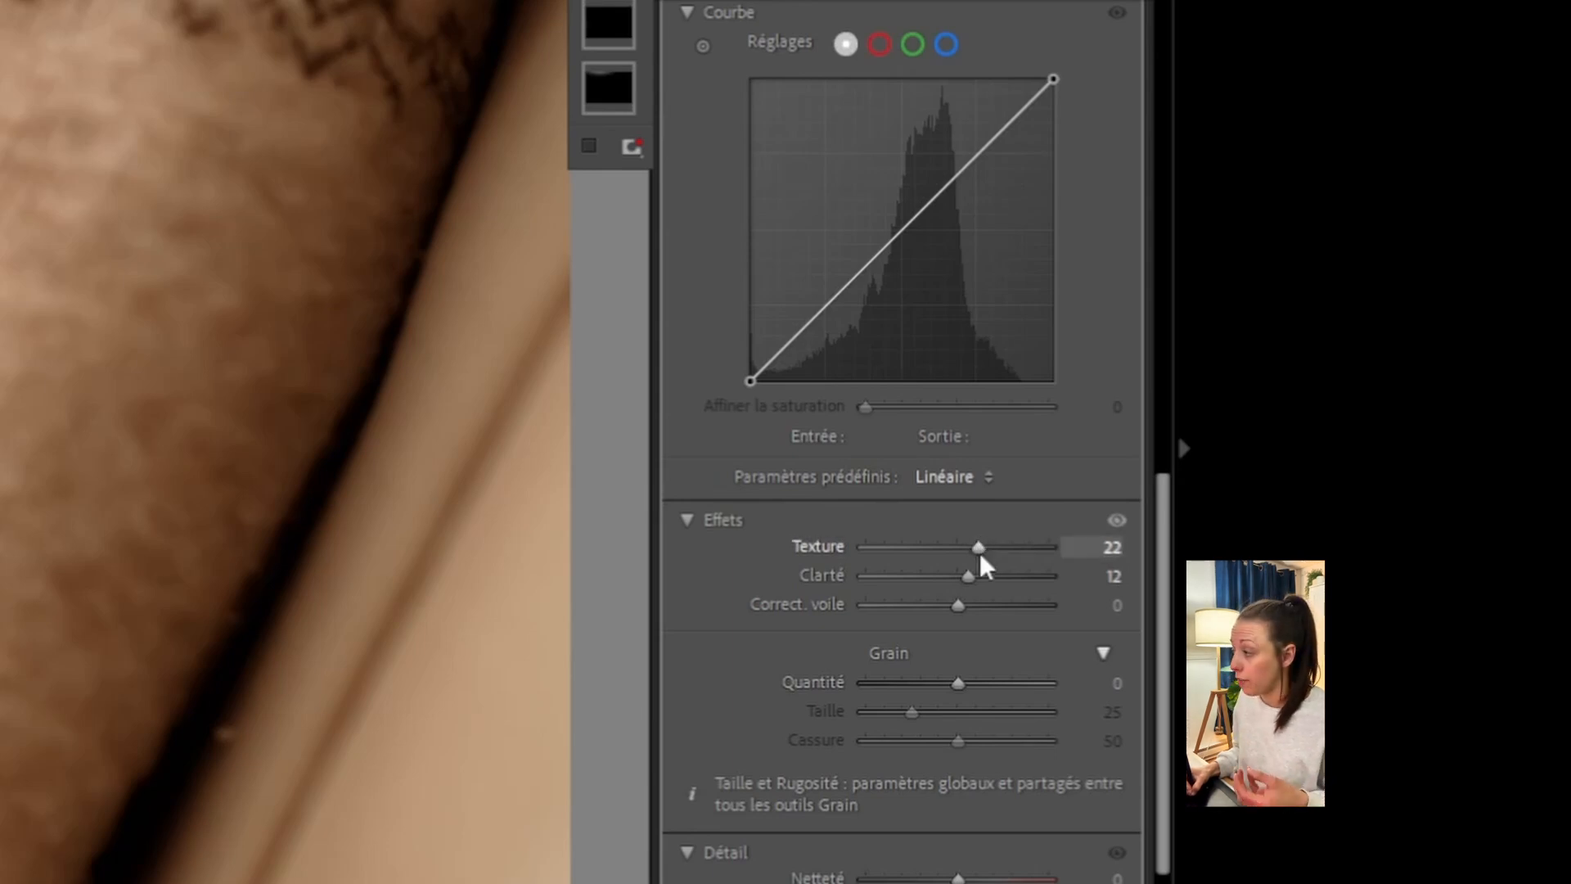
drag(979, 546, 1018, 548)
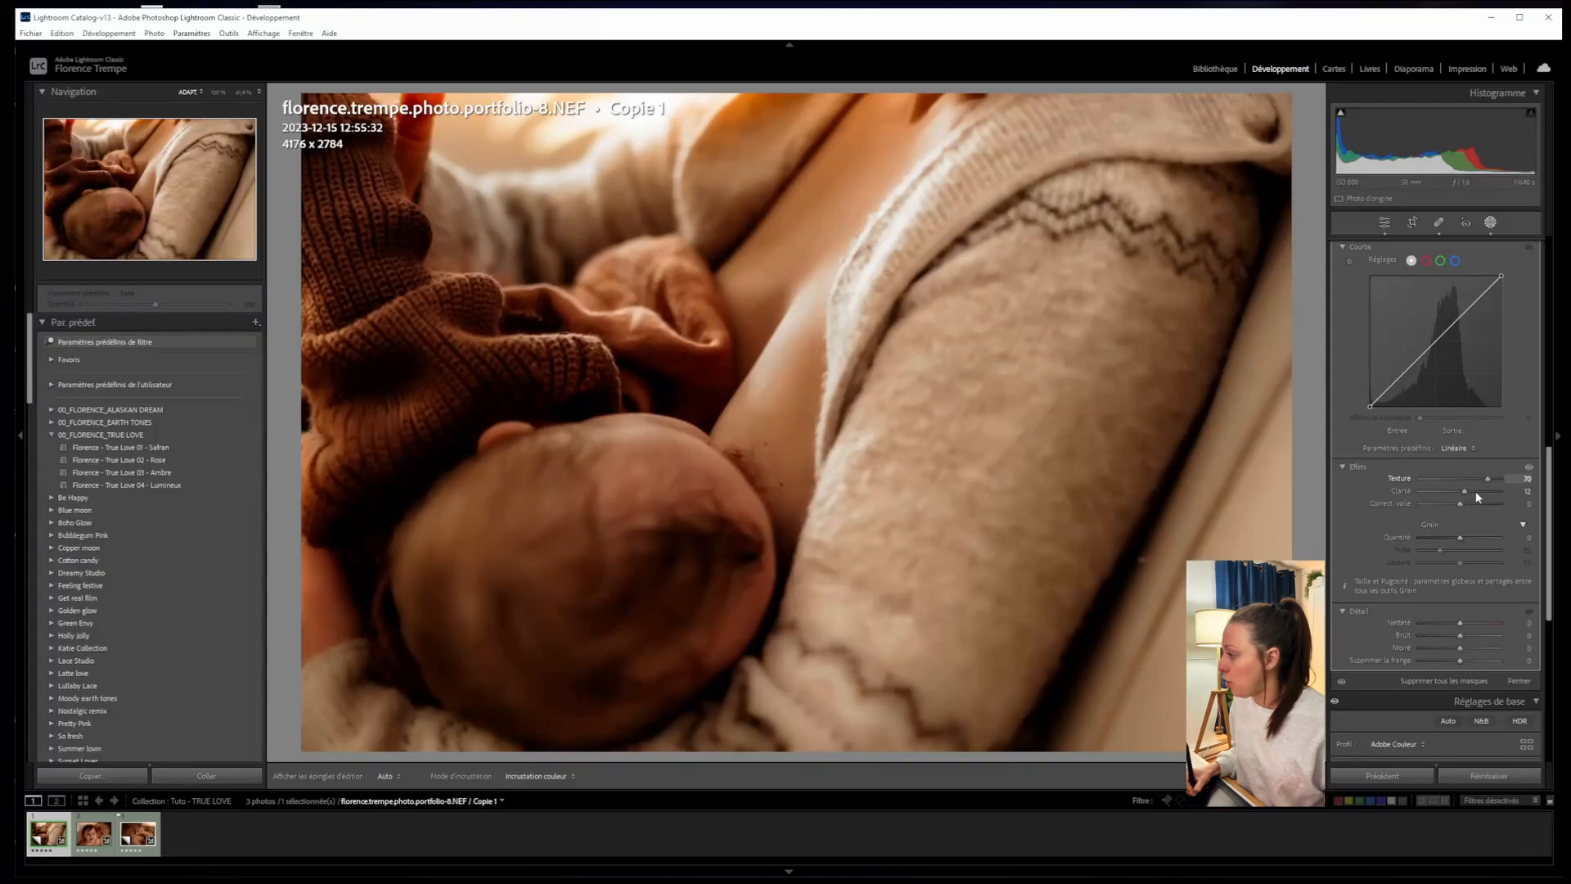
click(1475, 492)
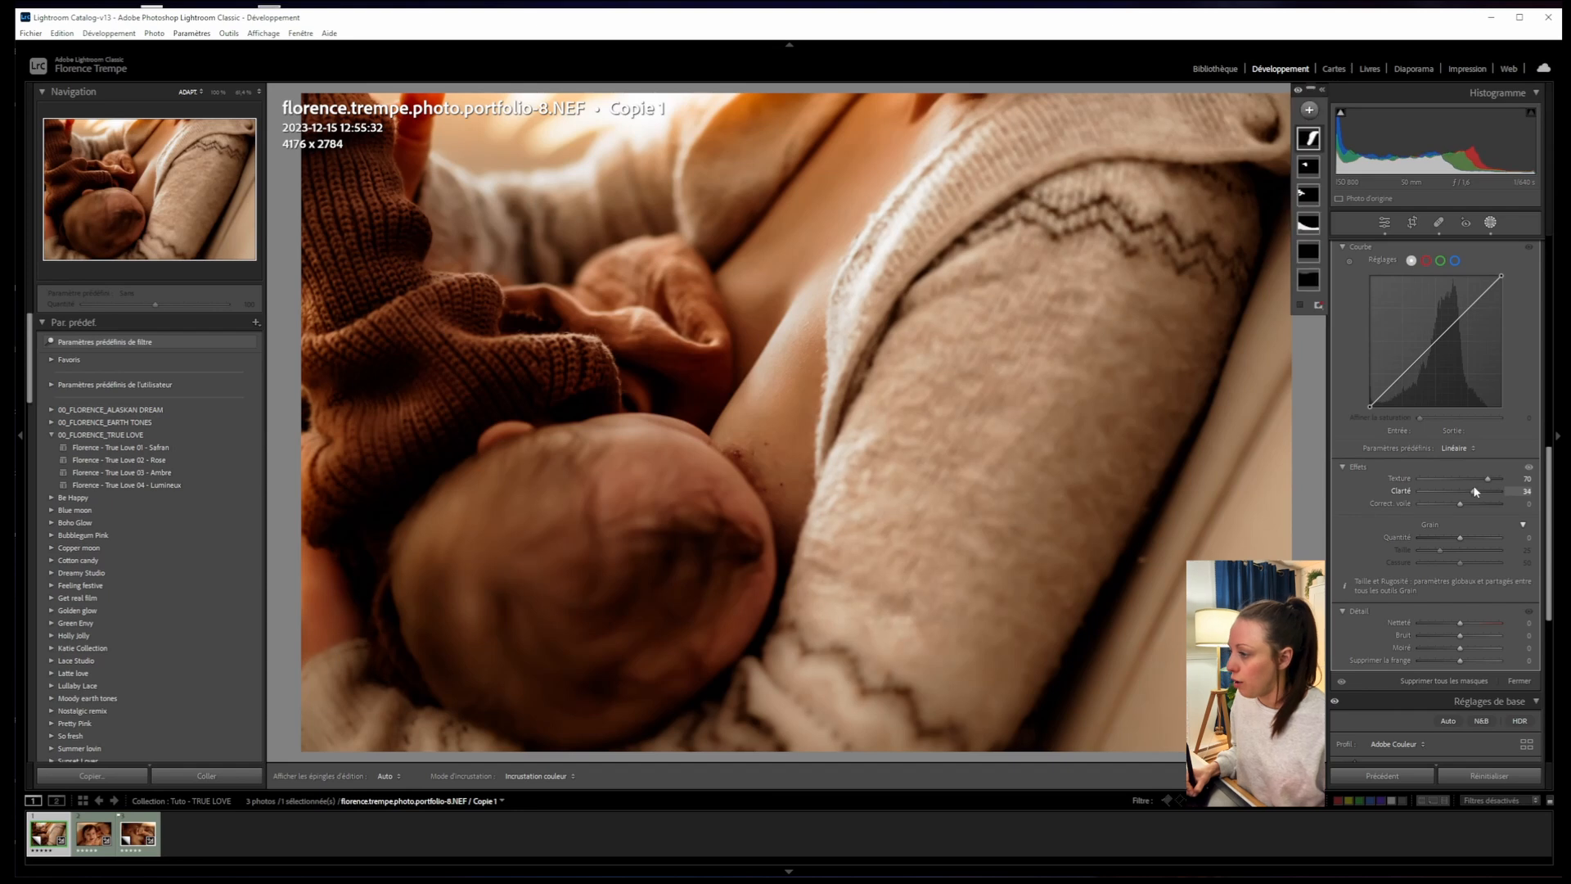
drag(1487, 483, 1490, 483)
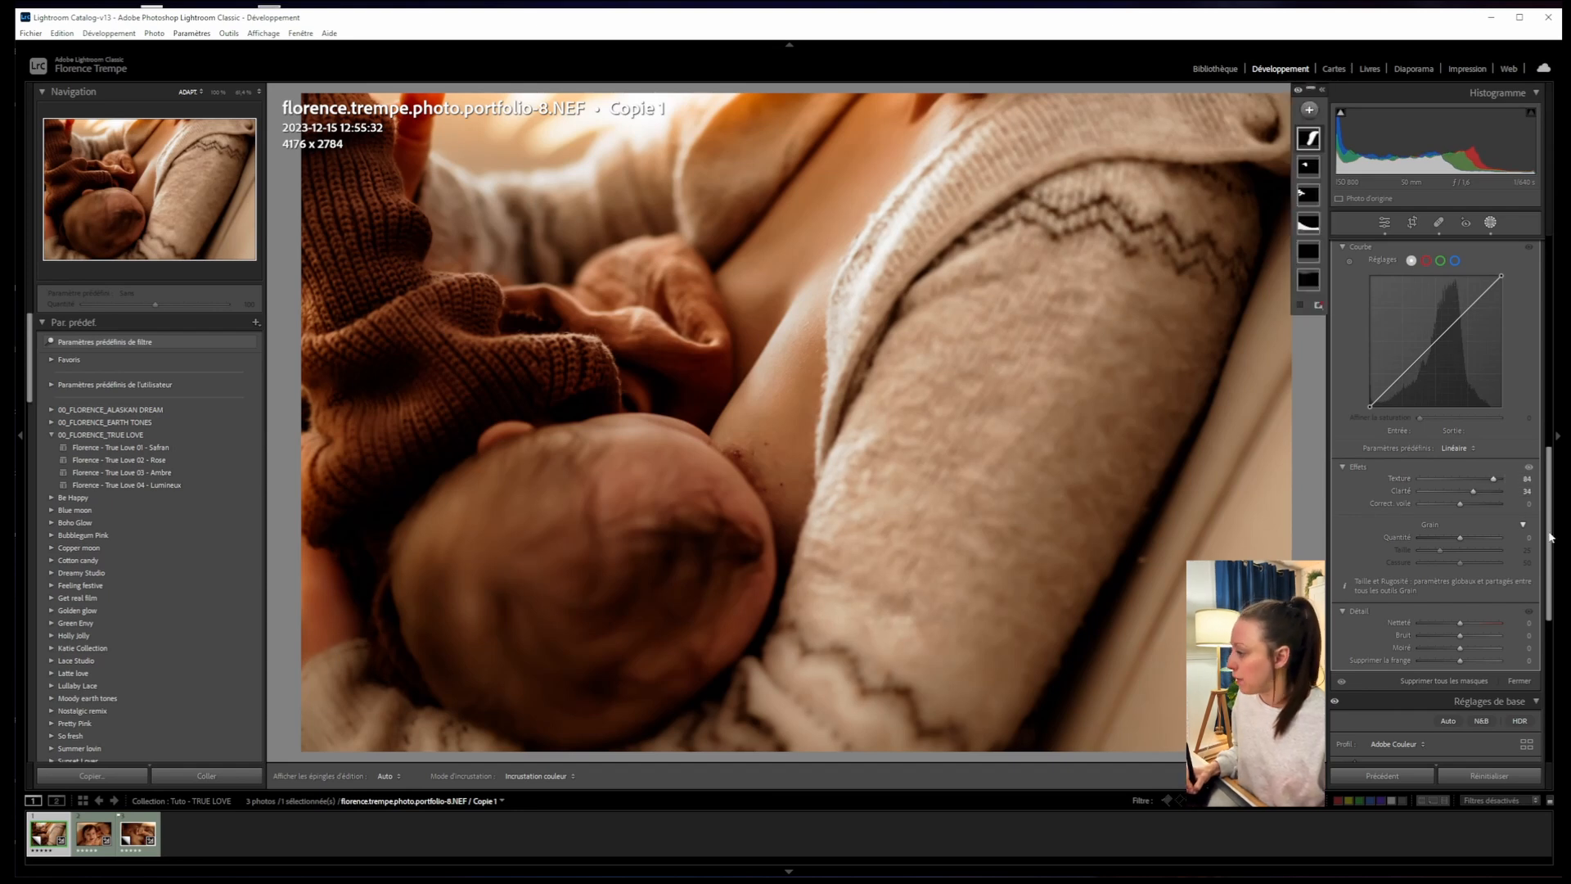
drag(1548, 544, 1544, 311)
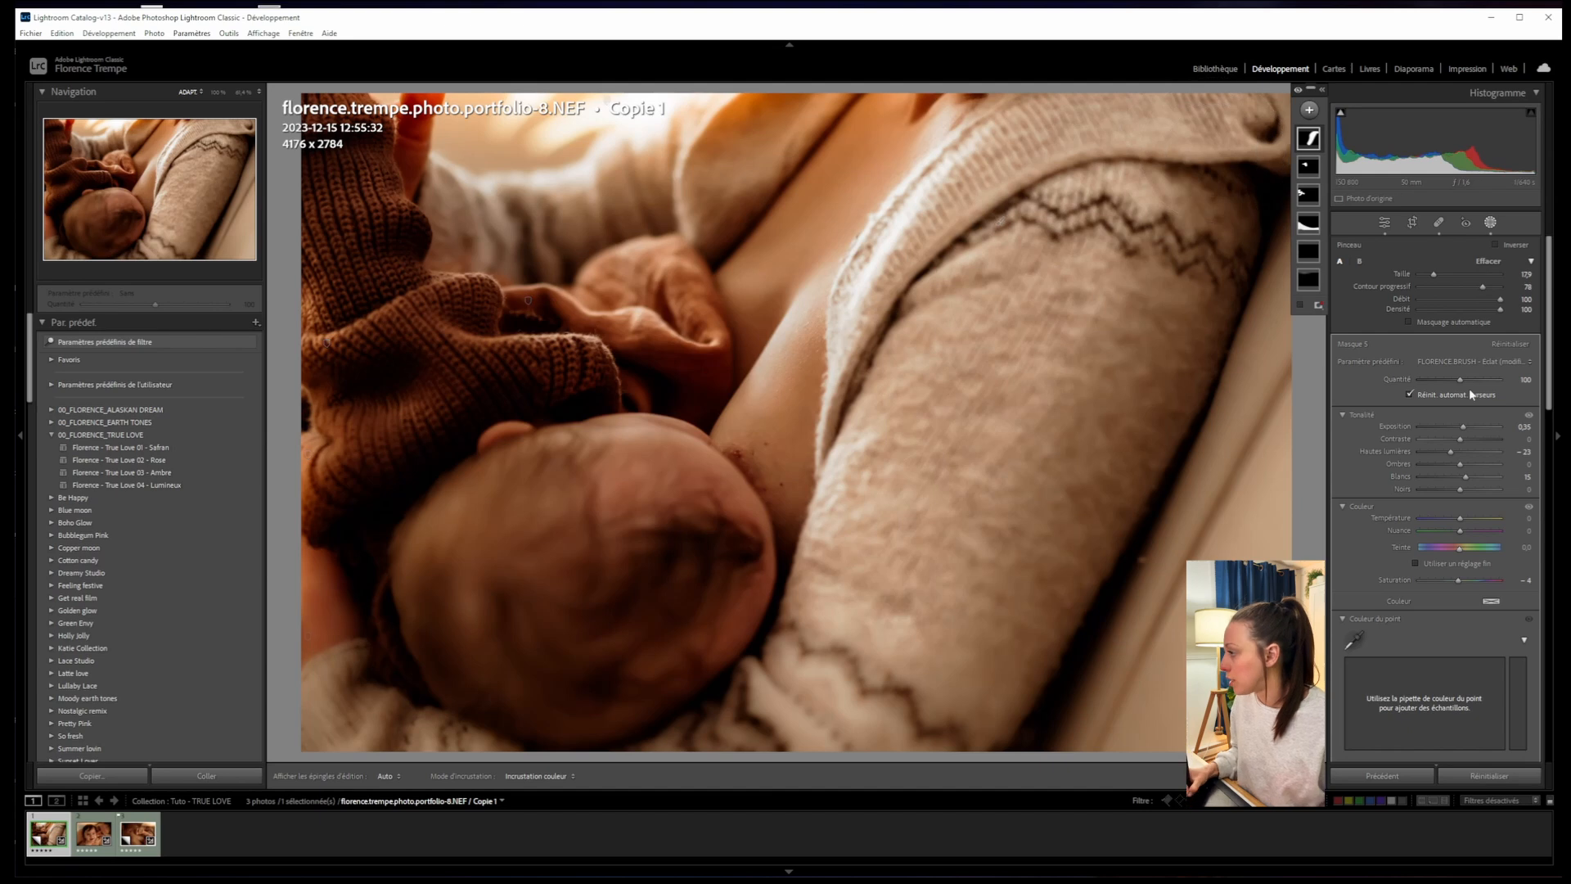
- Lower the latest brush mask's Exposition to 0.03
drag(1463, 431, 1458, 426)
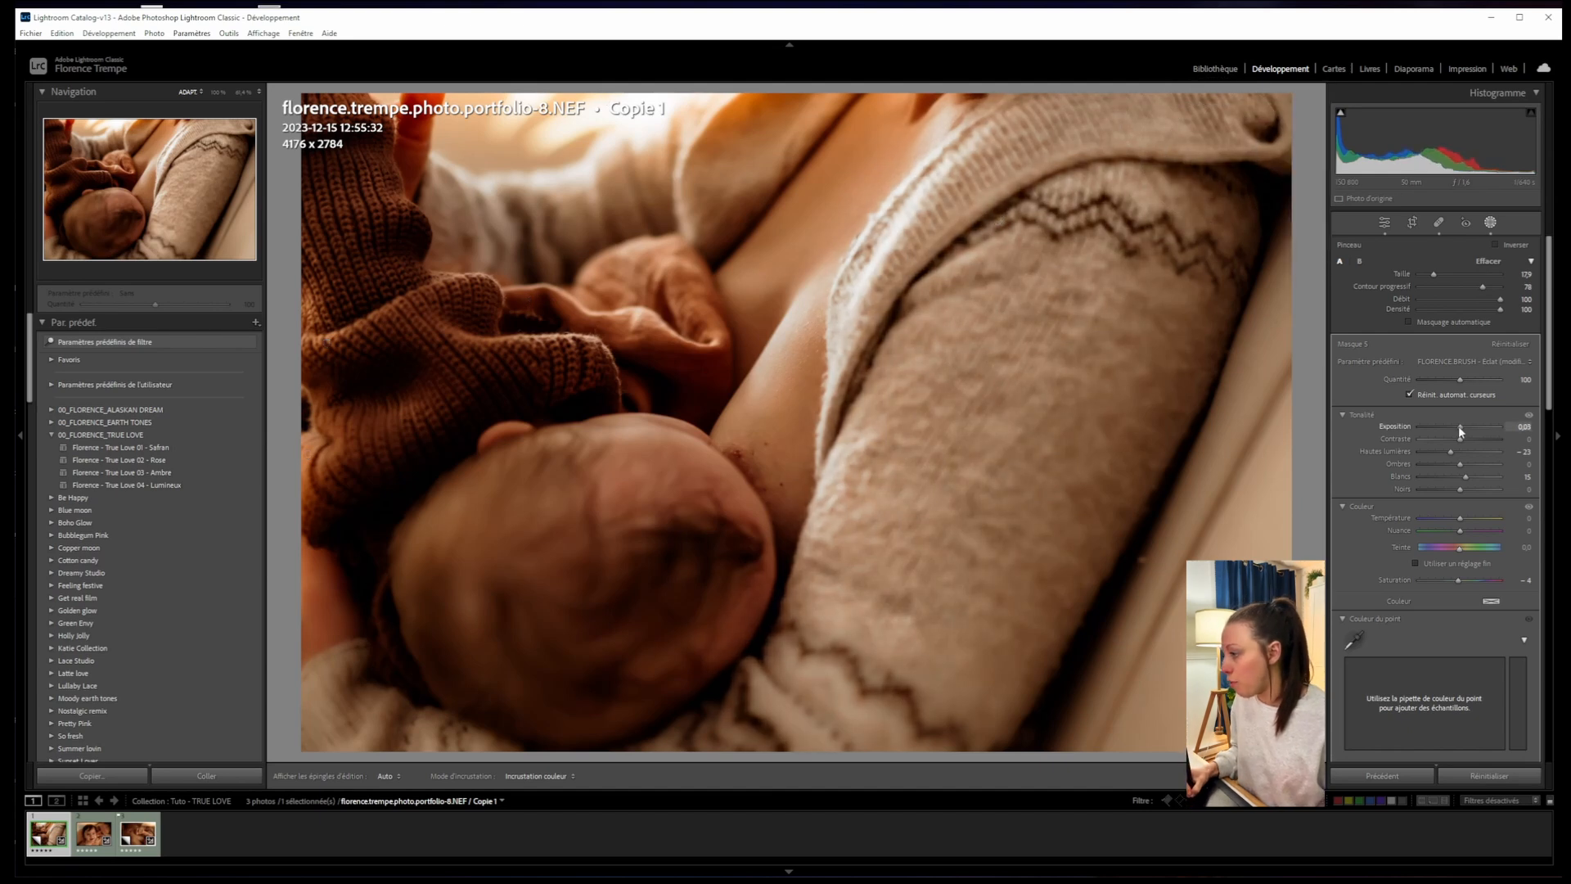
click(1384, 224)
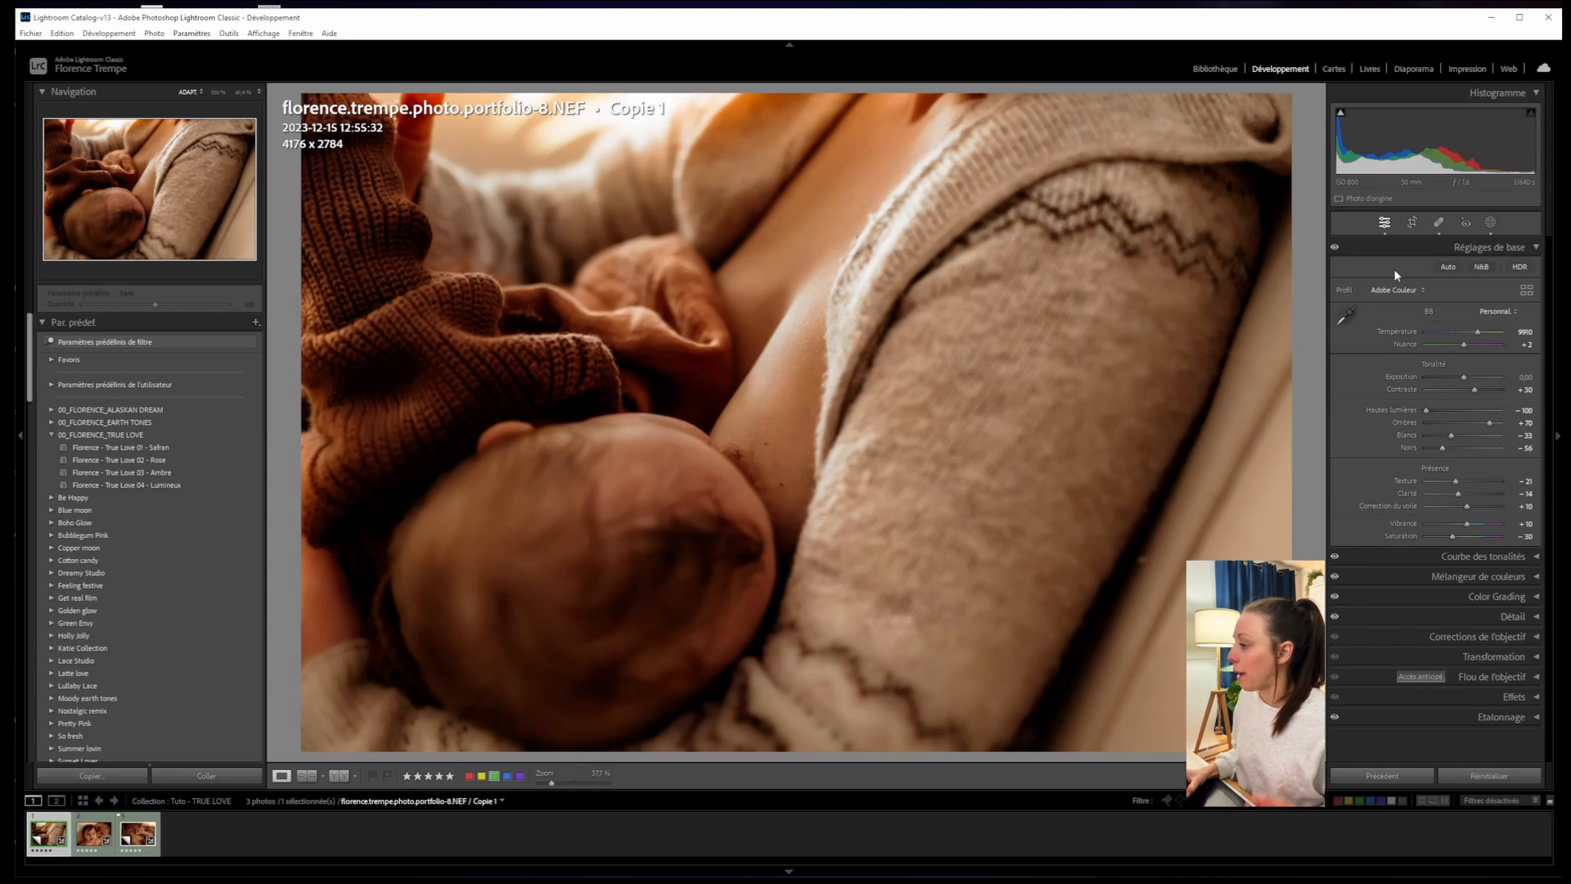
click(1489, 223)
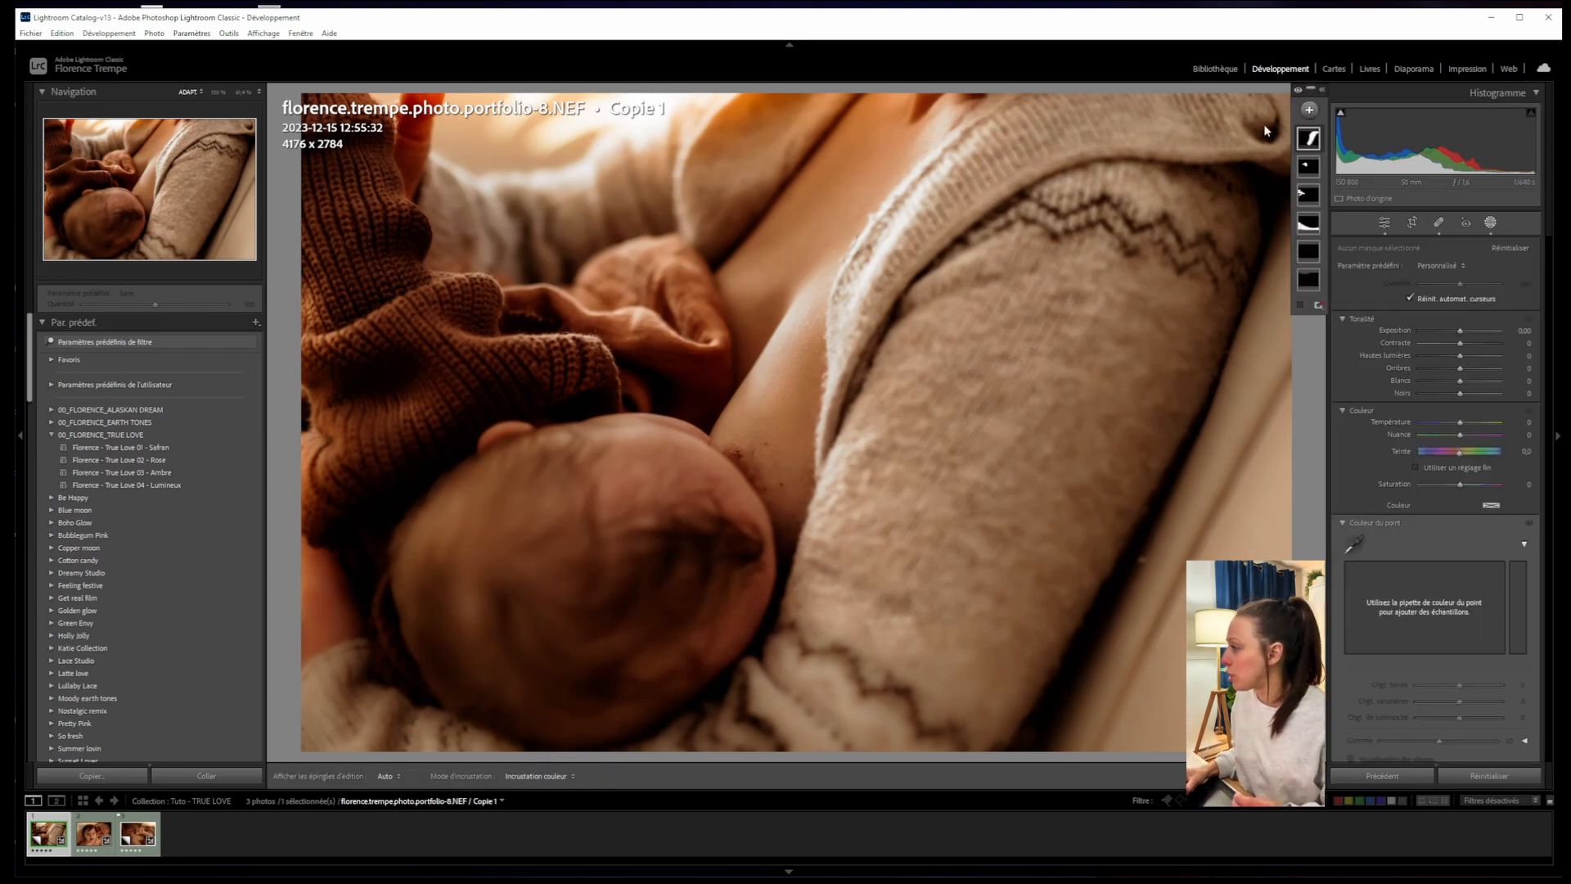
- Toggle all mask effects off and on several times to compare the photo
click(1297, 88)
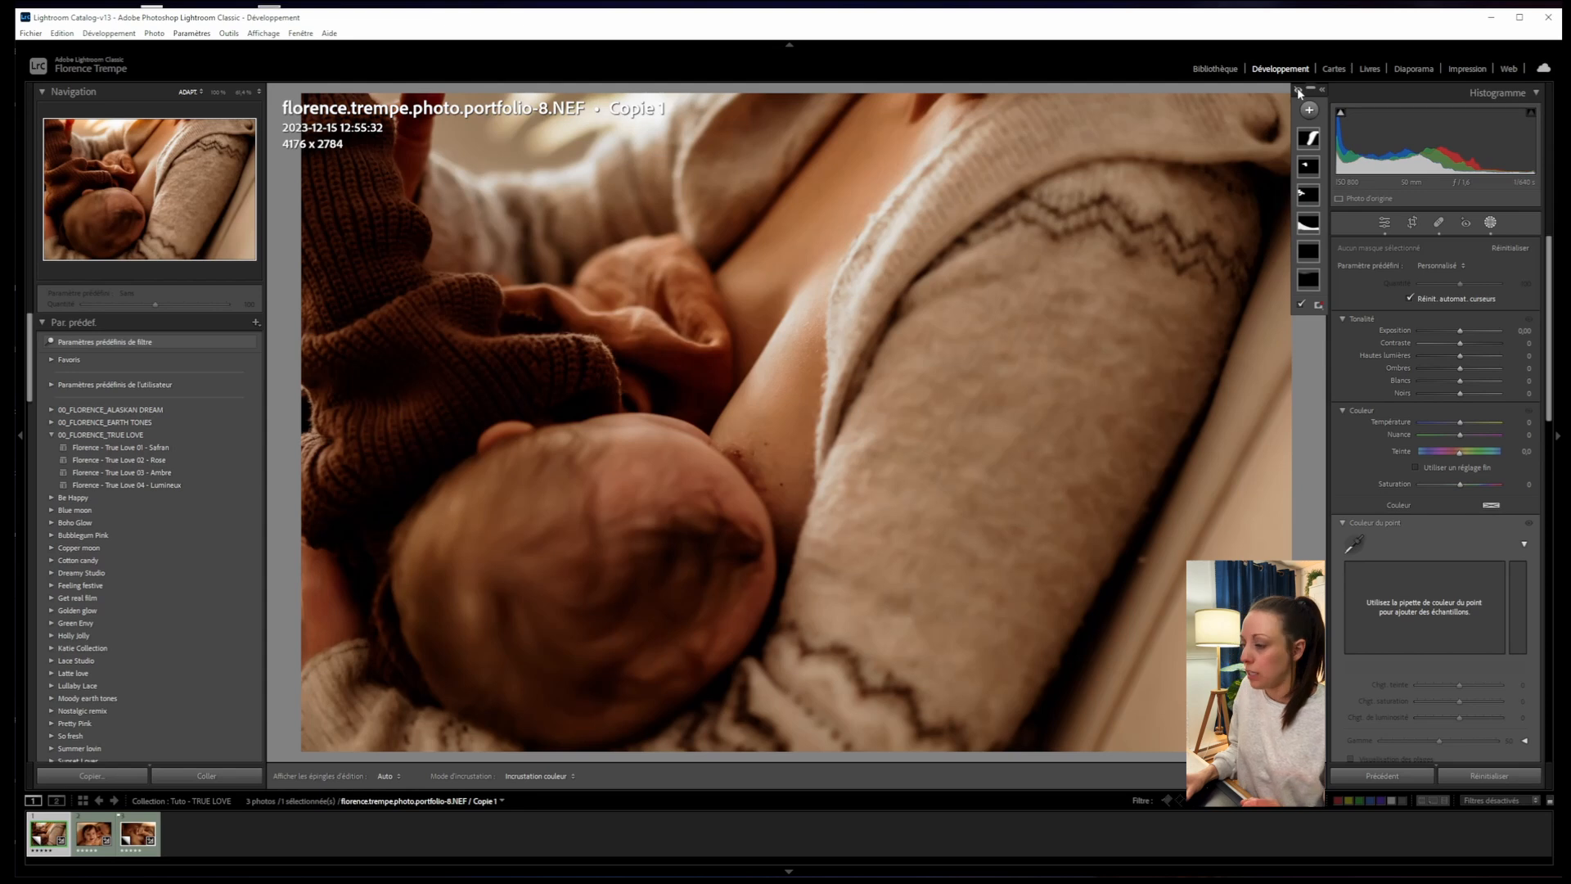
click(1297, 88)
click(1300, 90)
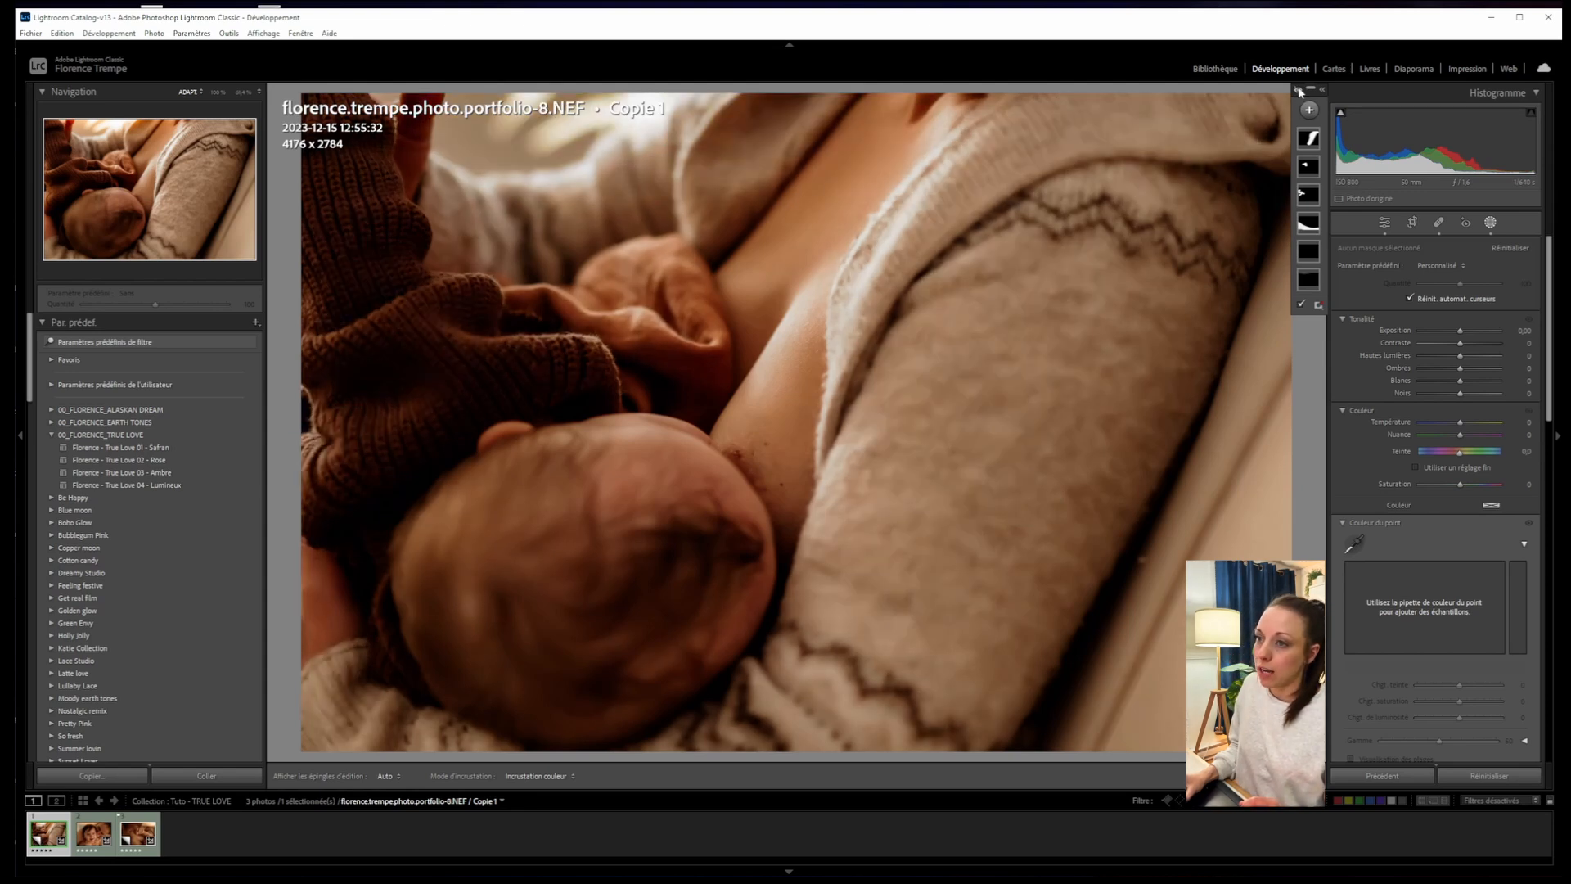
click(1301, 90)
click(1299, 90)
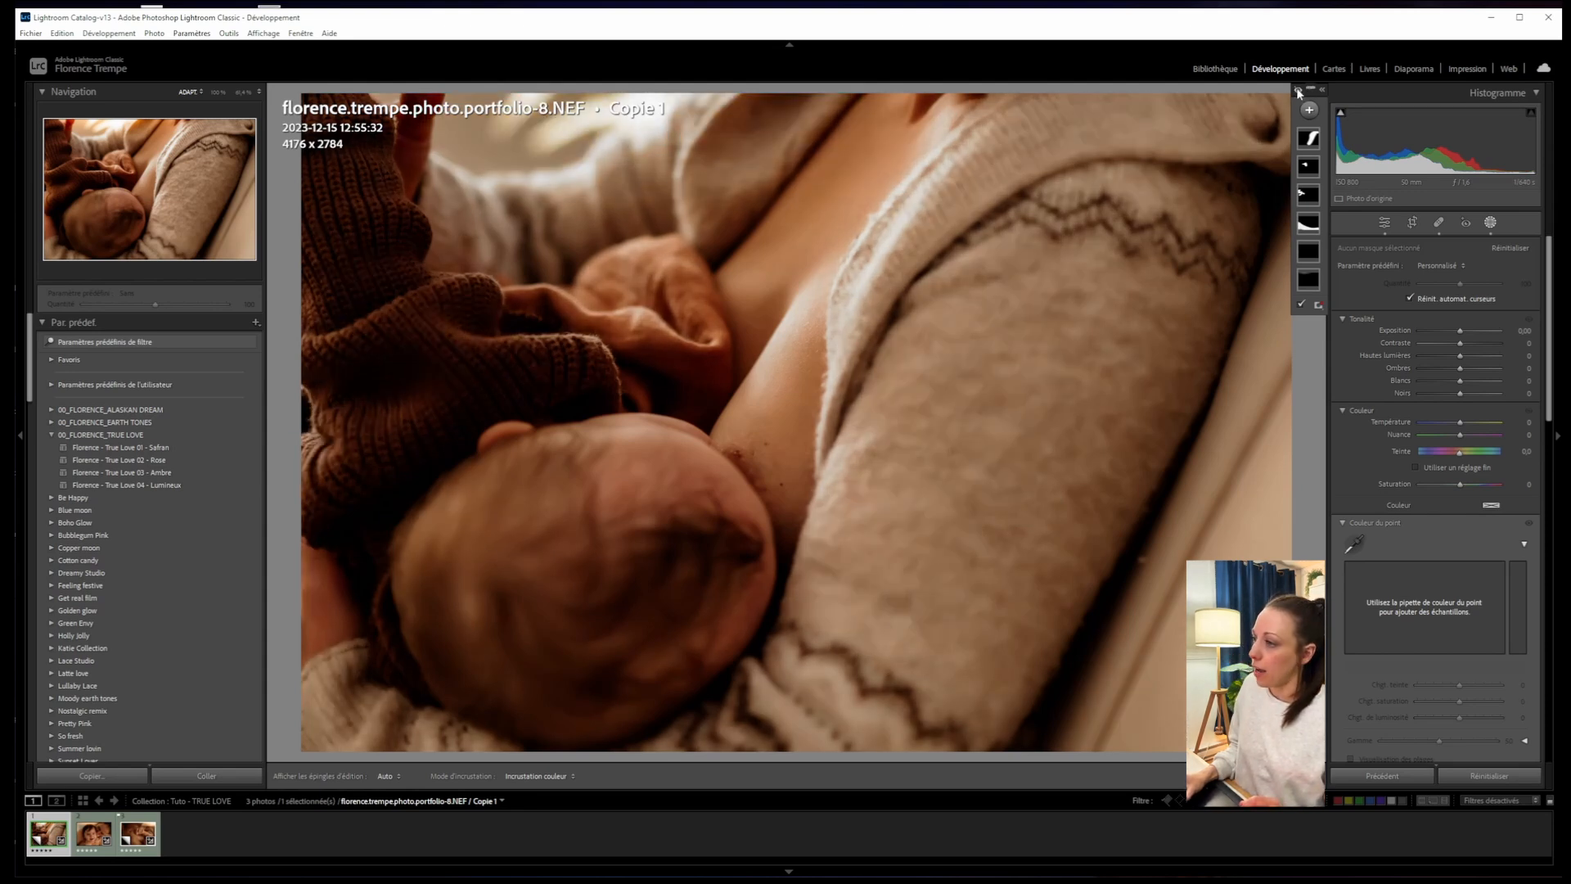
click(1298, 90)
- Close masking to return the photo to its Réglages de base
click(1382, 222)
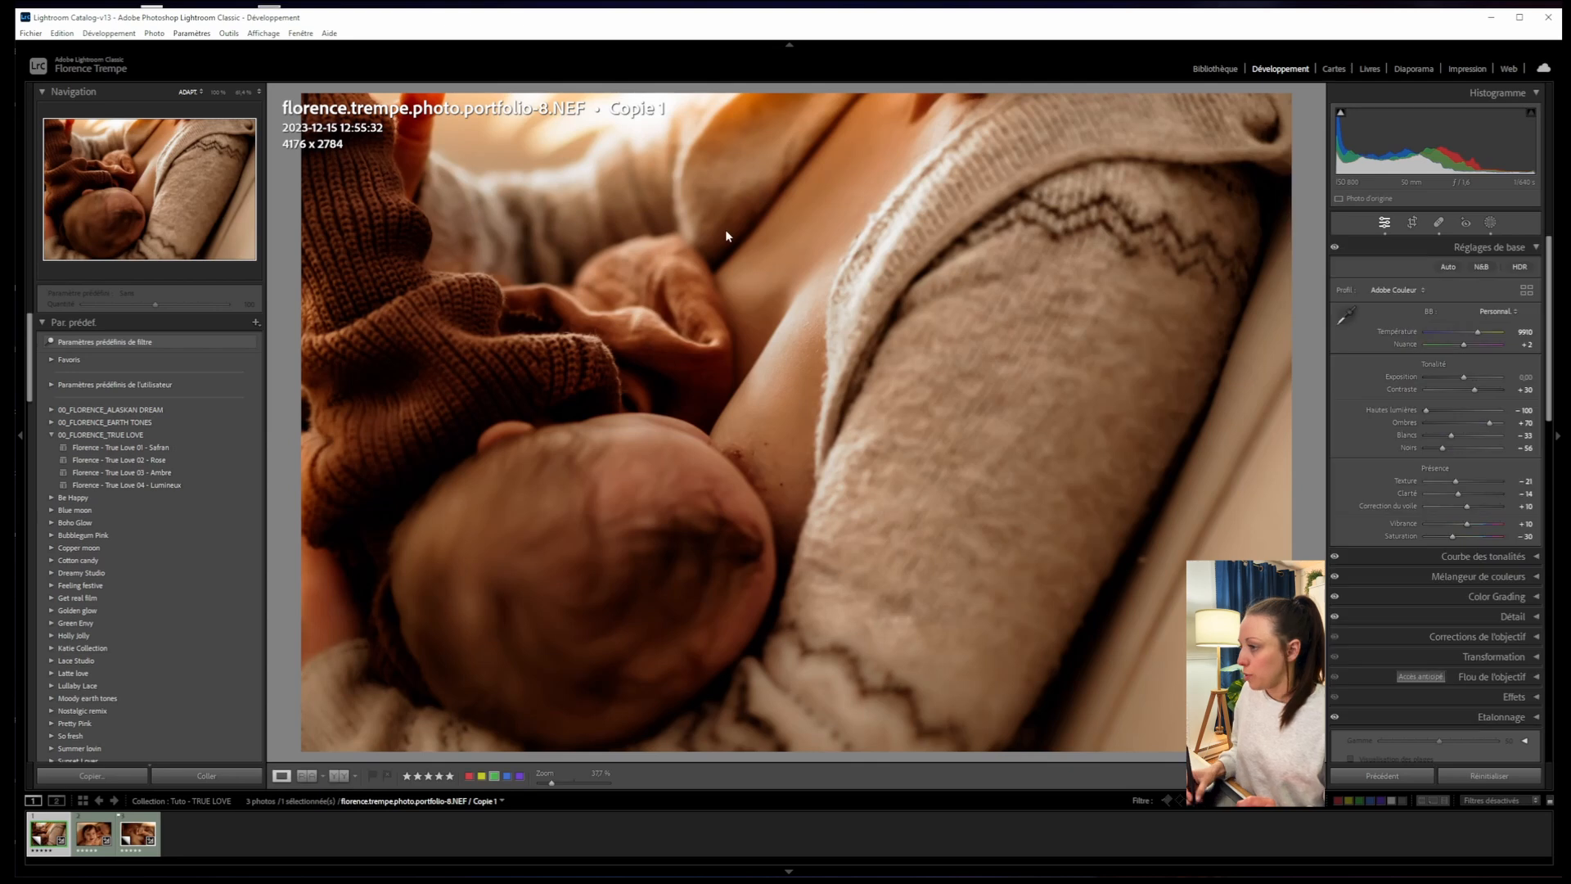
right_click(728, 278)
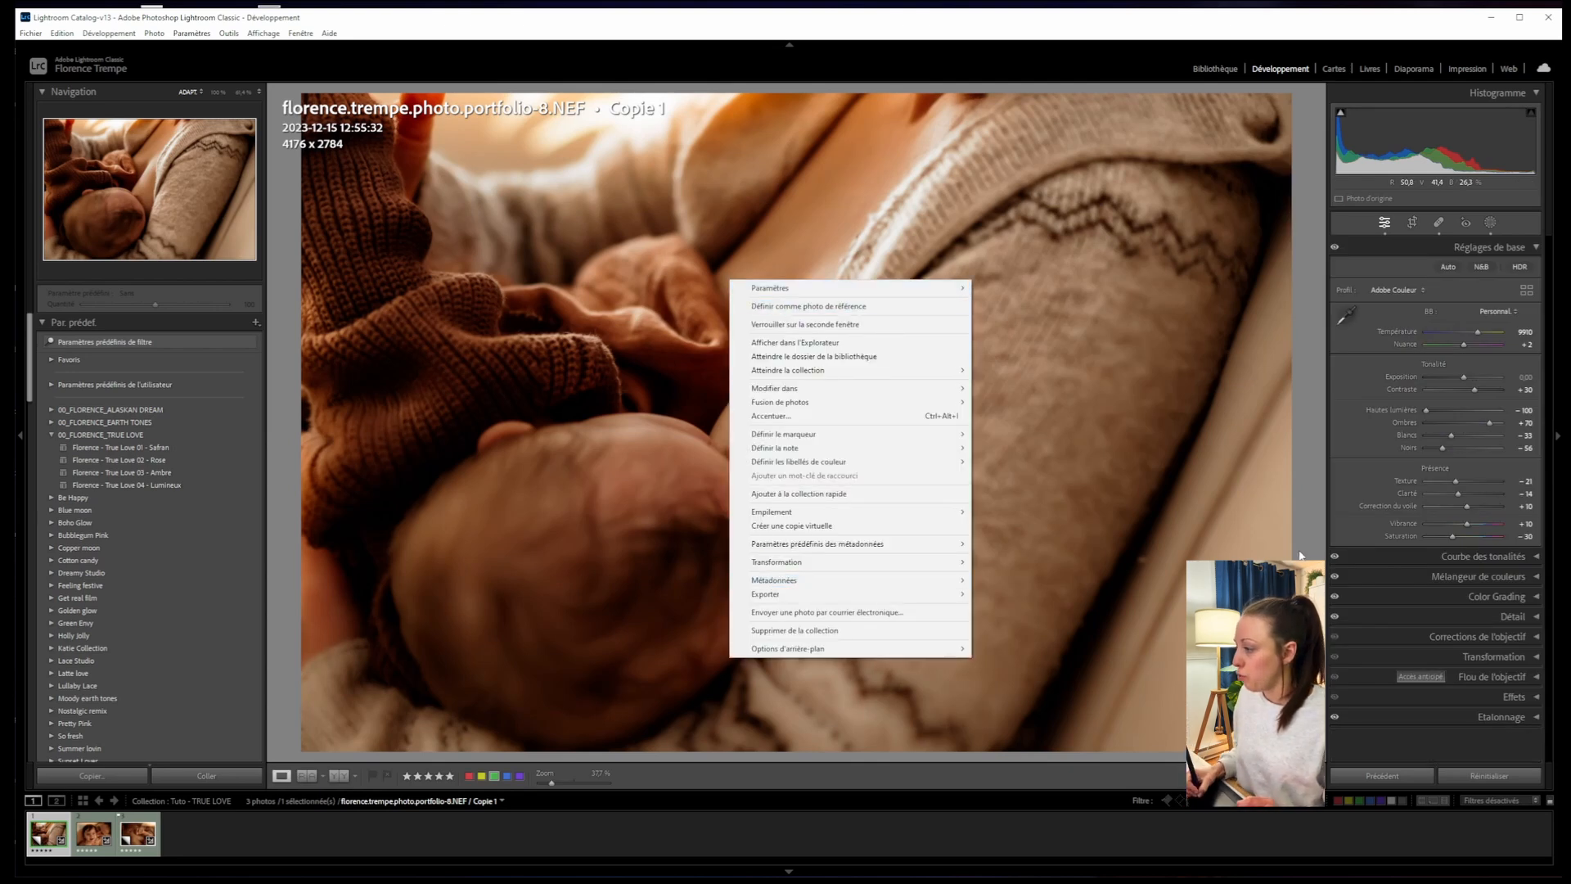
click(1091, 490)
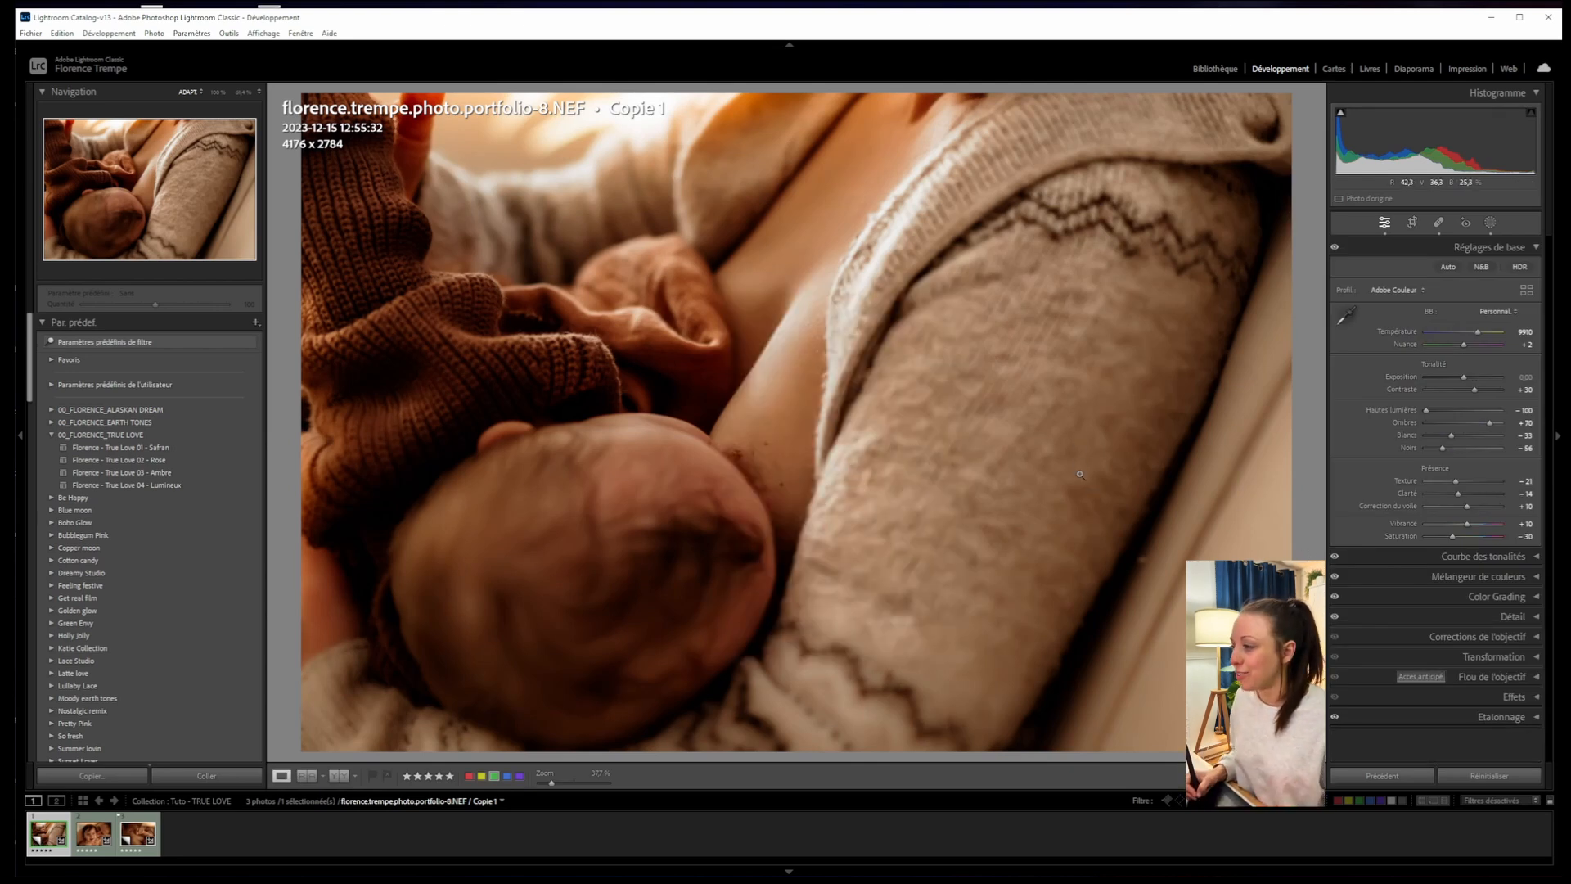